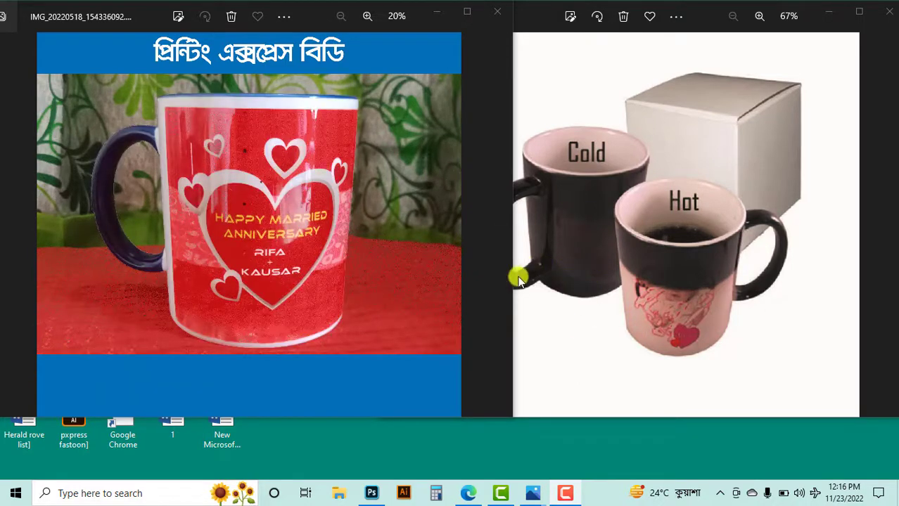
# Close both mug preview photos and open the Downloads folder in a maximized File Explorer window
pyautogui.click(881, 17)
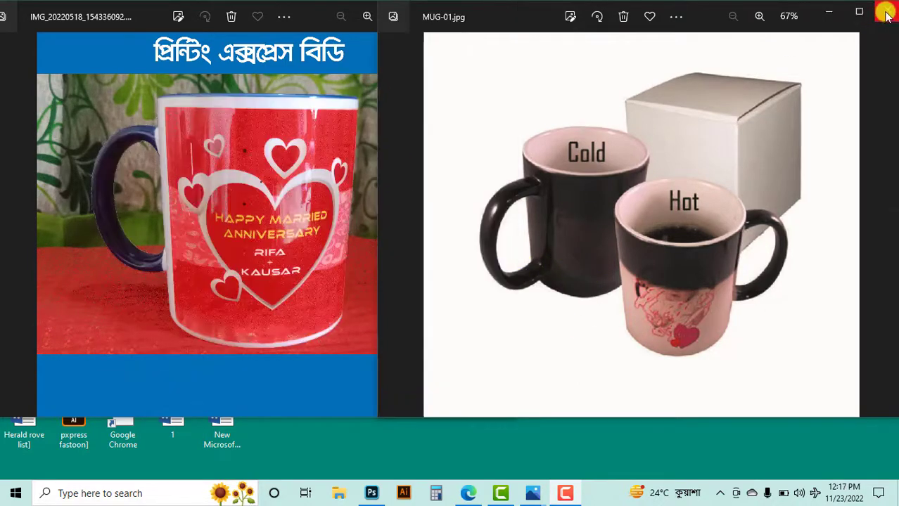
pyautogui.click(497, 14)
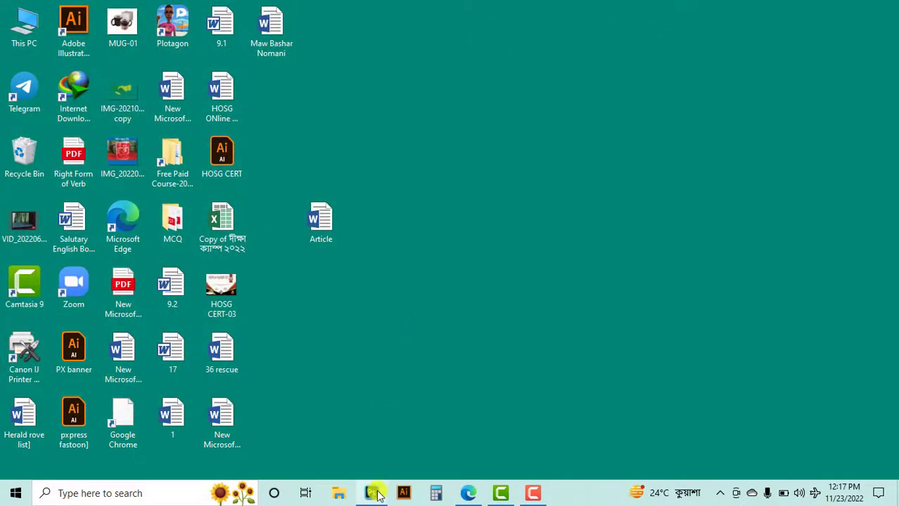
pyautogui.click(337, 496)
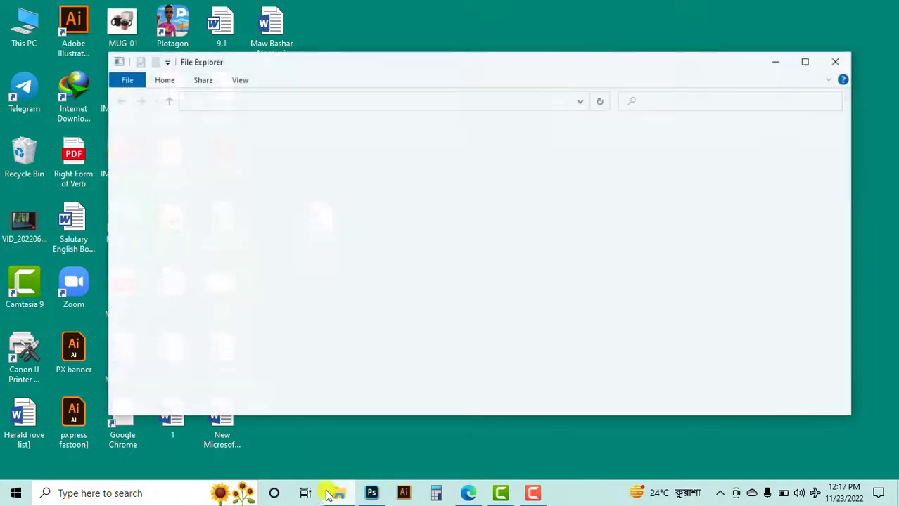
pyautogui.click(805, 61)
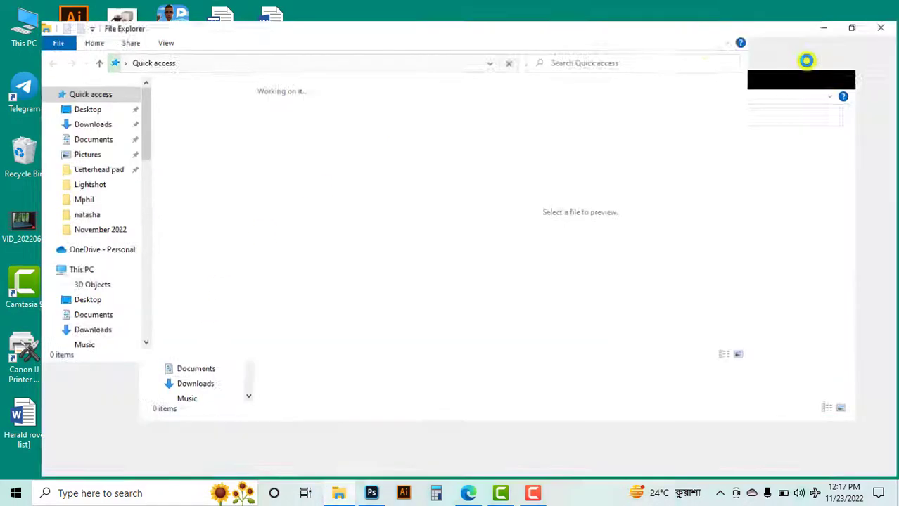
pyautogui.click(89, 113)
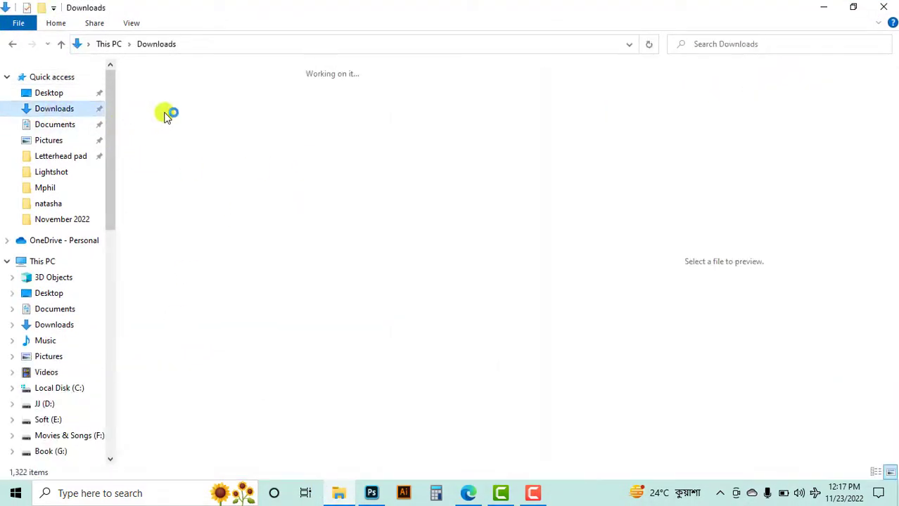
pyautogui.click(167, 111)
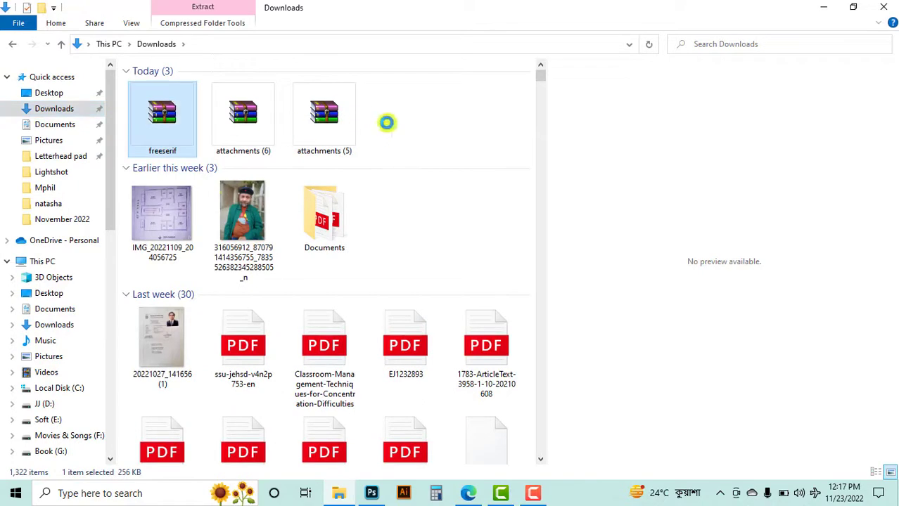
pyautogui.click(387, 121)
# Extract the attachments (6) archive into its own folder, then open the attachments (5) folder in Downloads
pyautogui.click(266, 109)
pyautogui.rightClick(266, 109)
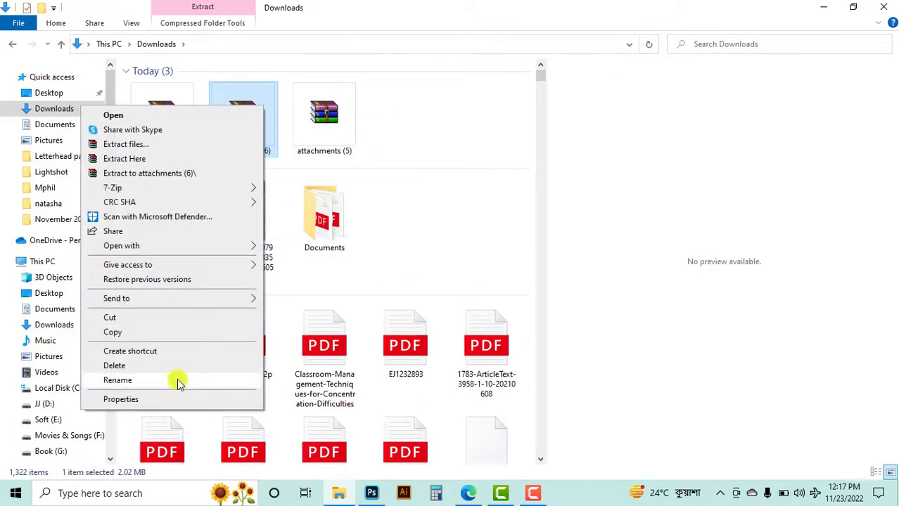
pyautogui.click(177, 174)
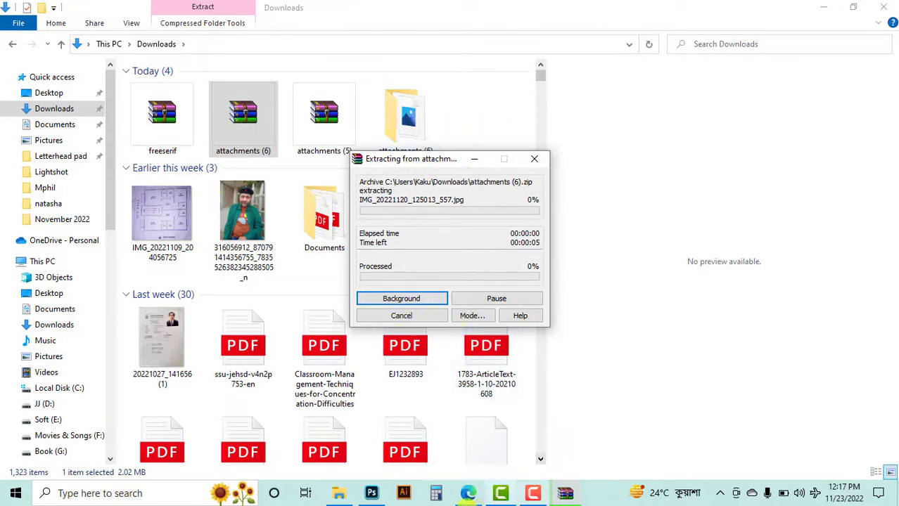
pyautogui.click(544, 499)
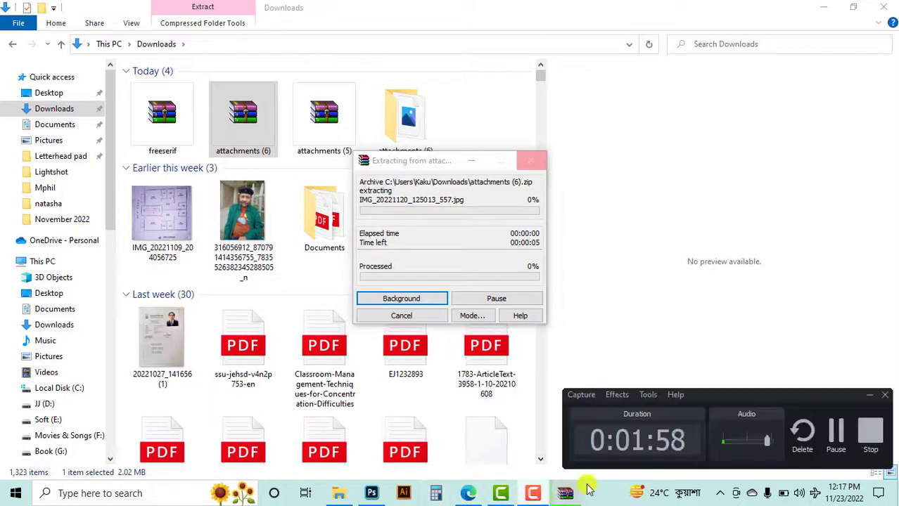
pyautogui.click(839, 427)
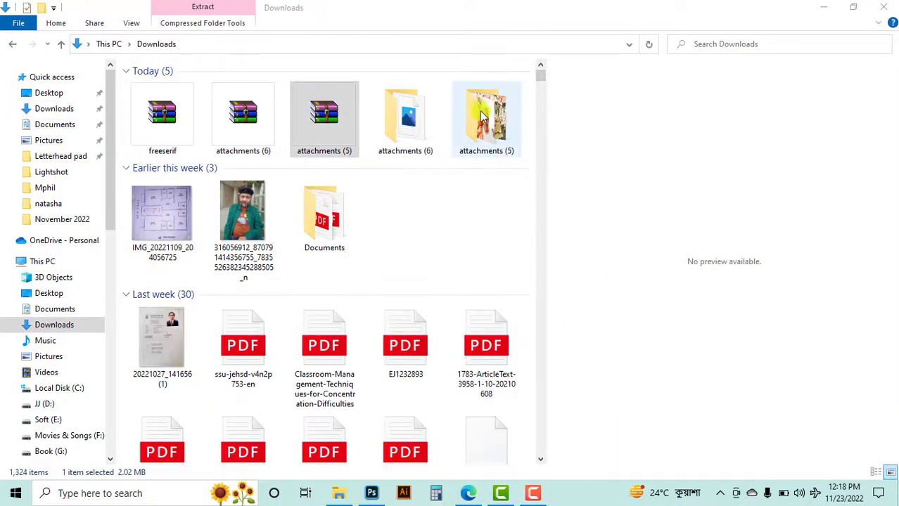
pyautogui.doubleClick(482, 117)
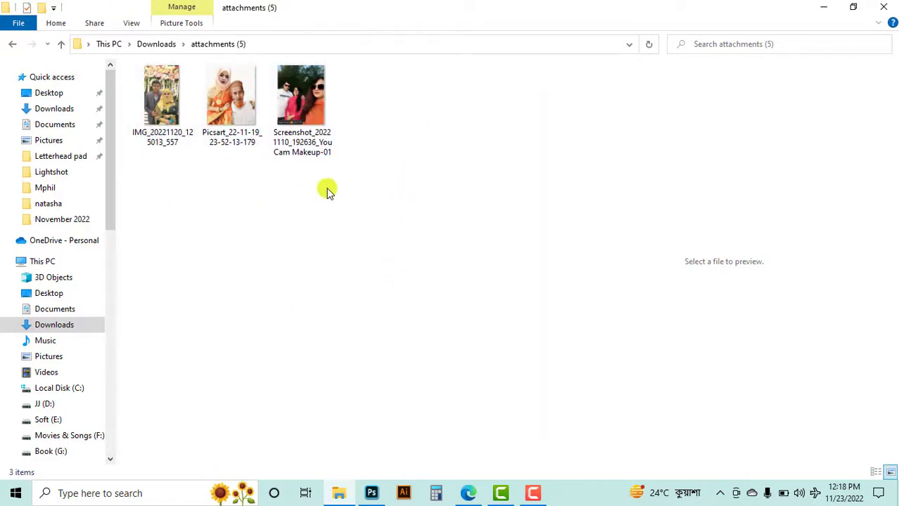
# Switch to Photoshop and open all three photos from the attachments (5) folder in Downloads
pyautogui.click(372, 495)
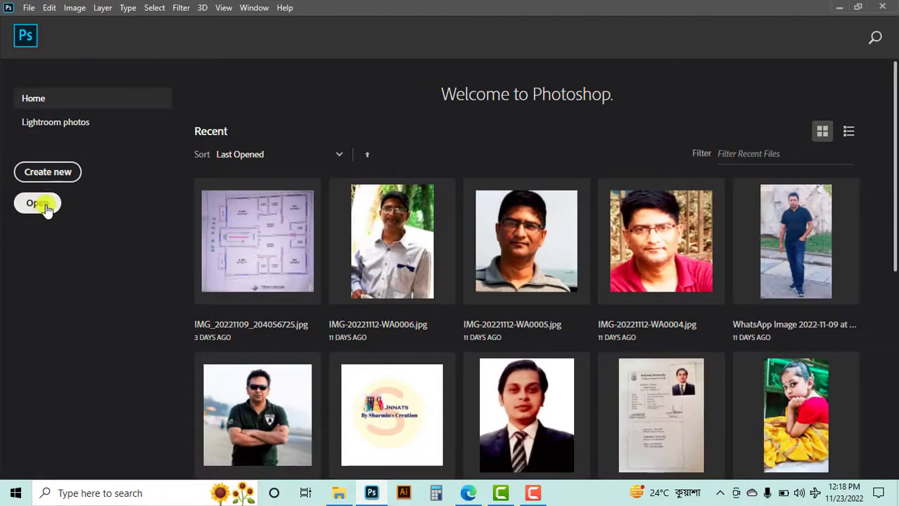
pyautogui.click(71, 206)
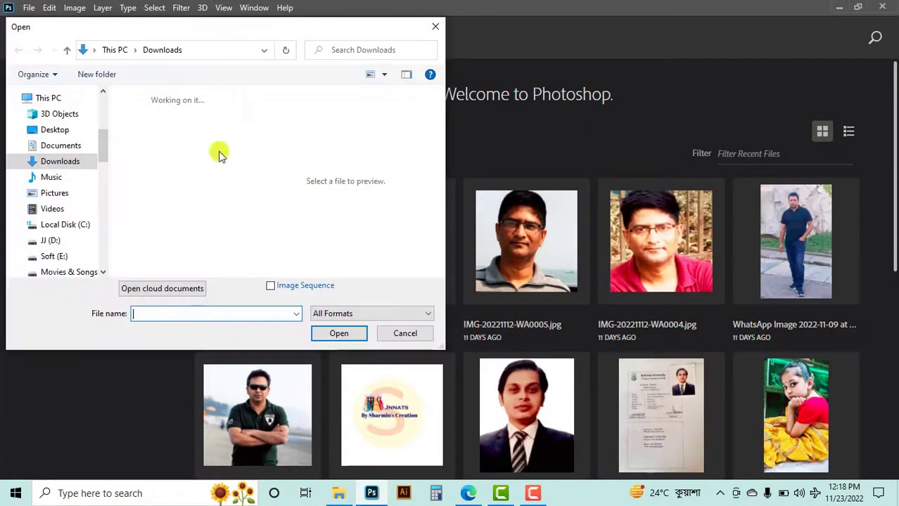
pyautogui.scroll(-2, 173, 180)
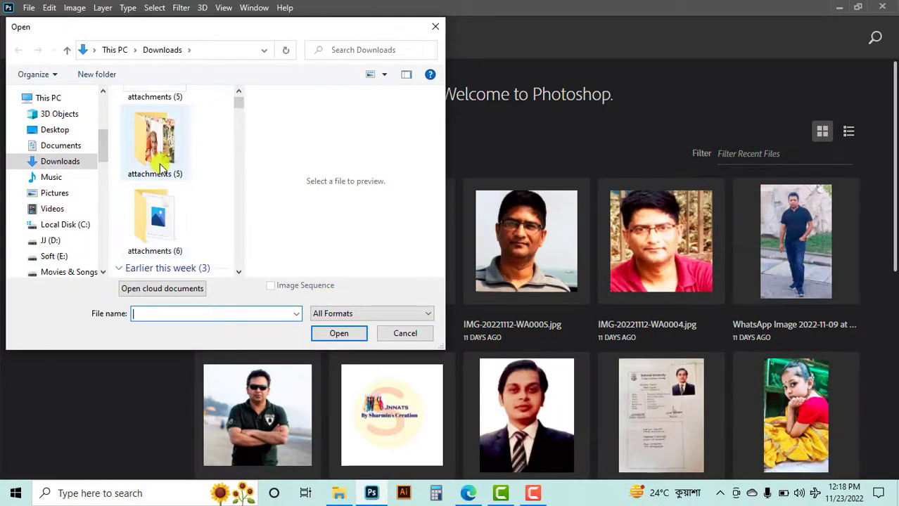
pyautogui.click(162, 166)
pyautogui.doubleClick(161, 167)
pyautogui.moveTo(205, 132); pyautogui.dragTo(130, 287)
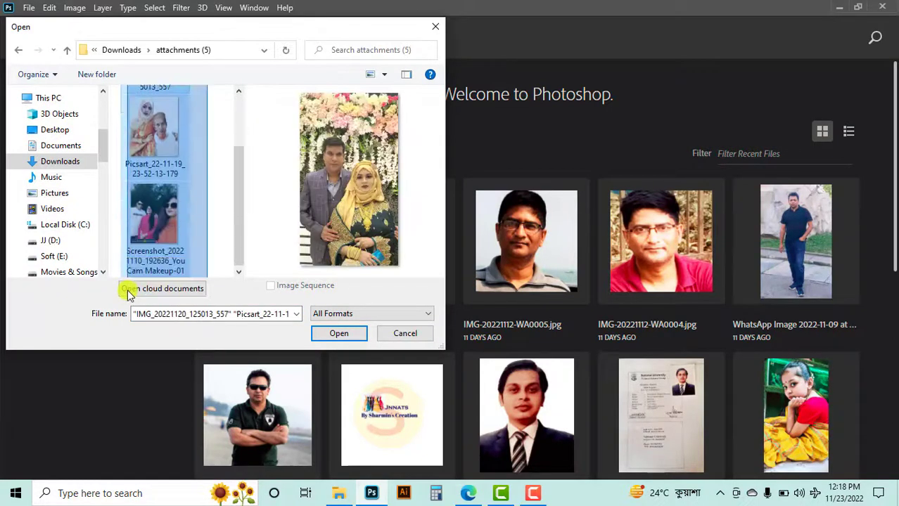
pyautogui.click(310, 332)
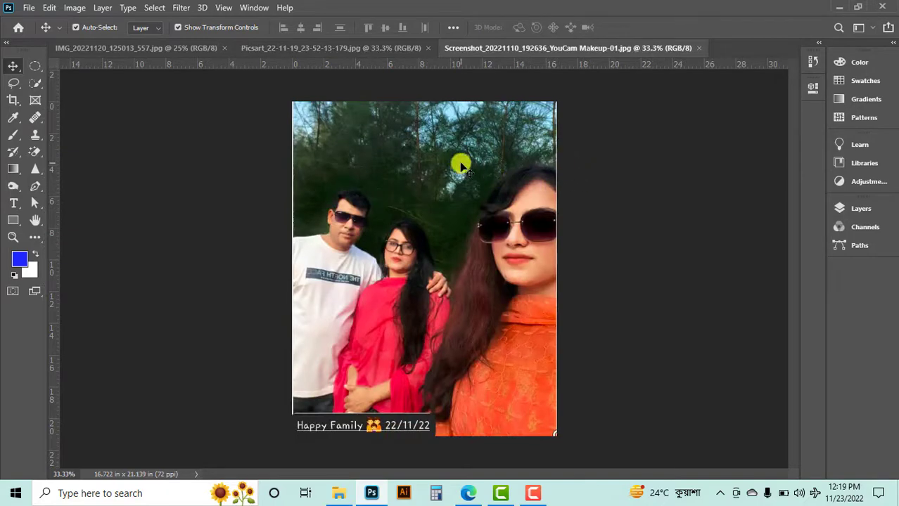
# Crop away the upper flower area of IMG_20221120_125013_557.jpg, leaving the image about 25.3 in high
pyautogui.click(185, 47)
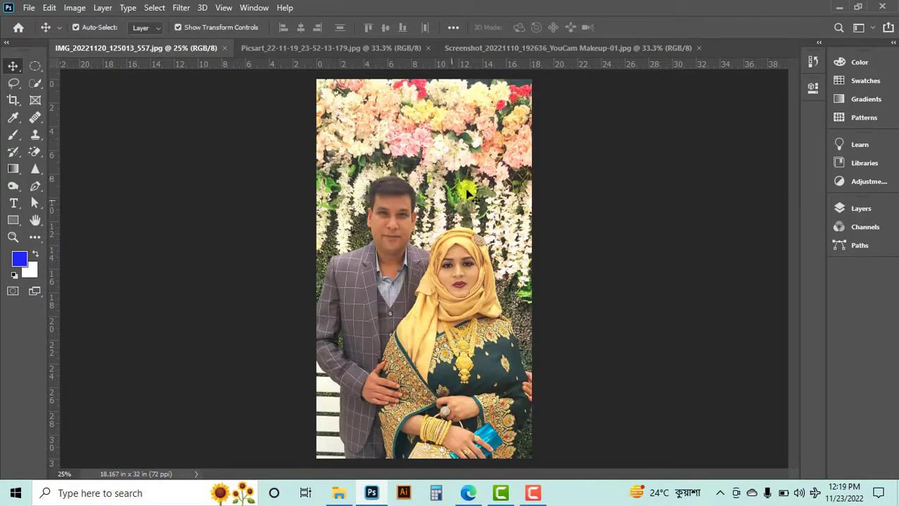
pyautogui.click(13, 99)
pyautogui.moveTo(418, 76); pyautogui.dragTo(436, 118)
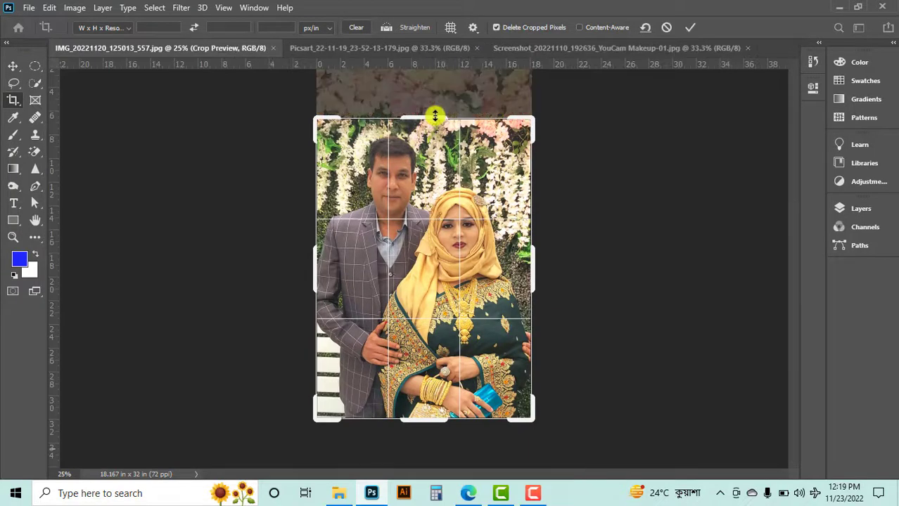
pyautogui.press('Return')
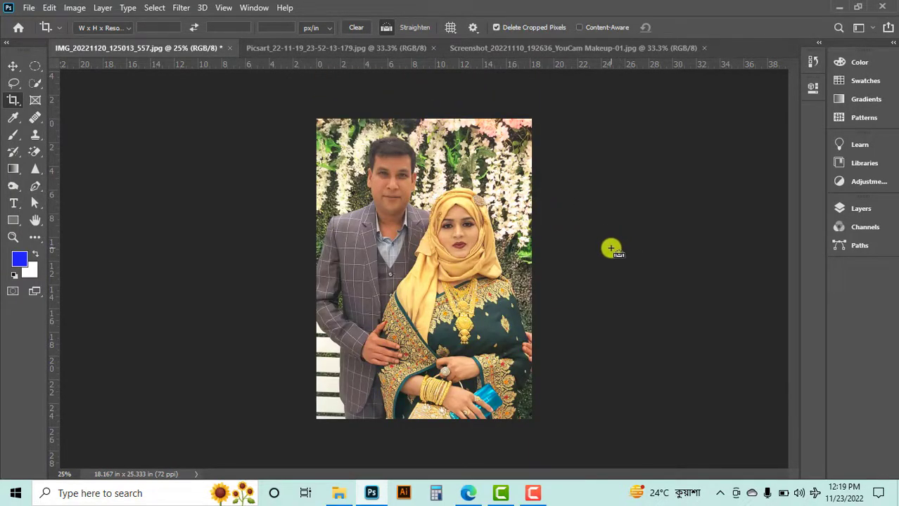
# Apply a Levels adjustment to the cropped couple photo with the black input level at 28
pyautogui.hotkey('ctrl', 'l')
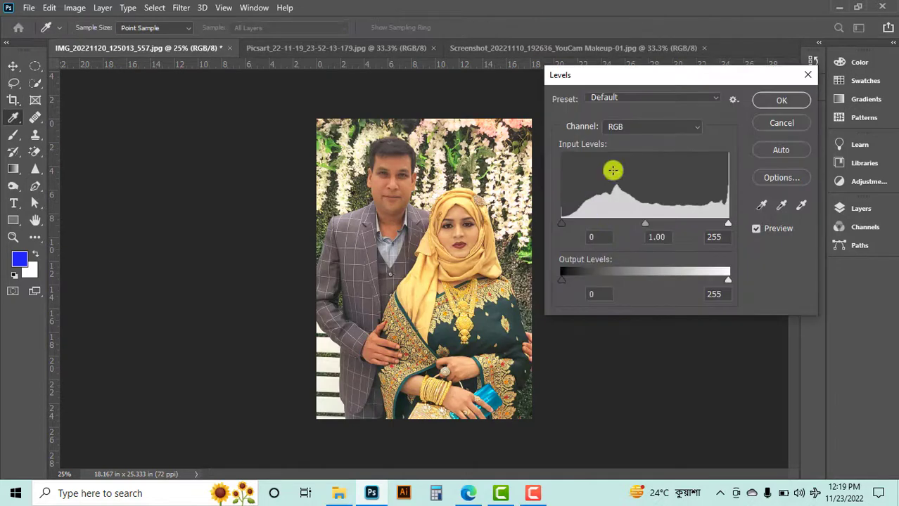
pyautogui.click(777, 132)
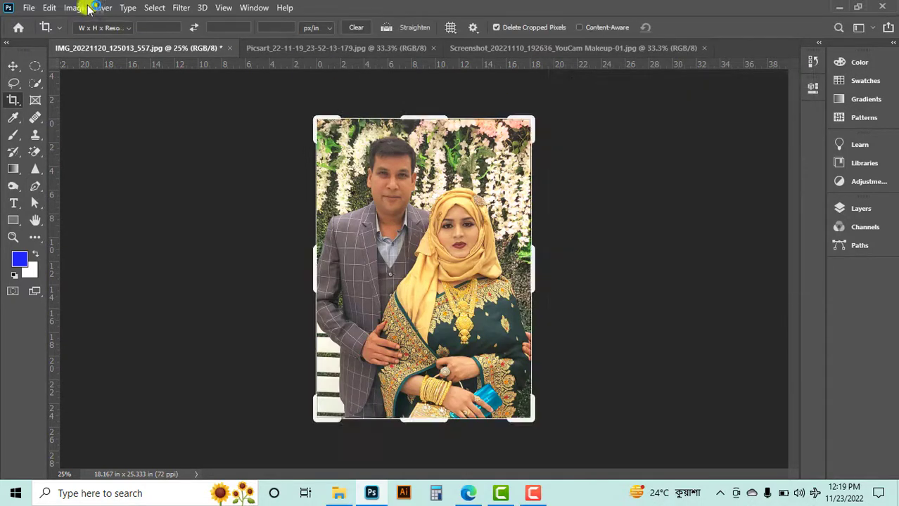
pyautogui.click(68, 7)
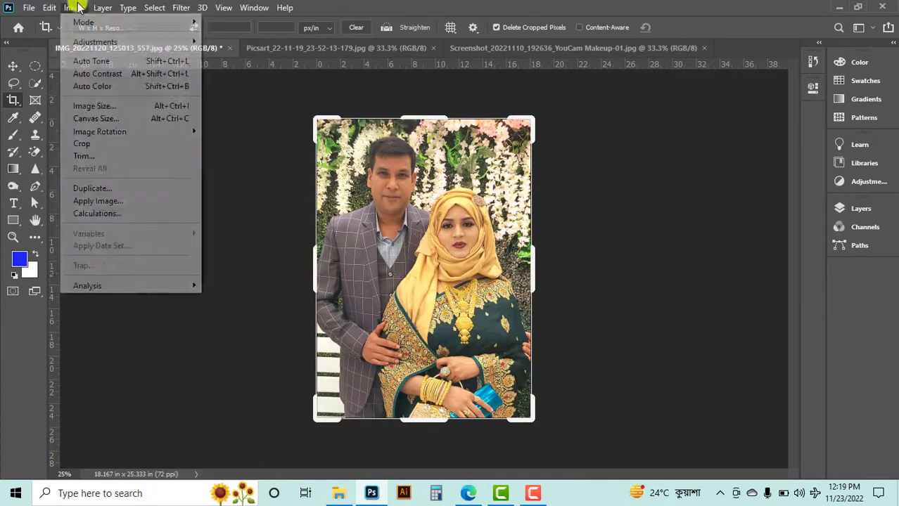
pyautogui.moveTo(156, 41)
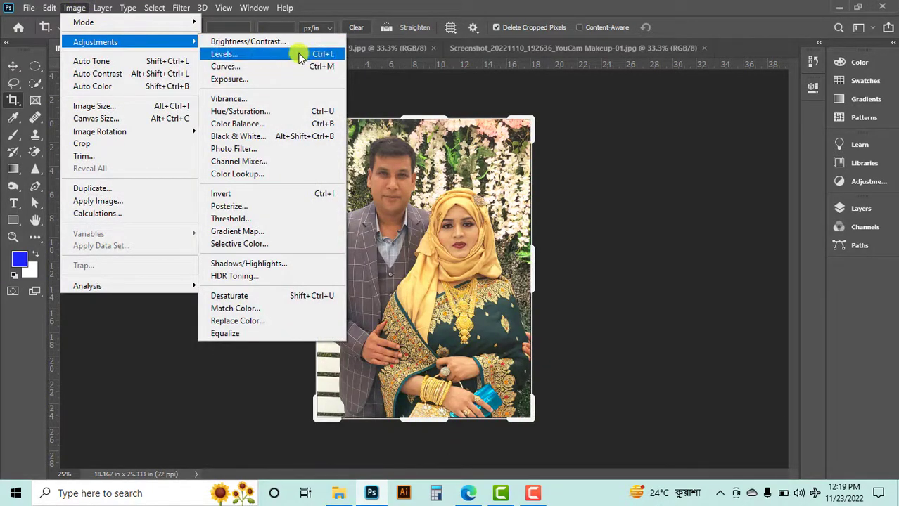
pyautogui.click(247, 56)
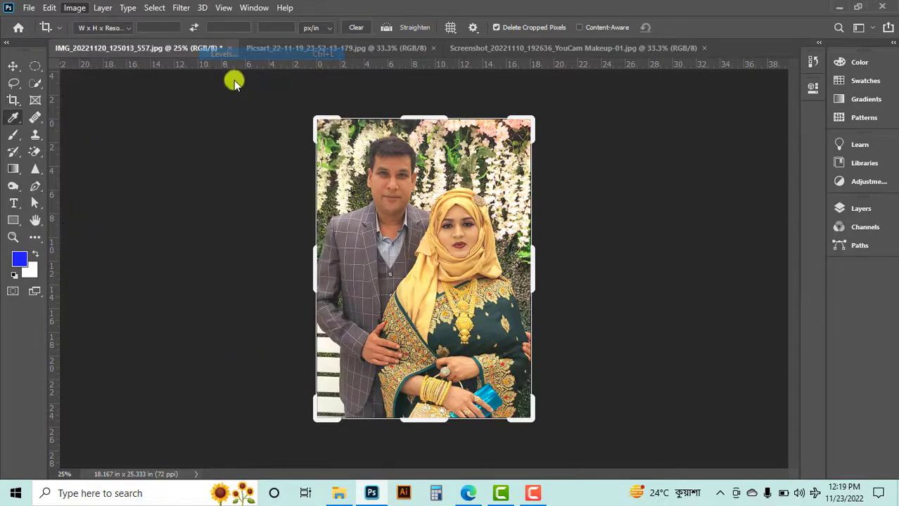
pyautogui.moveTo(563, 223); pyautogui.dragTo(581, 232)
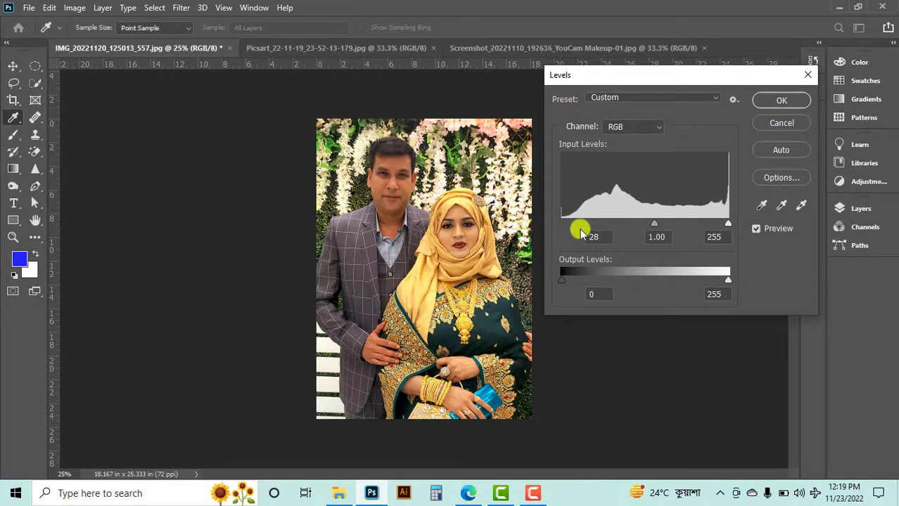
pyautogui.click(773, 101)
pyautogui.press('c')
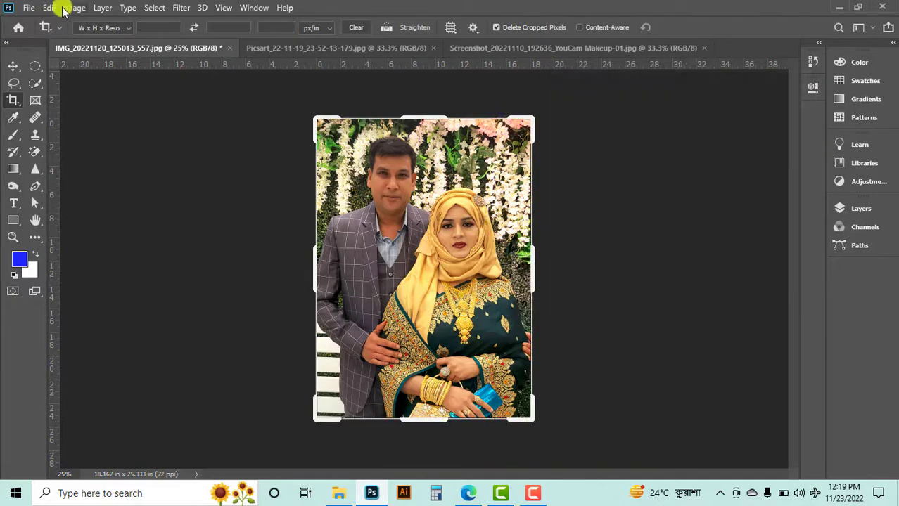
# Apply Brightness/Contrast to the couple photo with Use Legacy enabled and brightness at 12
pyautogui.click(12, 66)
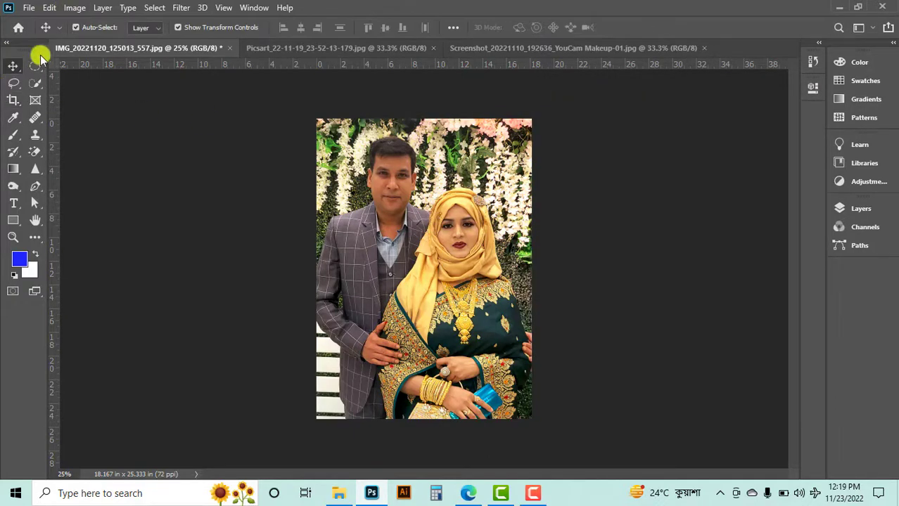
pyautogui.click(74, 8)
pyautogui.moveTo(187, 42)
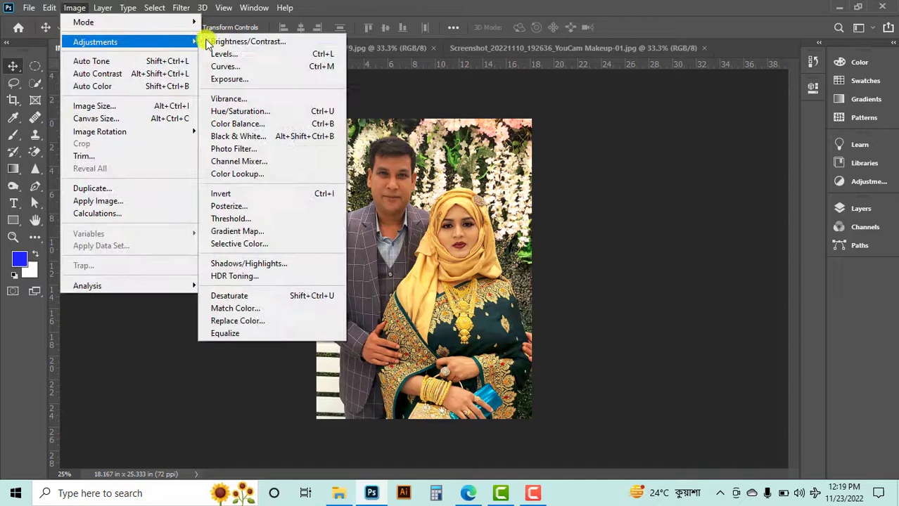
pyautogui.click(246, 42)
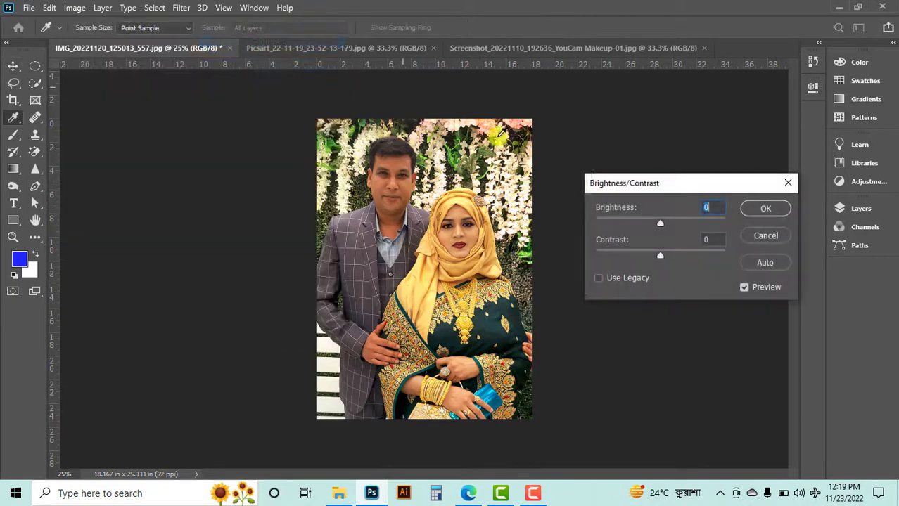
pyautogui.click(599, 278)
pyautogui.moveTo(659, 223); pyautogui.dragTo(666, 224)
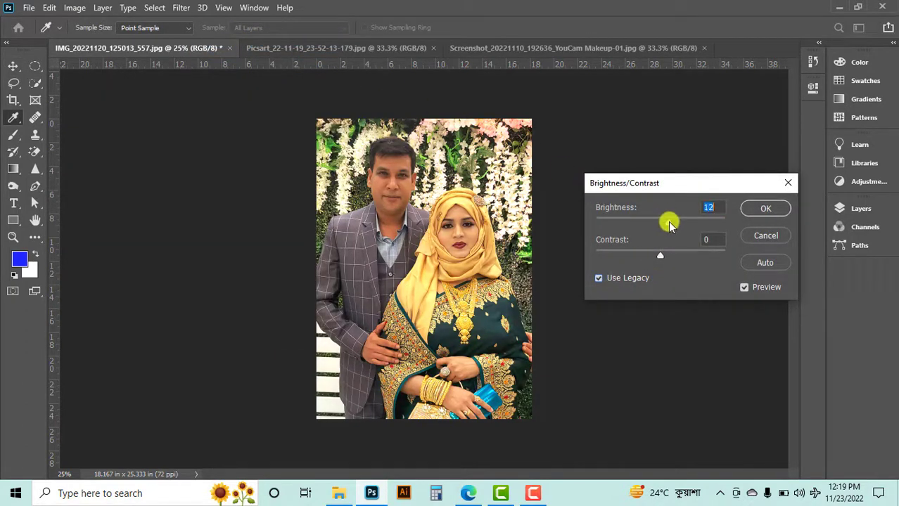
pyautogui.click(765, 208)
pyautogui.press('v')
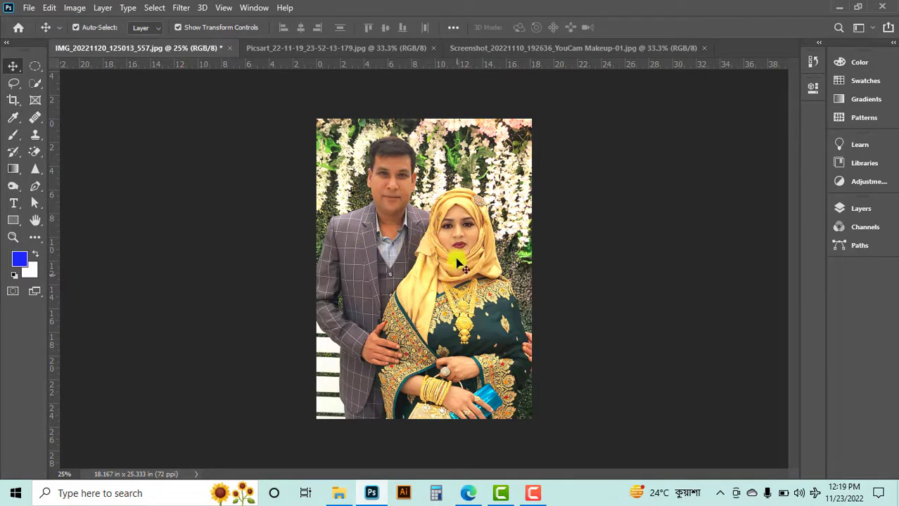
# Apply a midtone Color Balance to the couple photo with cyan–red at -19 and yellow–blue at +8
pyautogui.hotkey('ctrl', 'b')
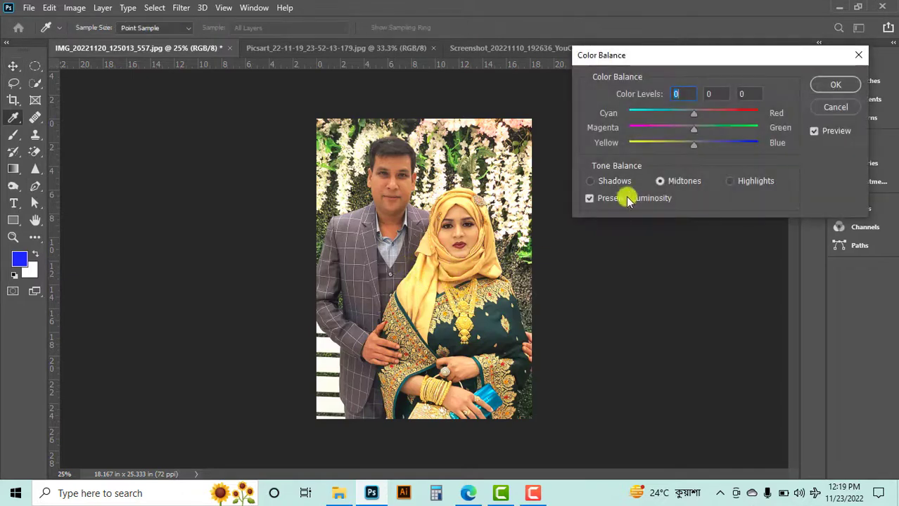
pyautogui.click(680, 115)
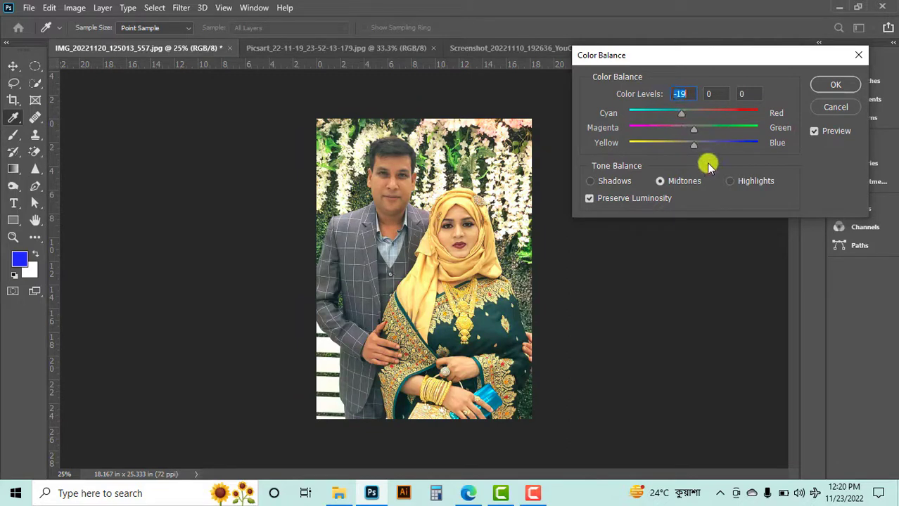
pyautogui.moveTo(696, 147); pyautogui.dragTo(699, 143)
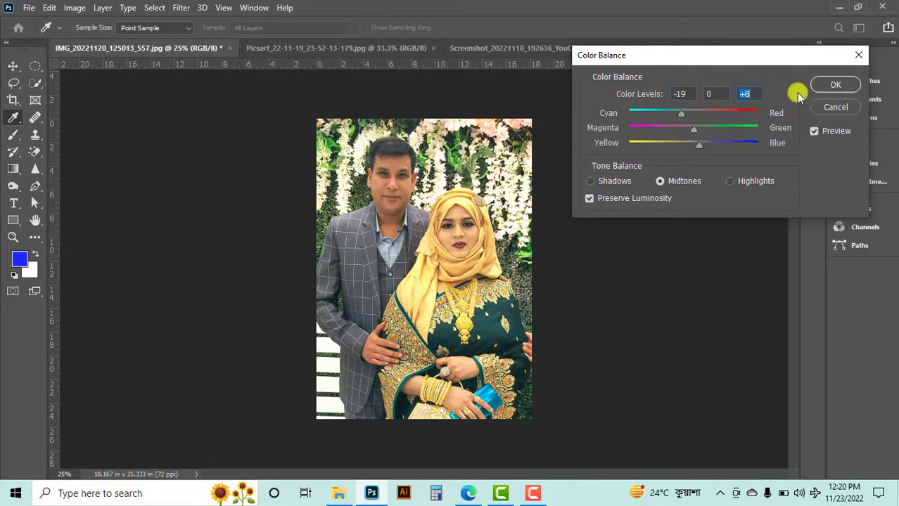
pyautogui.click(834, 85)
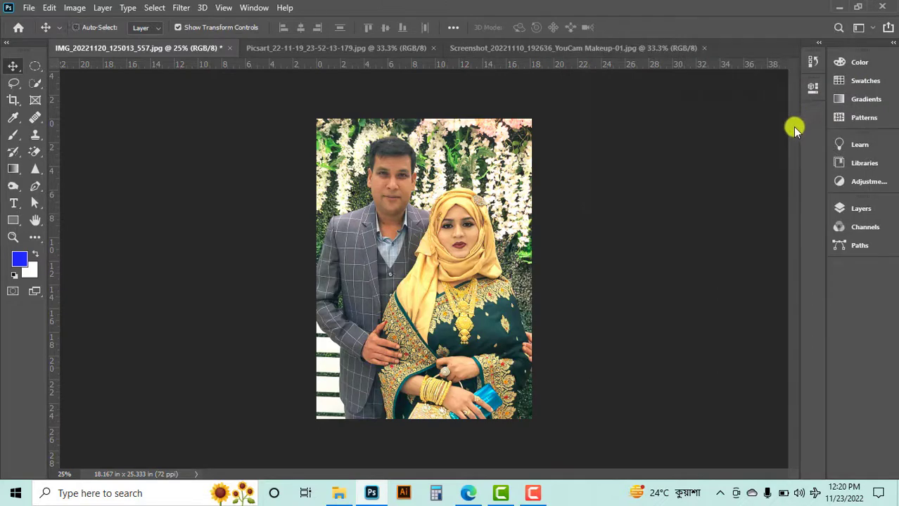
# Apply a second Levels adjustment to the couple photo with the black input level at about 14
pyautogui.hotkey('ctrl', 'l')
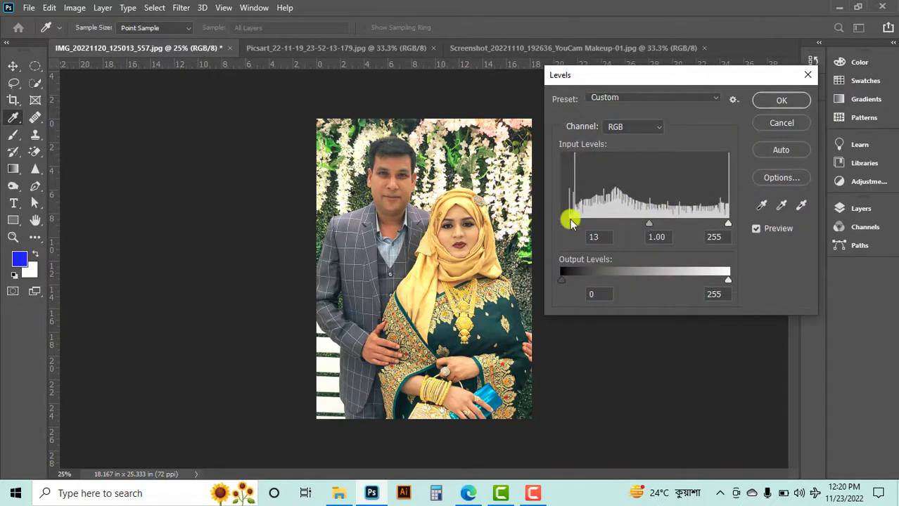
pyautogui.moveTo(571, 222); pyautogui.dragTo(575, 222)
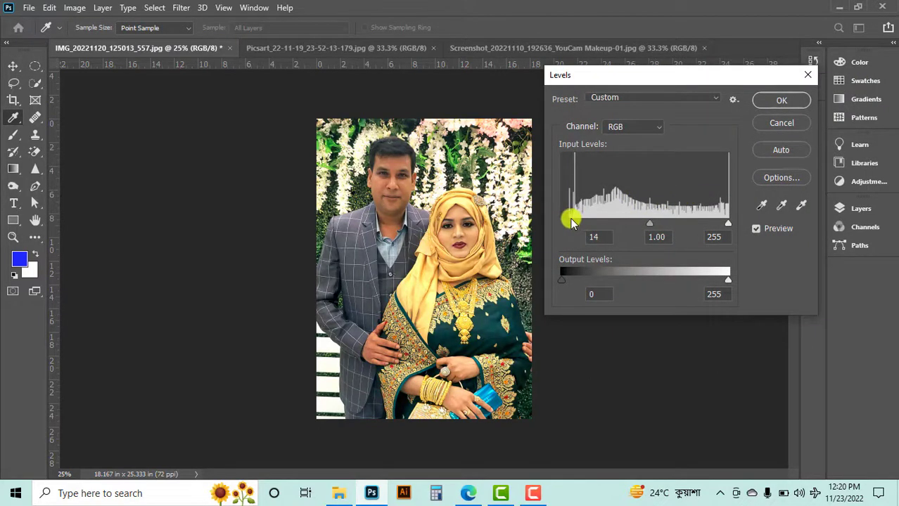
pyautogui.click(570, 222)
pyautogui.click(780, 102)
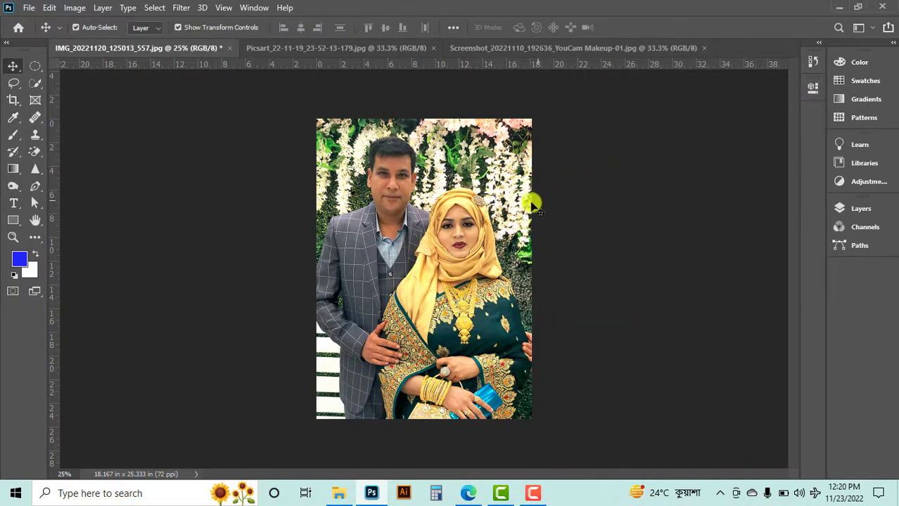
pyautogui.hotkey('ctrl', 'l')
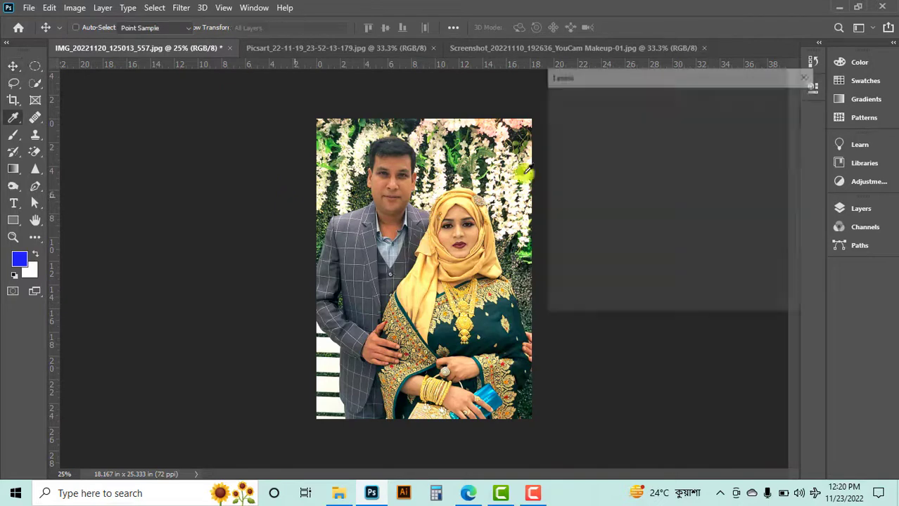
pyautogui.click(786, 123)
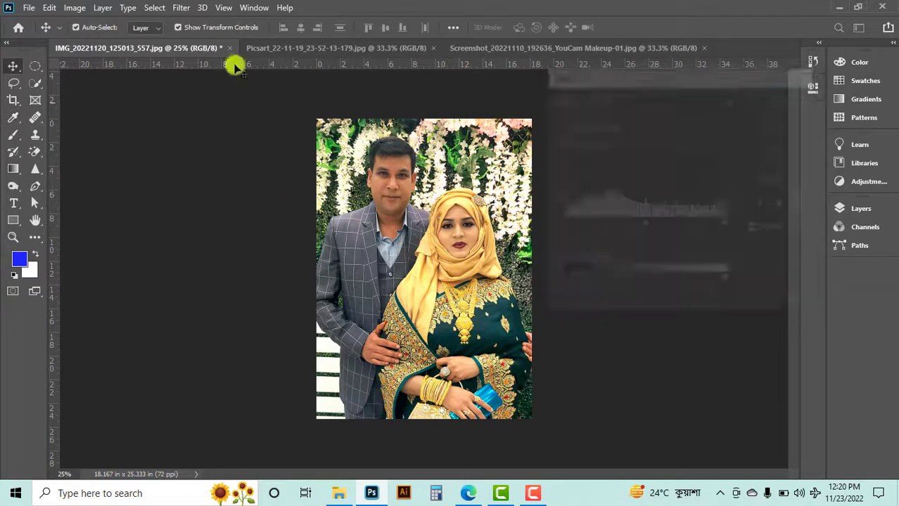
# Apply Brightness/Contrast to the couple photo with brightness at 23
pyautogui.click(74, 8)
pyautogui.moveTo(169, 42)
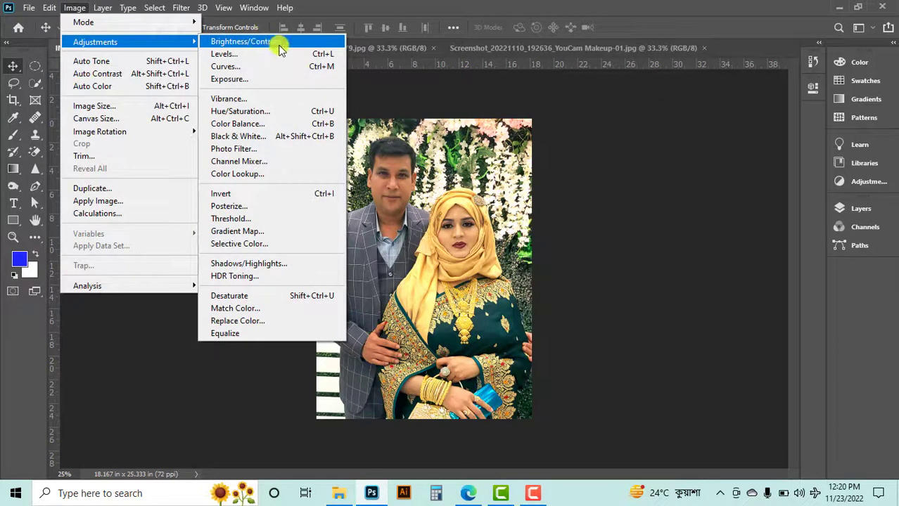
pyautogui.click(280, 41)
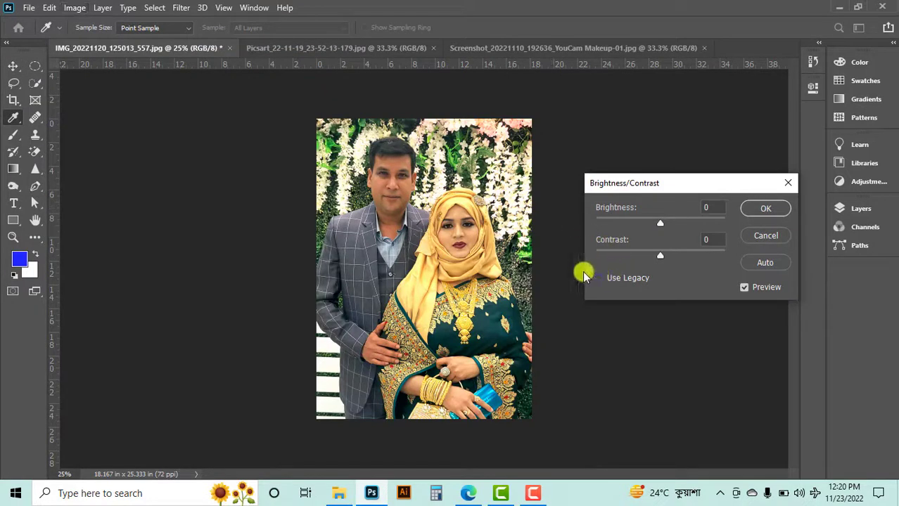
pyautogui.moveTo(667, 224); pyautogui.dragTo(671, 224)
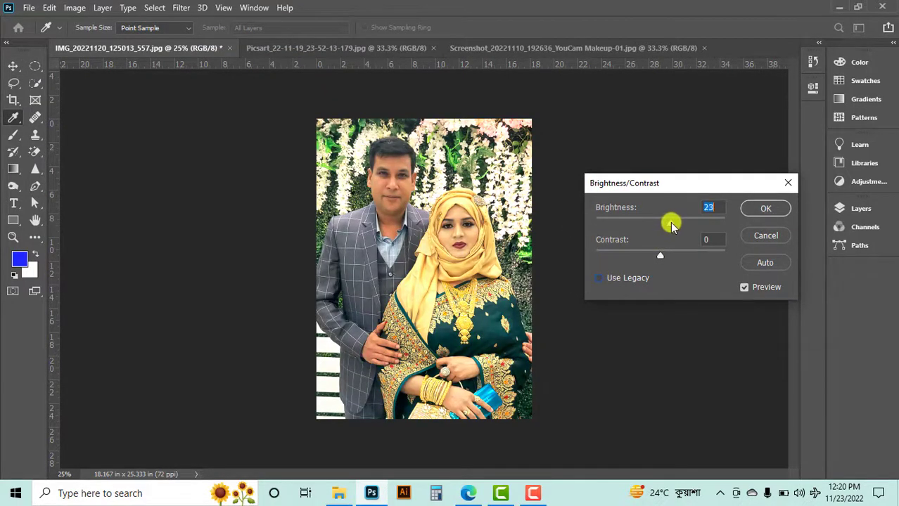
pyautogui.click(763, 210)
# Save the couple photo as a maximum-quality (12) progressive JPEG and close its document
pyautogui.hotkey('ctrl', 's')
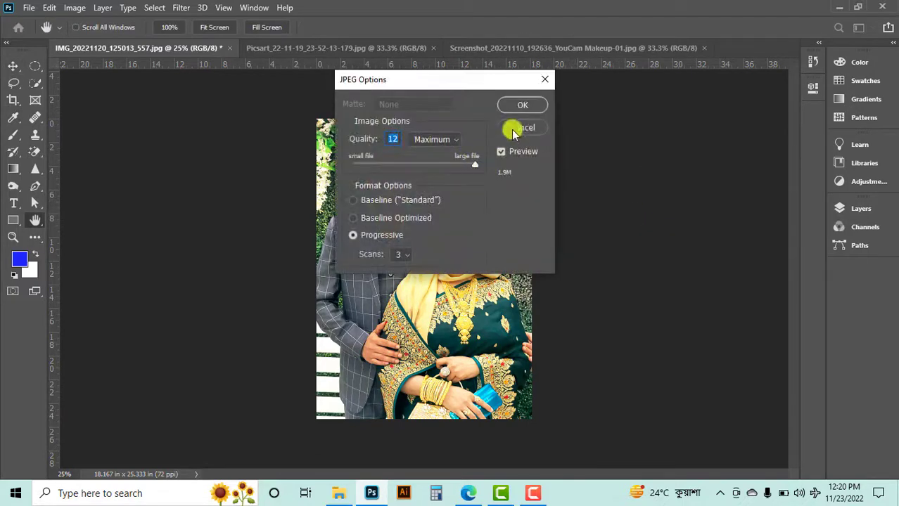
pyautogui.click(524, 105)
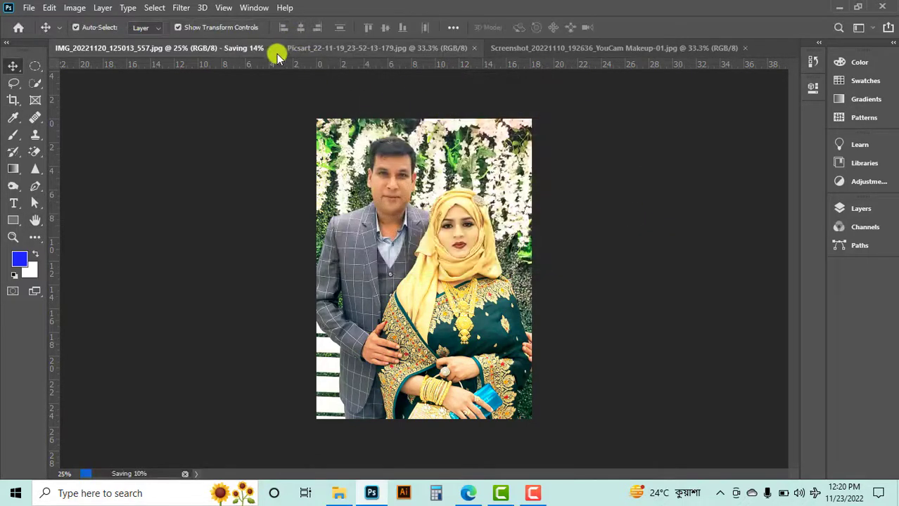
pyautogui.click(222, 48)
pyautogui.click(148, 51)
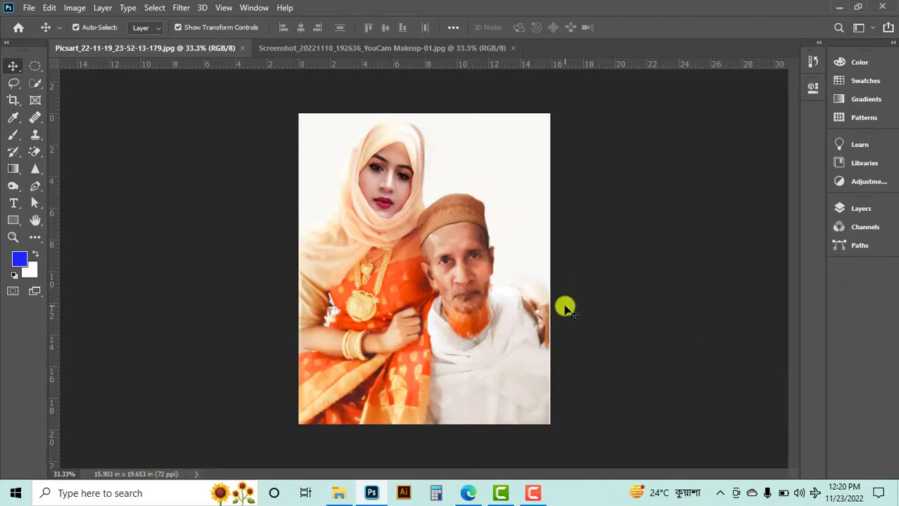
# Apply a Levels adjustment to Picsart_22-11-19_23-52-13-179.jpg with the black input level at 33
pyautogui.press('ctrl')
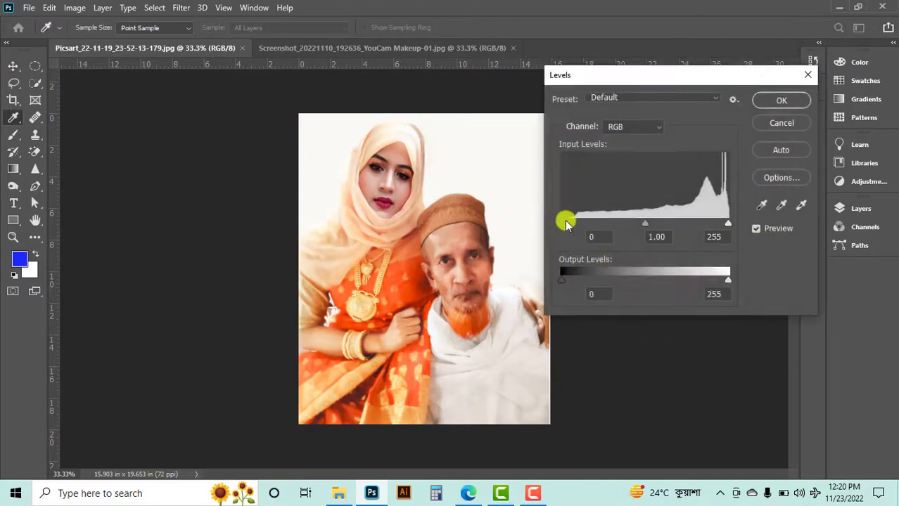
pyautogui.moveTo(571, 224); pyautogui.dragTo(582, 224)
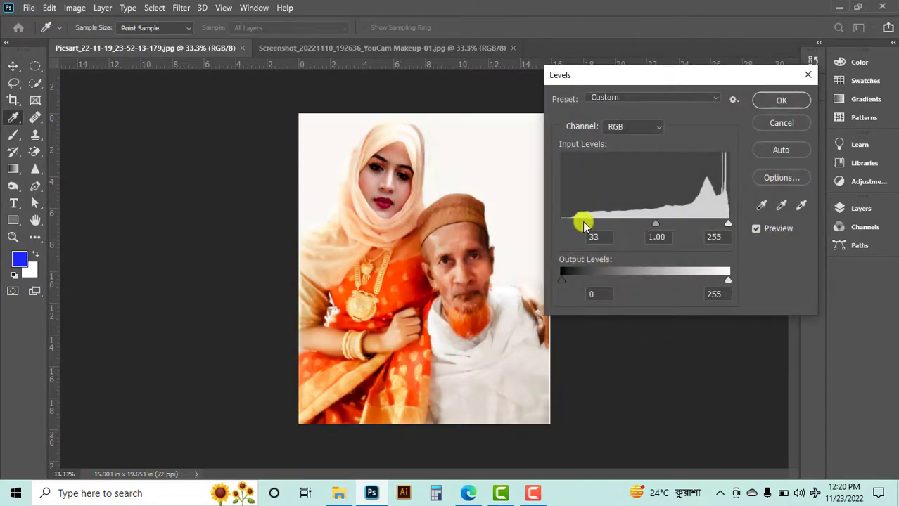
pyautogui.click(796, 101)
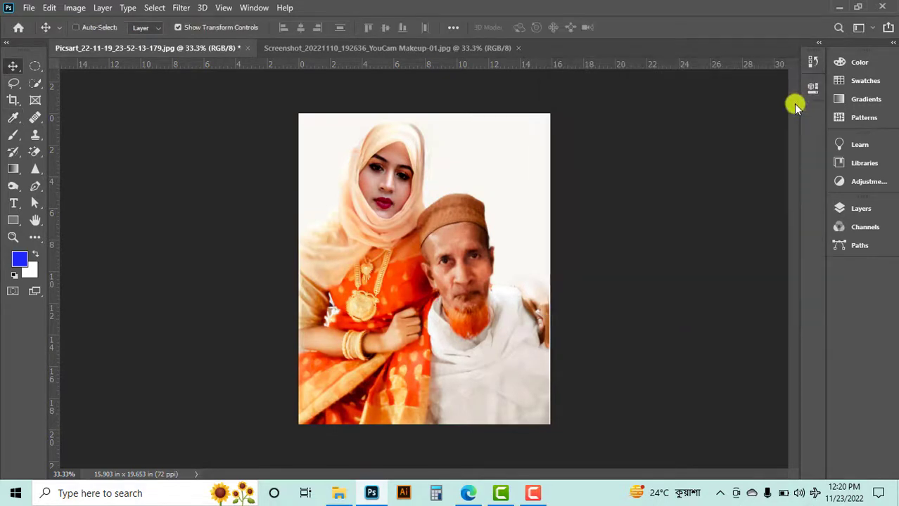
# Apply a midtone Color Balance to the Picsart photo with cyan–red at -6
pyautogui.hotkey('ctrl', 'b')
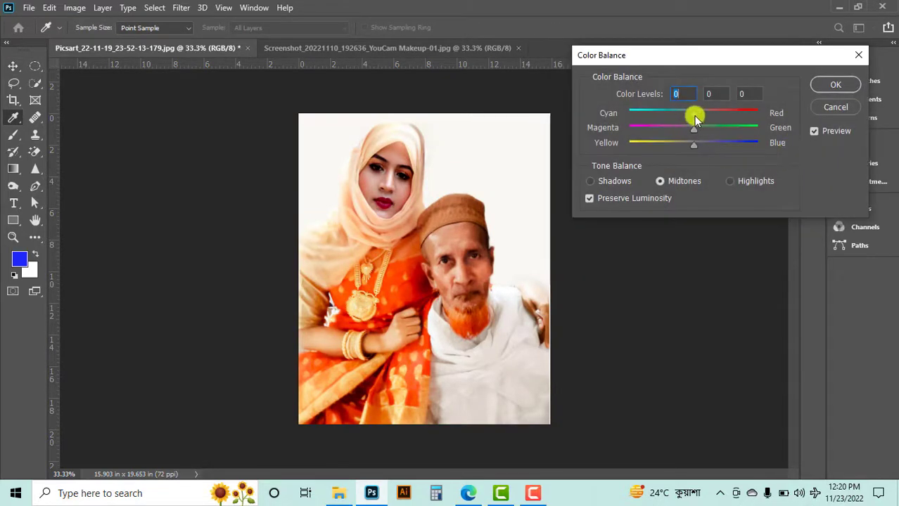
pyautogui.moveTo(693, 115); pyautogui.dragTo(688, 113)
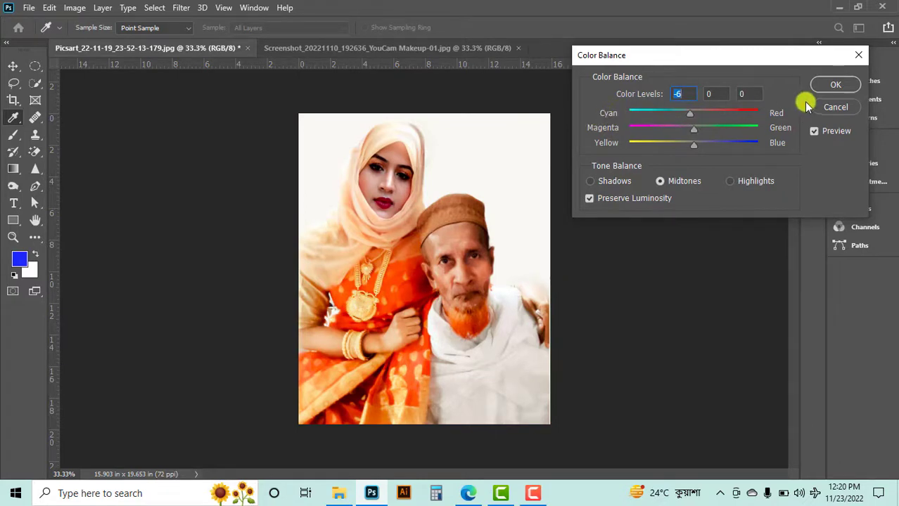
pyautogui.click(835, 84)
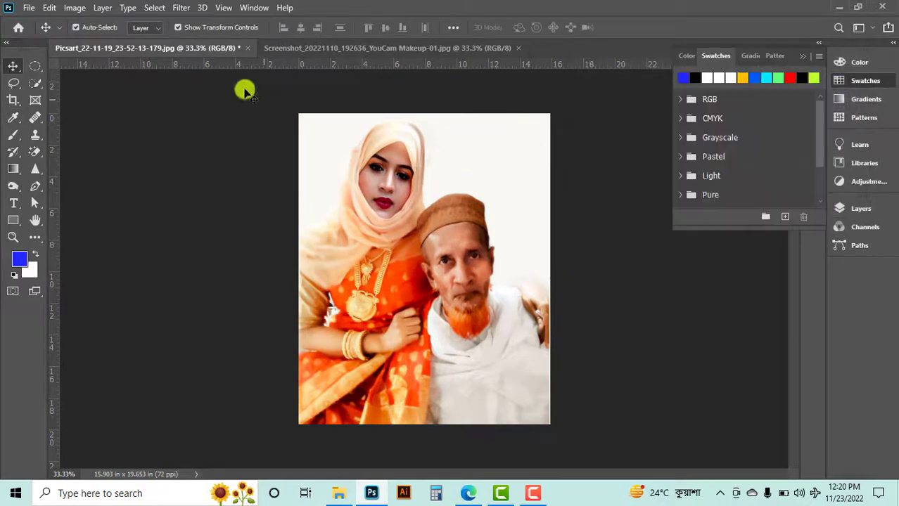
# Apply Brightness/Contrast to the Picsart photo with Use Legacy enabled and brightness at 17
pyautogui.click(75, 7)
pyautogui.moveTo(117, 43)
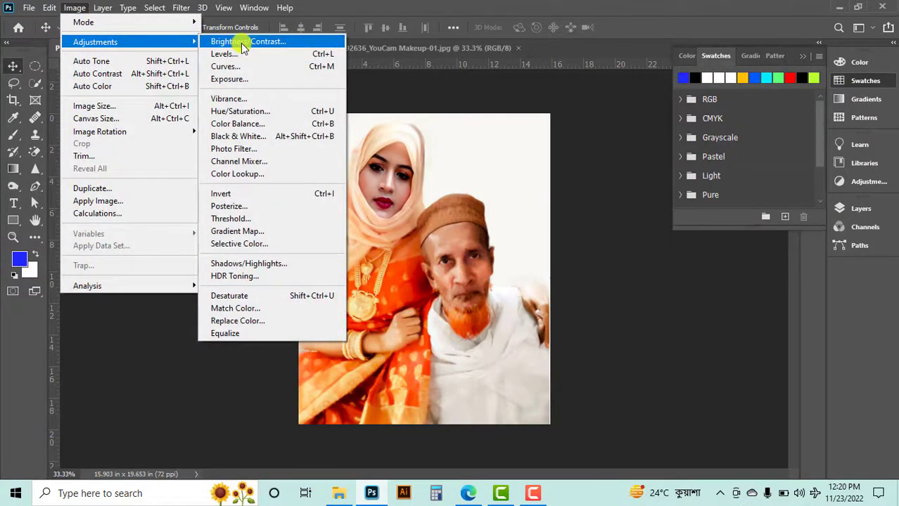
pyautogui.click(241, 43)
pyautogui.click(601, 279)
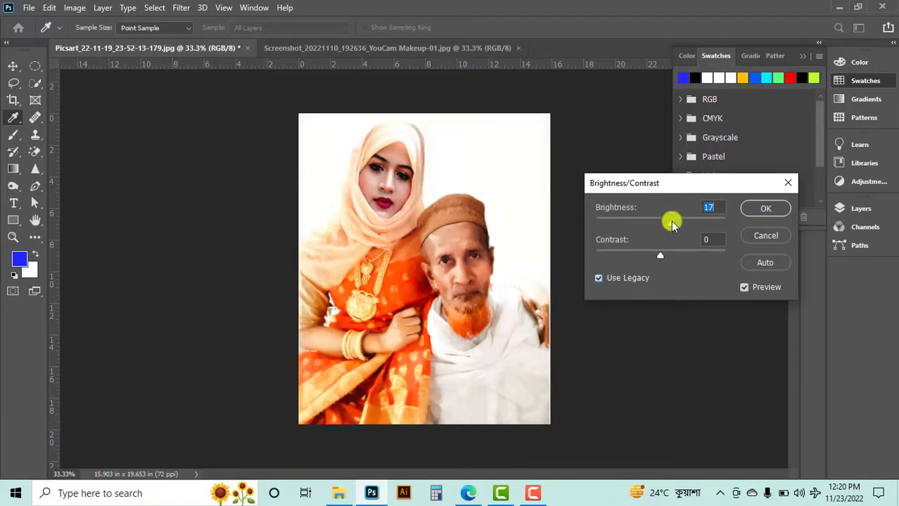
pyautogui.click(775, 205)
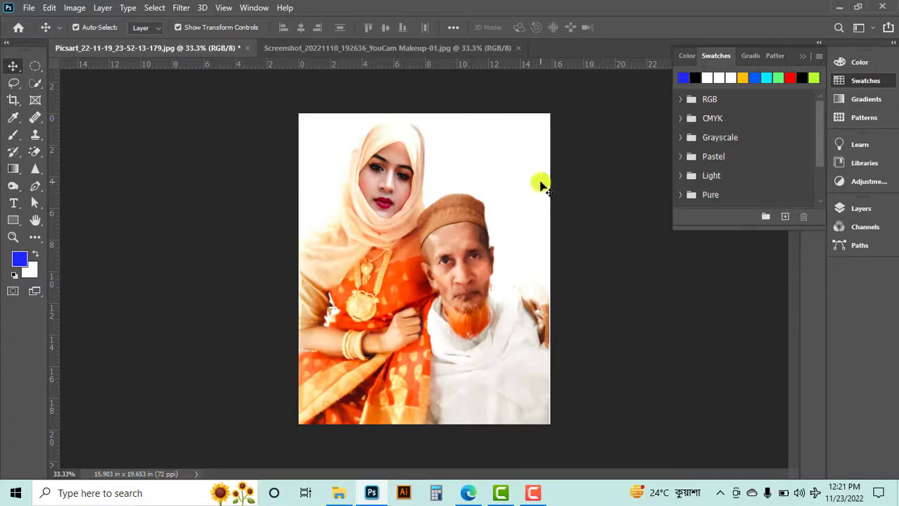
# Apply a second legacy Brightness/Contrast to the Picsart photo with brightness at 16 and contrast at -12
pyautogui.click(74, 8)
pyautogui.moveTo(190, 42)
pyautogui.click(262, 42)
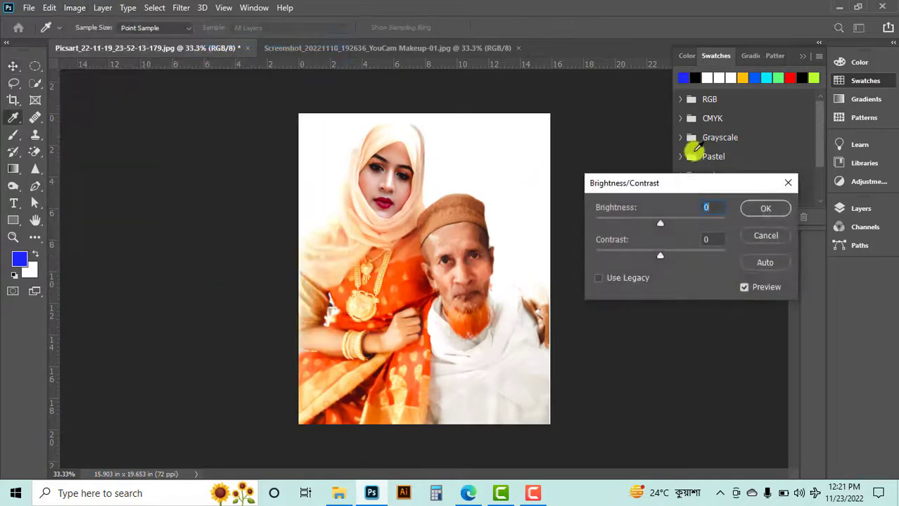
pyautogui.click(610, 278)
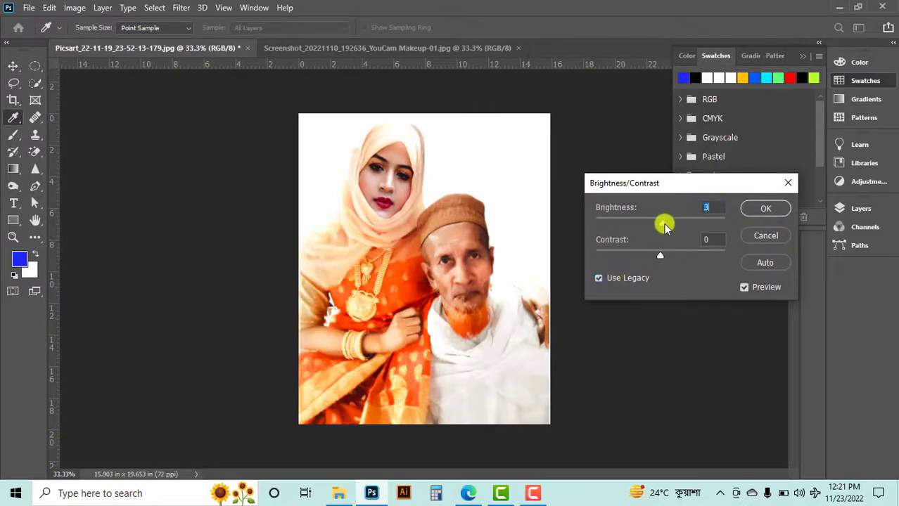
pyautogui.moveTo(664, 225); pyautogui.dragTo(670, 223)
pyautogui.moveTo(664, 257)
pyautogui.mouseDown()
pyautogui.moveTo(653, 258)
pyautogui.moveTo(664, 247)
pyautogui.moveTo(653, 258)
pyautogui.mouseUp()
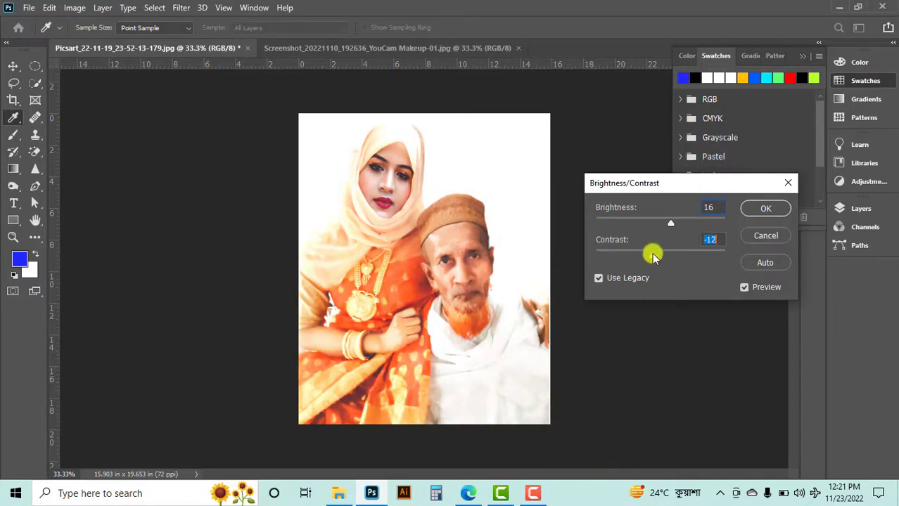
pyautogui.click(755, 207)
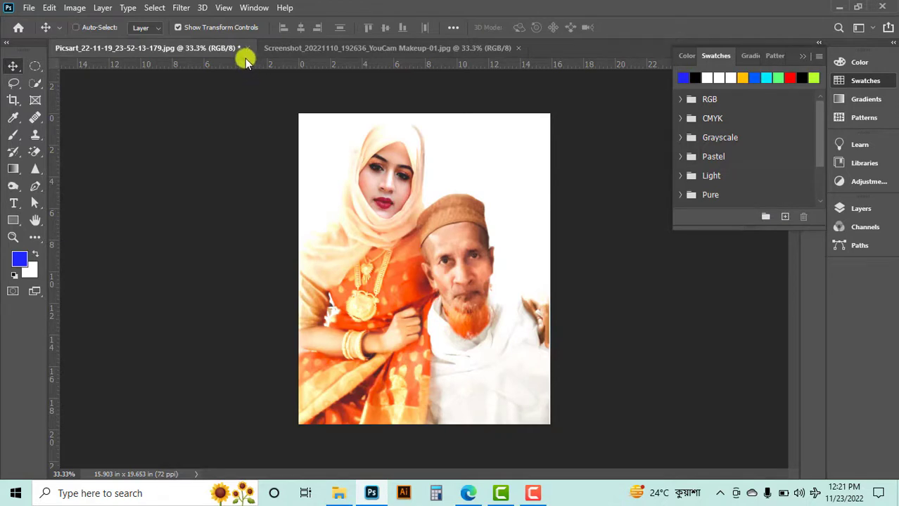
# Save the Picsart photo as a JPEG and close its document
pyautogui.hotkey('ctrl', 's')
pyautogui.click(513, 103)
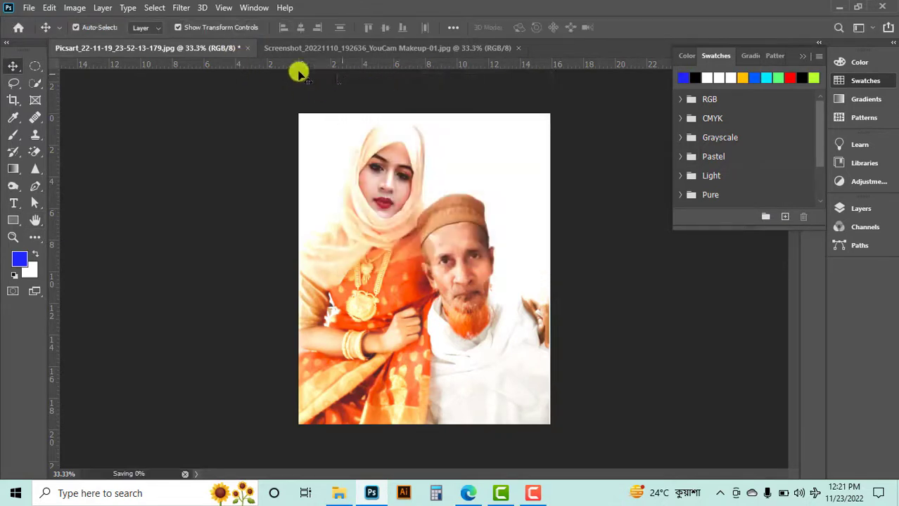
pyautogui.click(241, 47)
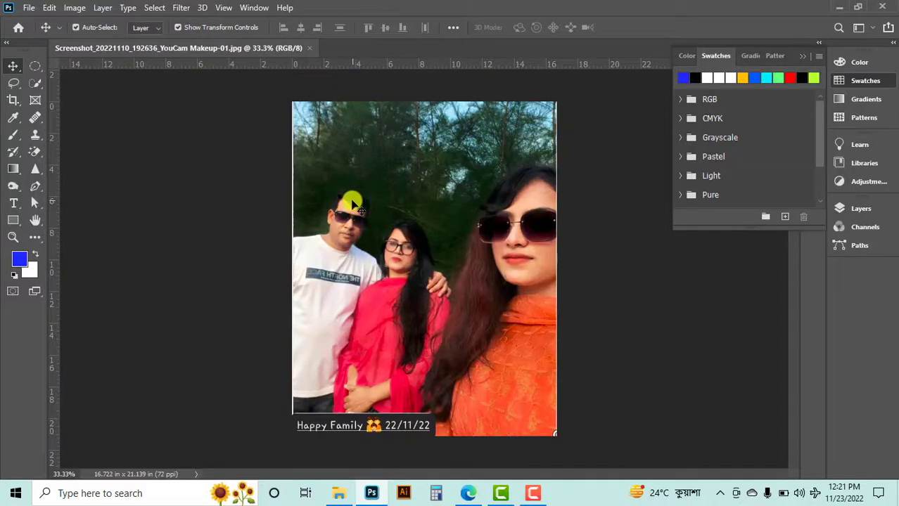
# Crop away the upper trees and the Happy Family caption strip from the YouCam Makeup screenshot, leaving it about 17.1 in high
pyautogui.click(13, 100)
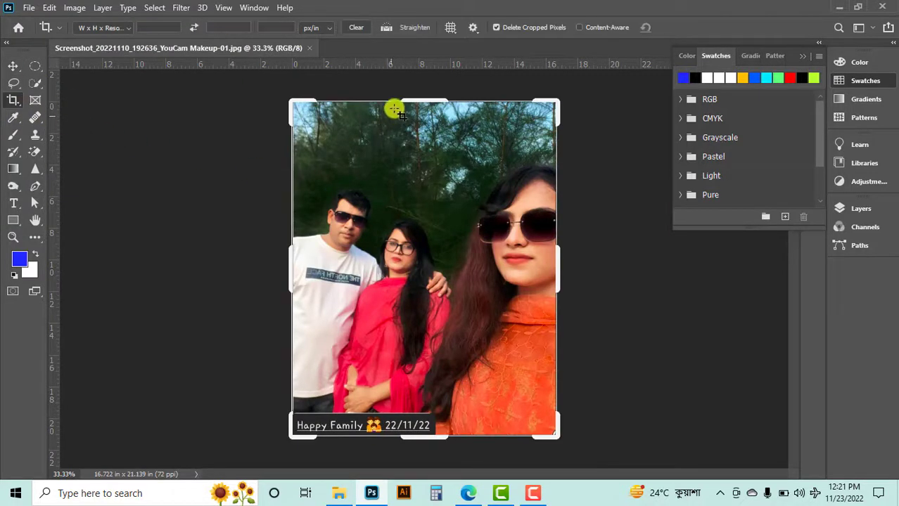
pyautogui.moveTo(413, 103); pyautogui.dragTo(433, 124)
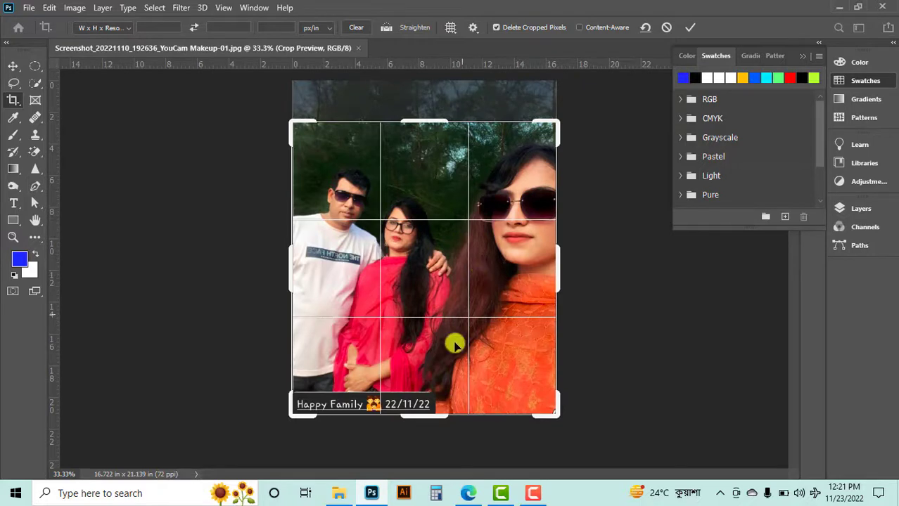
pyautogui.moveTo(418, 421)
pyautogui.mouseDown()
pyautogui.moveTo(415, 404)
pyautogui.moveTo(422, 409)
pyautogui.mouseUp()
pyautogui.press('Return')
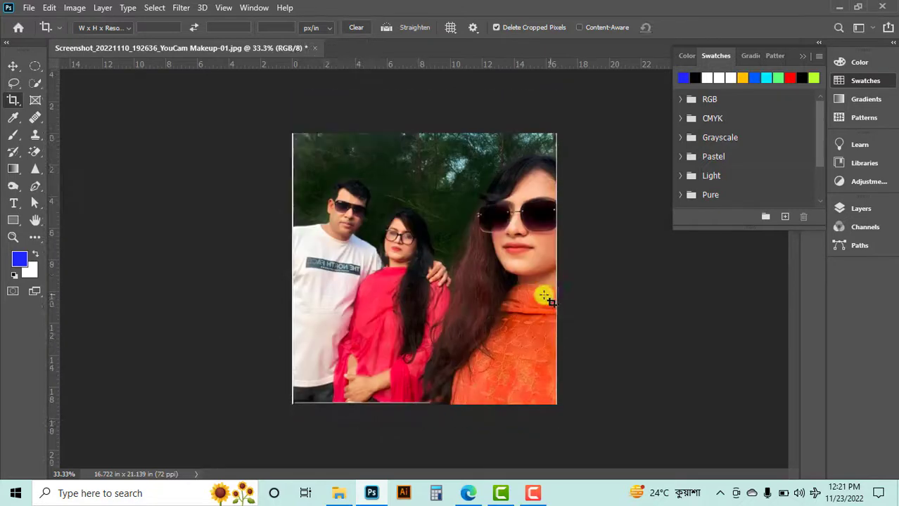
# Trim the white border lines from the family photo by cropping it to about 16.3 × 16.8 in
pyautogui.moveTo(299, 136); pyautogui.dragTo(549, 402)
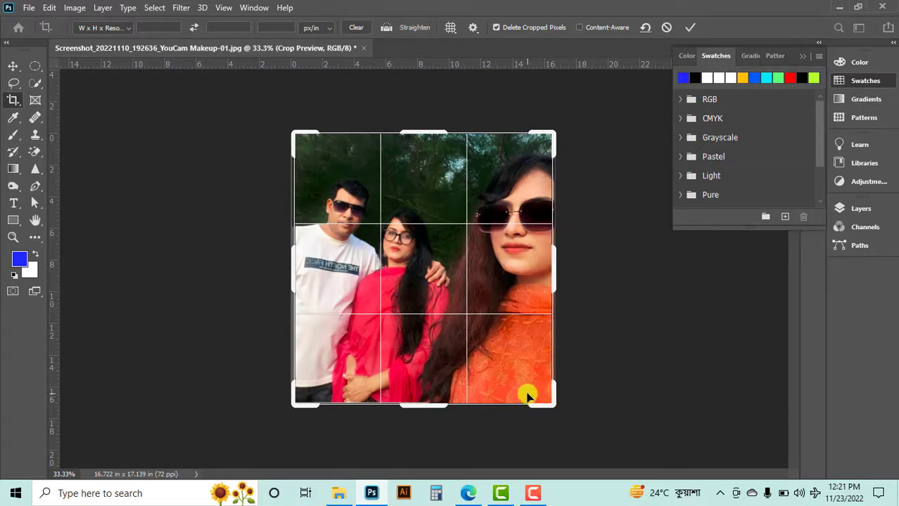
pyautogui.press('Return')
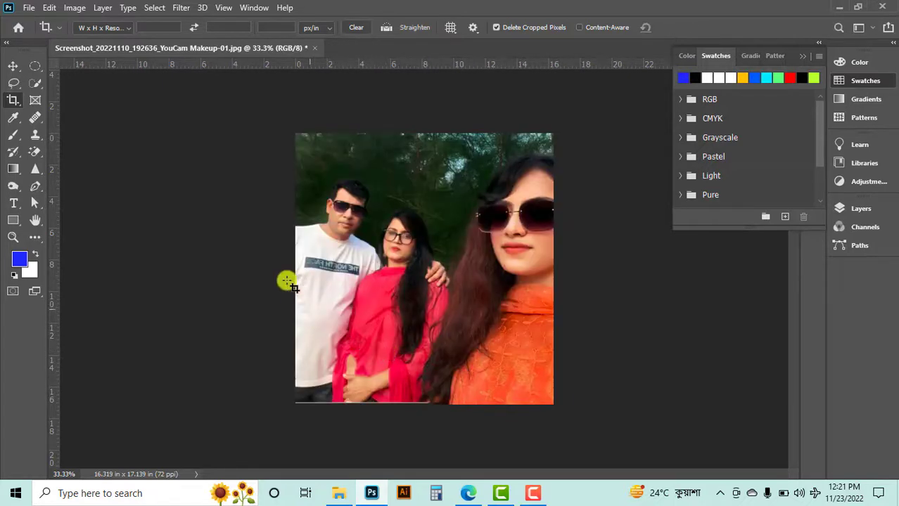
pyautogui.moveTo(264, 113); pyautogui.dragTo(590, 397)
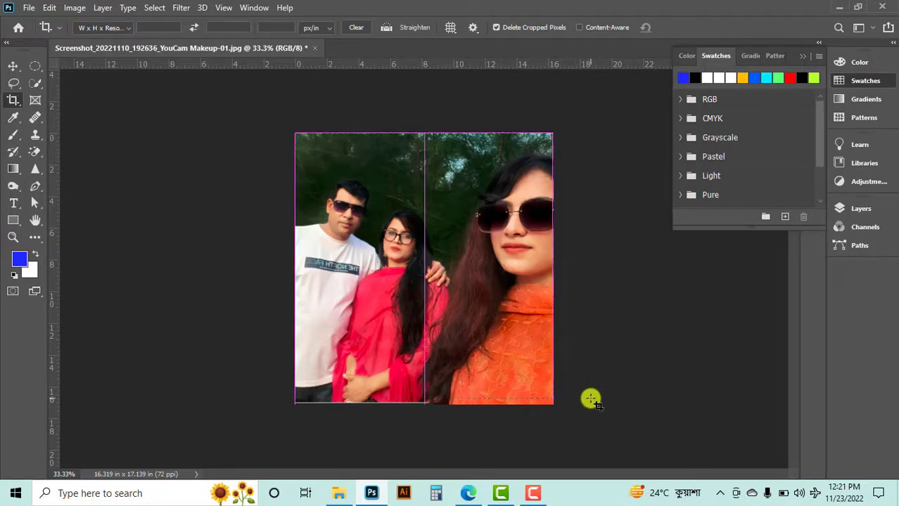
pyautogui.press('Return')
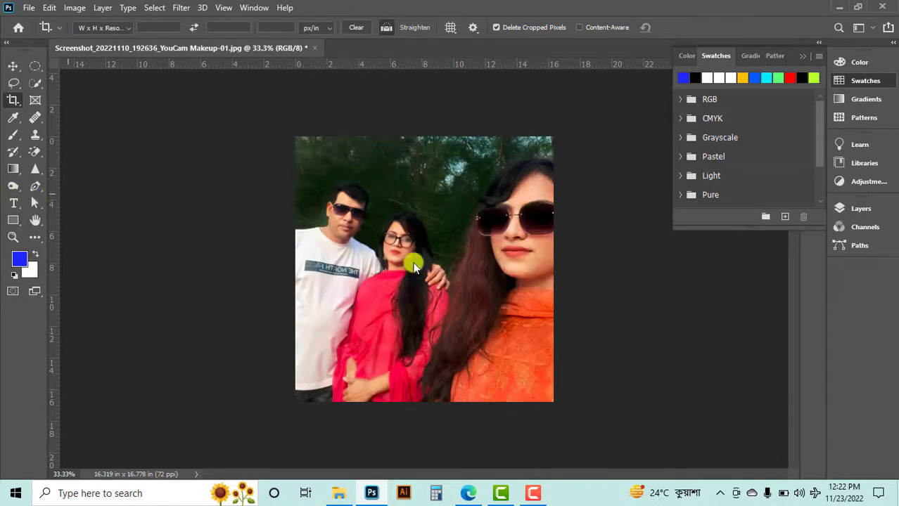
# Apply a Levels adjustment to the cropped family photo with the black input level at about 25
pyautogui.hotkey('ctrl', 'l')
pyautogui.moveTo(563, 225); pyautogui.dragTo(579, 225)
pyautogui.click(777, 99)
pyautogui.press('c')
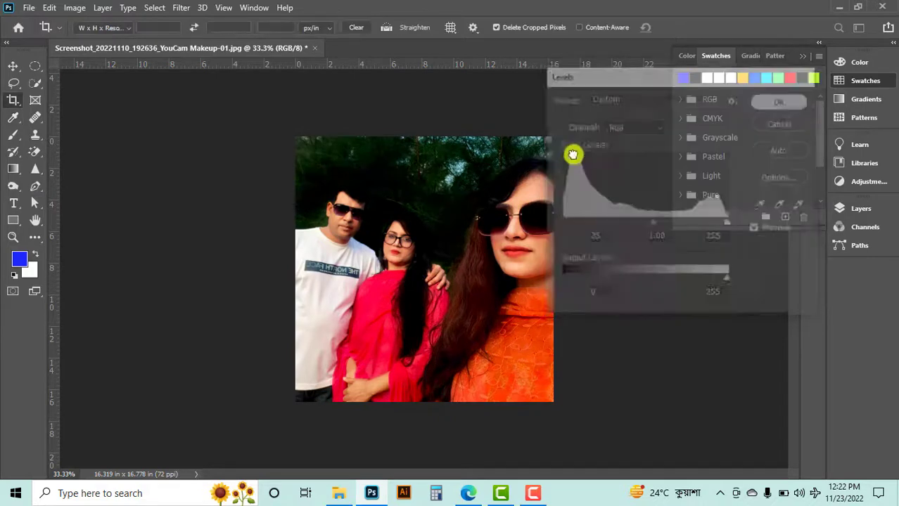
pyautogui.click(13, 65)
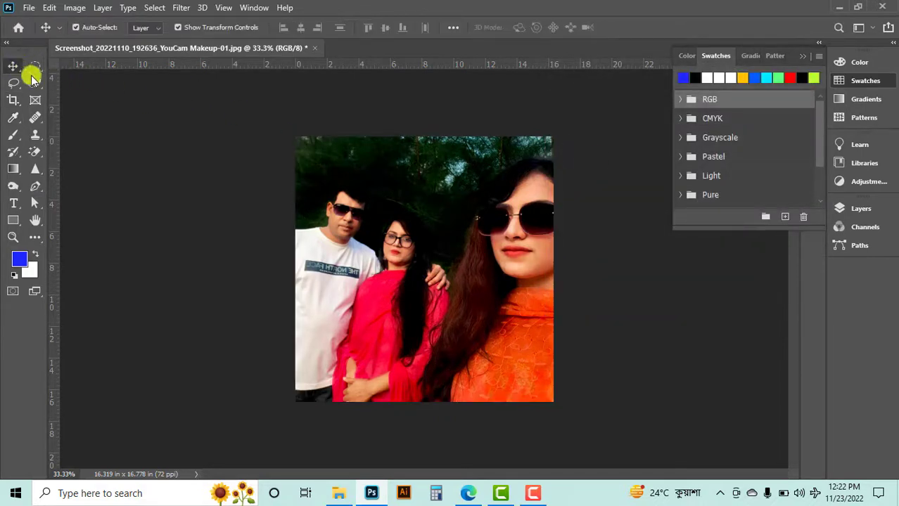
# Apply a Color Balance adjustment to the family photo that shifts its midtones slightly toward cyan
pyautogui.hotkey('ctrl', 'b')
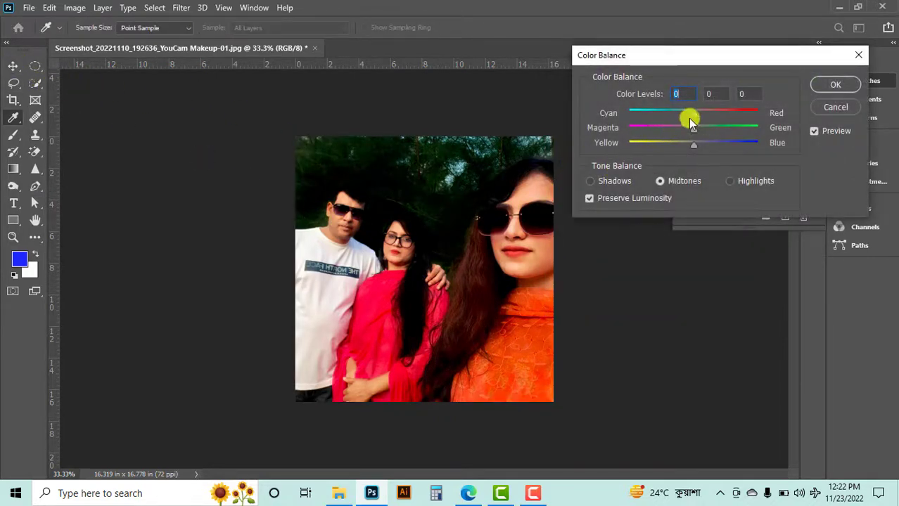
pyautogui.moveTo(687, 115); pyautogui.dragTo(682, 144)
pyautogui.click(829, 86)
pyautogui.press('v')
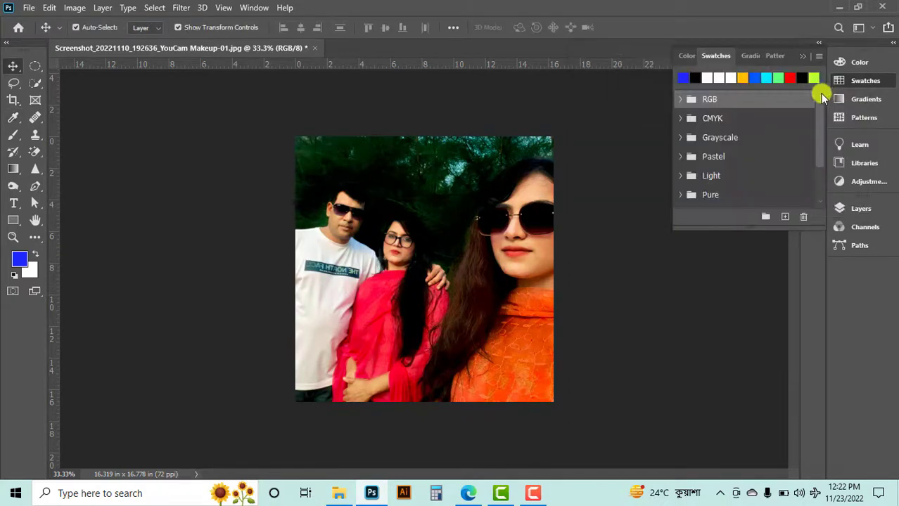
# Apply a Brightness/Contrast adjustment to the family photo using the legacy mode, with brightness 21 and contrast 5
pyautogui.click(75, 8)
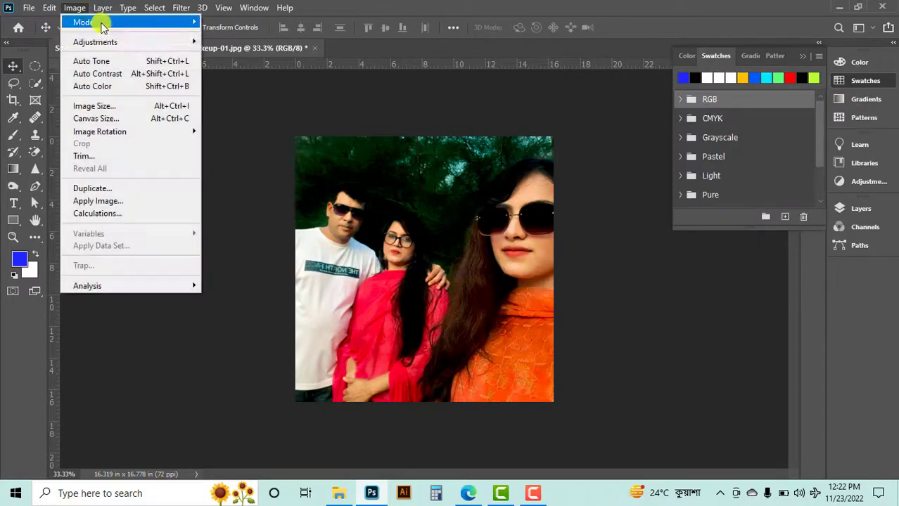
pyautogui.moveTo(141, 41)
pyautogui.click(249, 42)
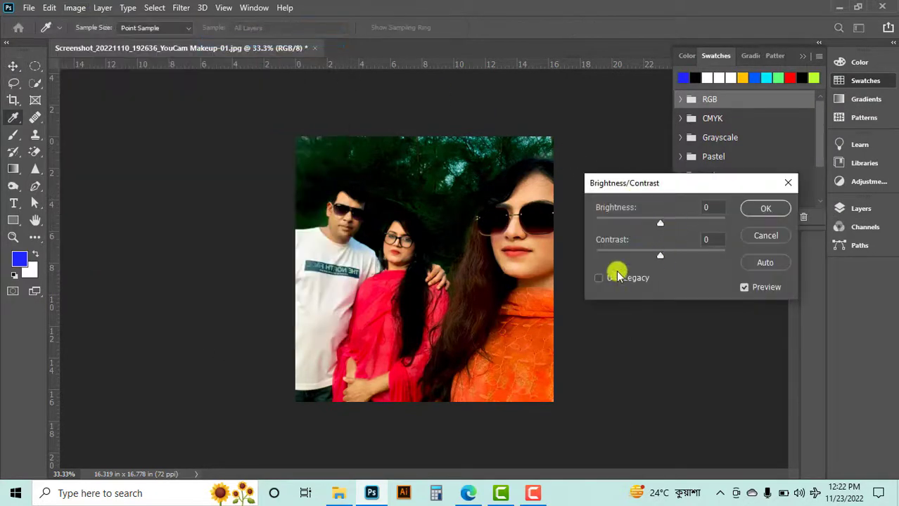
pyautogui.click(599, 280)
pyautogui.moveTo(664, 225); pyautogui.dragTo(674, 223)
pyautogui.moveTo(665, 257); pyautogui.dragTo(671, 259)
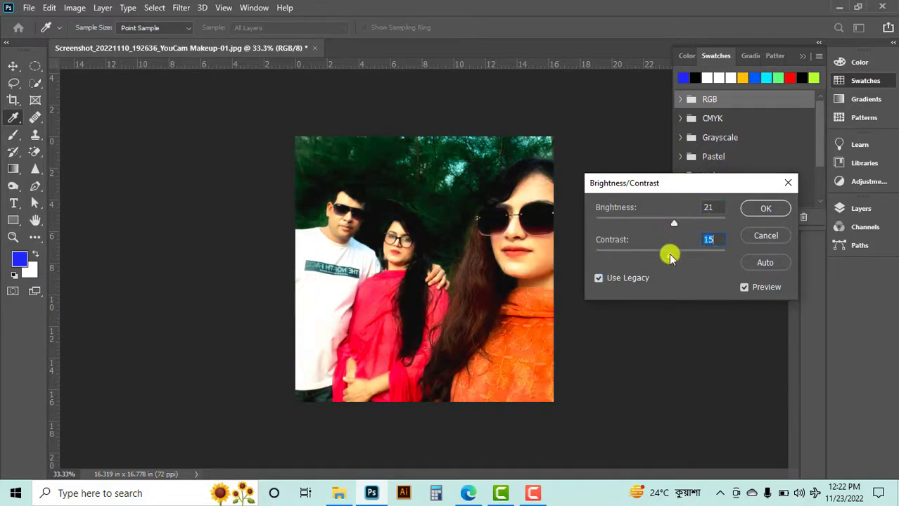
pyautogui.click(765, 208)
pyautogui.press('v')
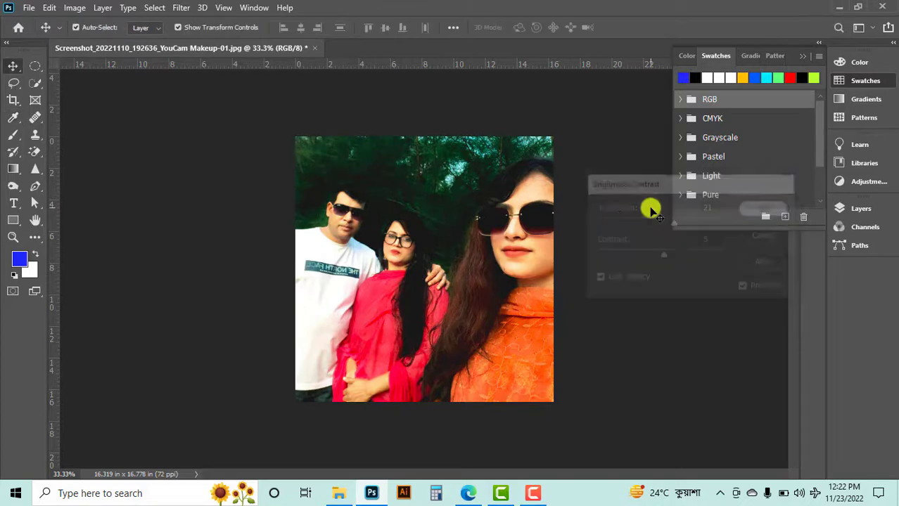
# Save the edited family photo as a progressive JPEG at maximum quality 12
pyautogui.hotkey('ctrl', 's')
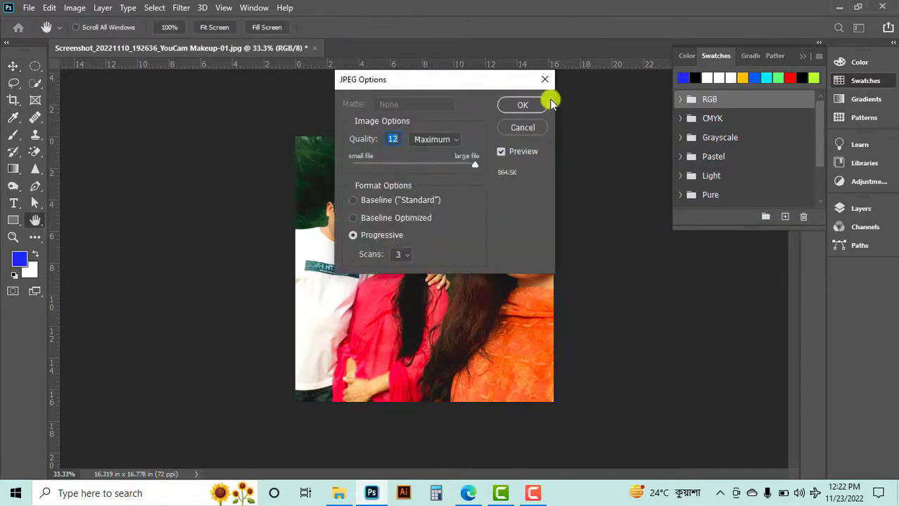
pyautogui.click(528, 104)
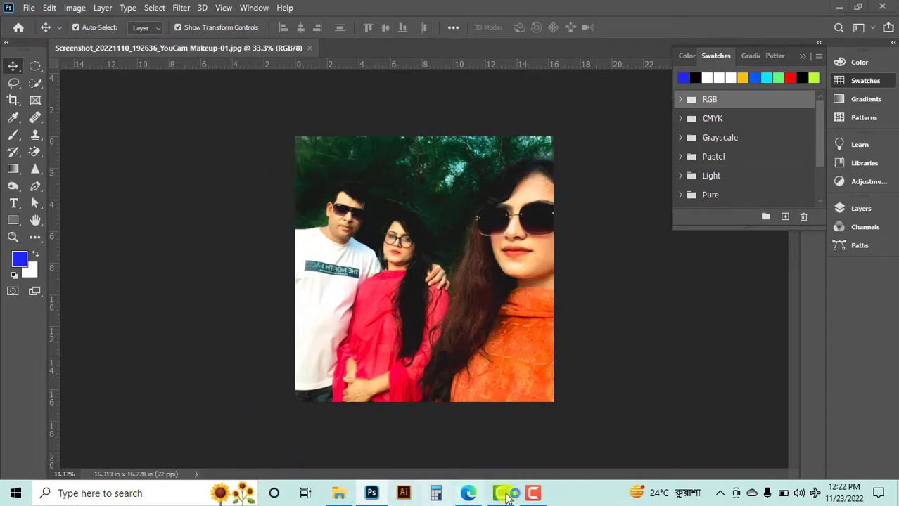
pyautogui.moveTo(532, 493)
pyautogui.click(540, 462)
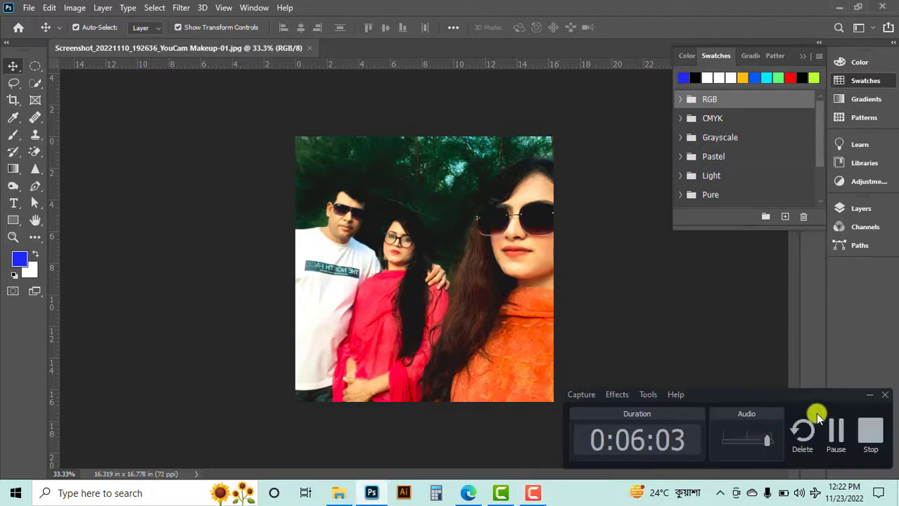
pyautogui.click(836, 430)
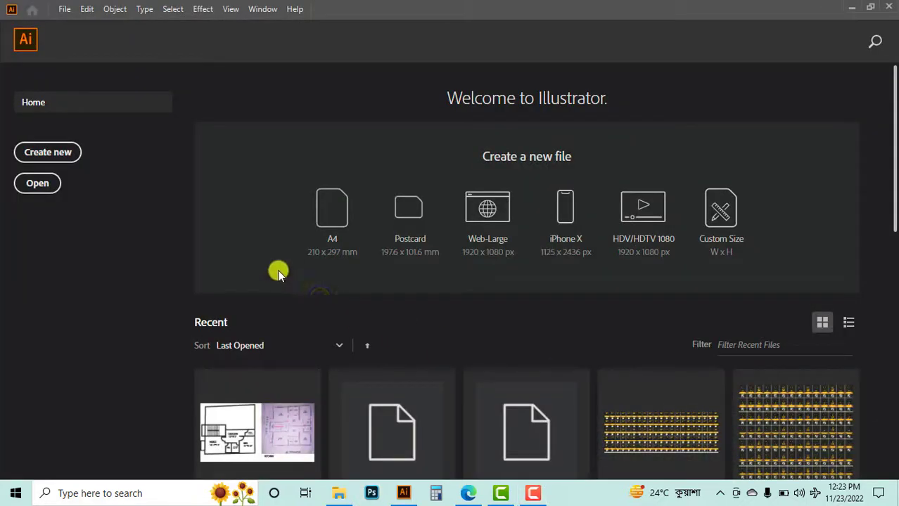
# In Illustrator, start a new A4 portrait document with its units set to inches
pyautogui.click(61, 161)
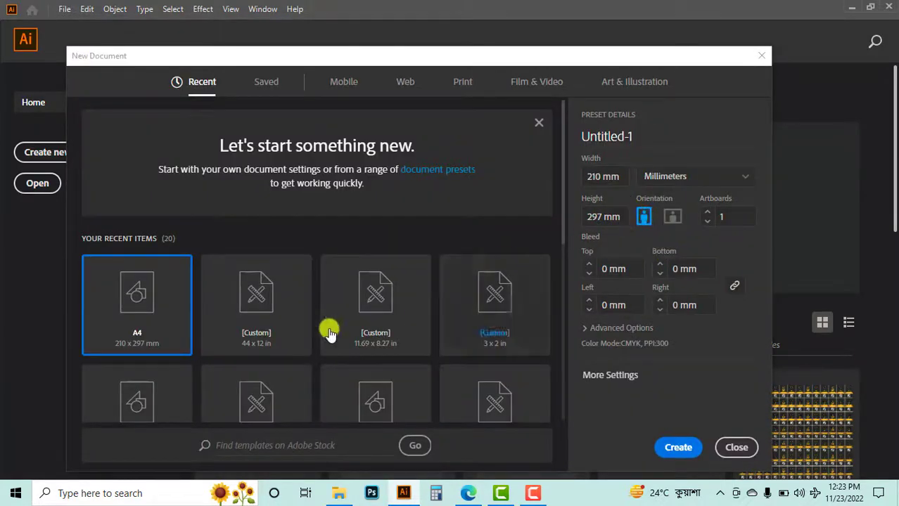
pyautogui.click(692, 177)
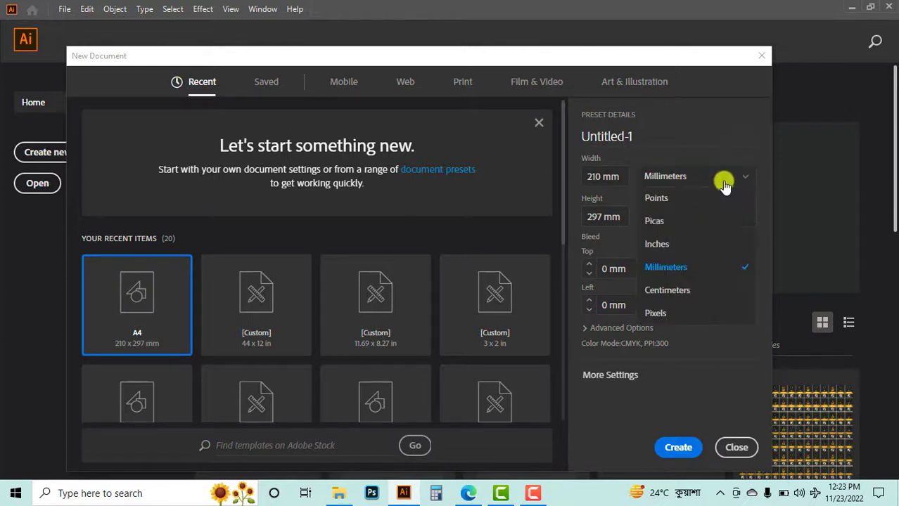
pyautogui.click(691, 242)
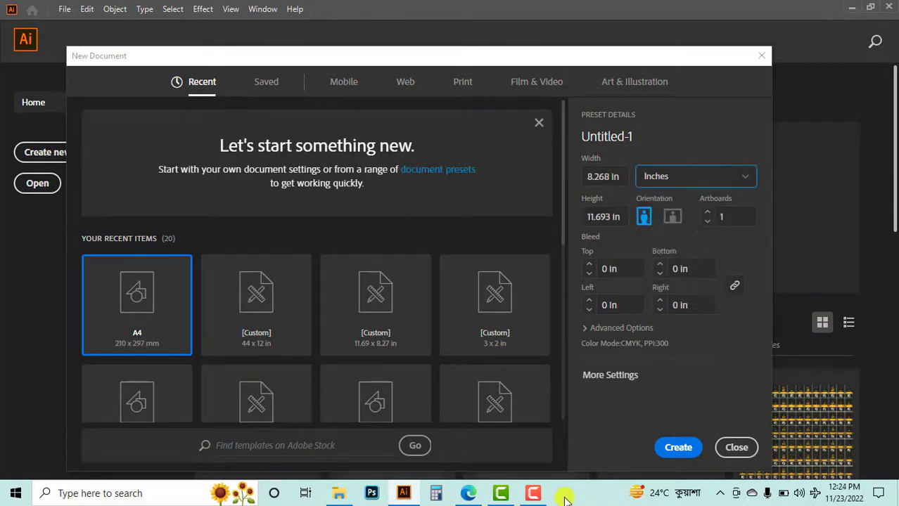
pyautogui.click(532, 493)
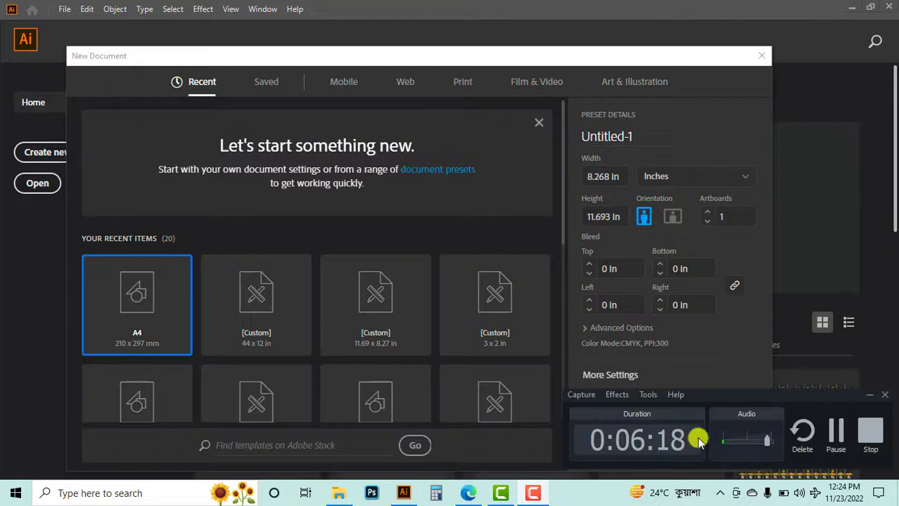
pyautogui.click(836, 436)
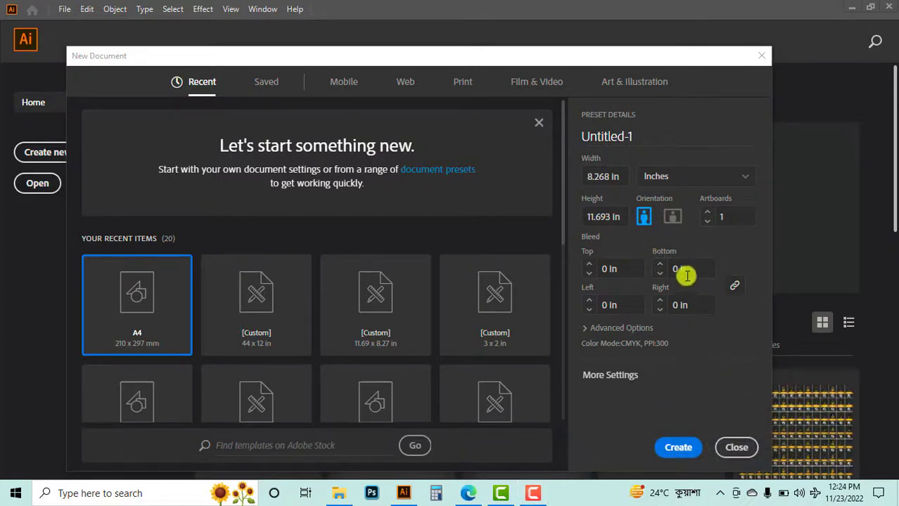
# Set the new document's color mode to RGB Color and create it
pyautogui.click(619, 331)
pyautogui.click(645, 304)
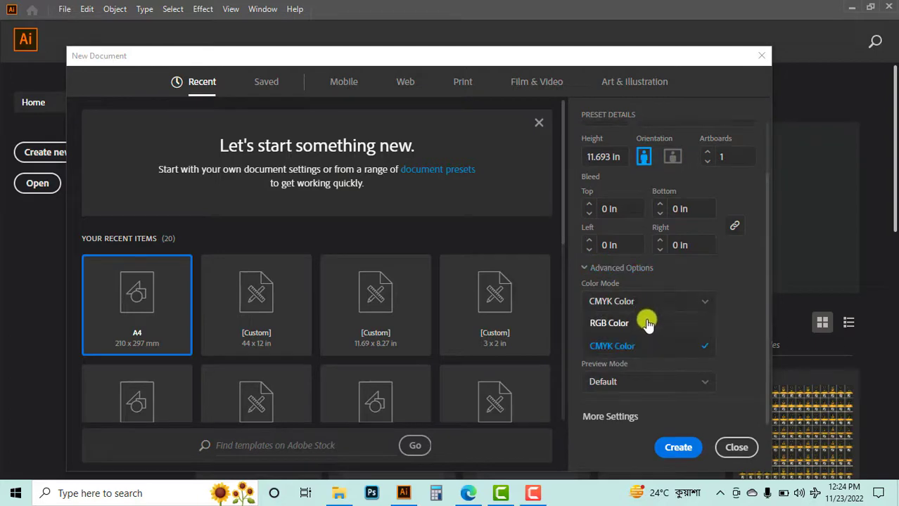
pyautogui.click(646, 321)
pyautogui.click(672, 450)
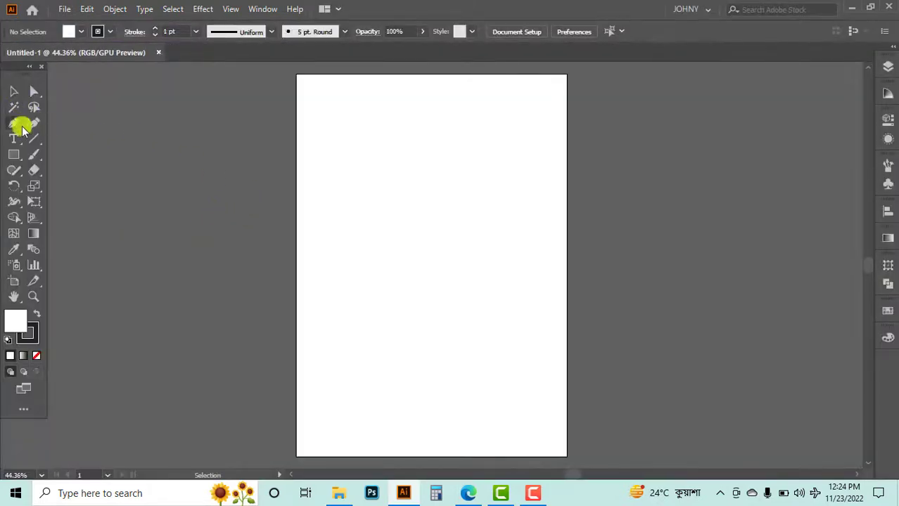
# Draw a rectangle 7 in wide and 3 in high in the upper part of the artboard
pyautogui.click(12, 155)
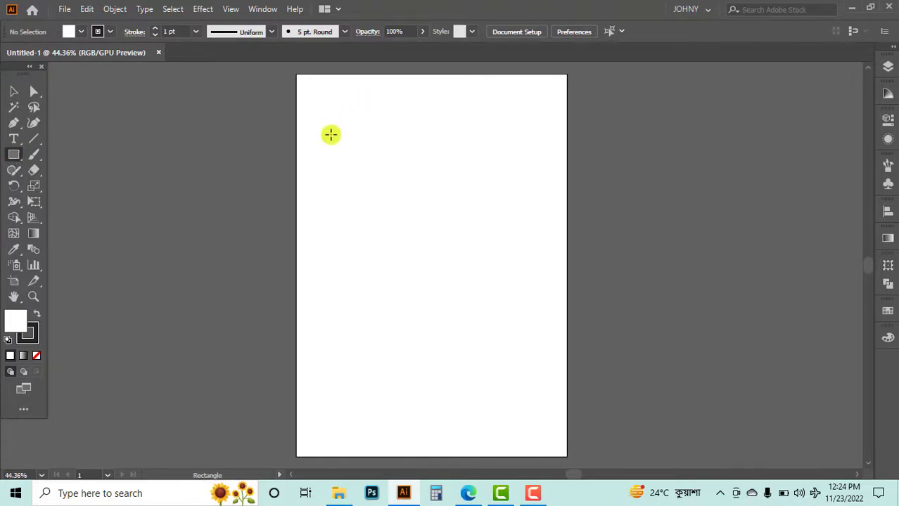
pyautogui.click(331, 134)
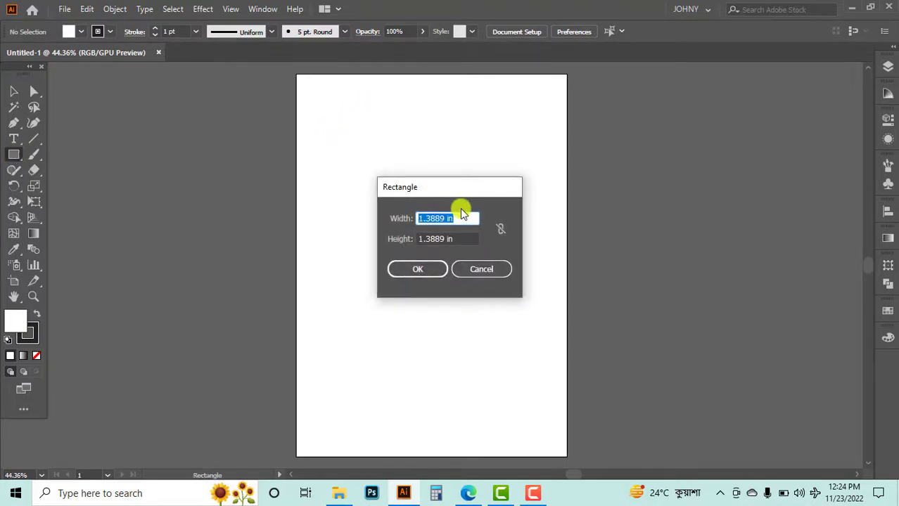
pyautogui.press('Tab')
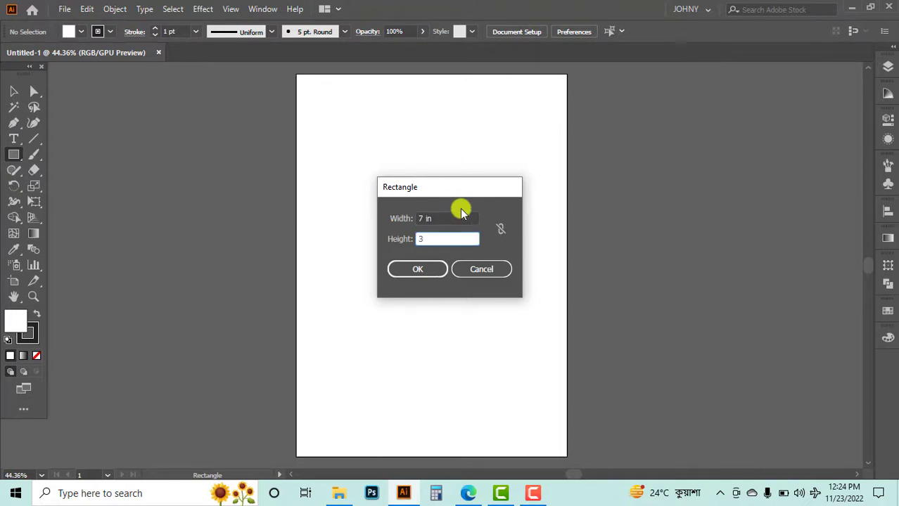
pyautogui.write('3')
pyautogui.press('Return')
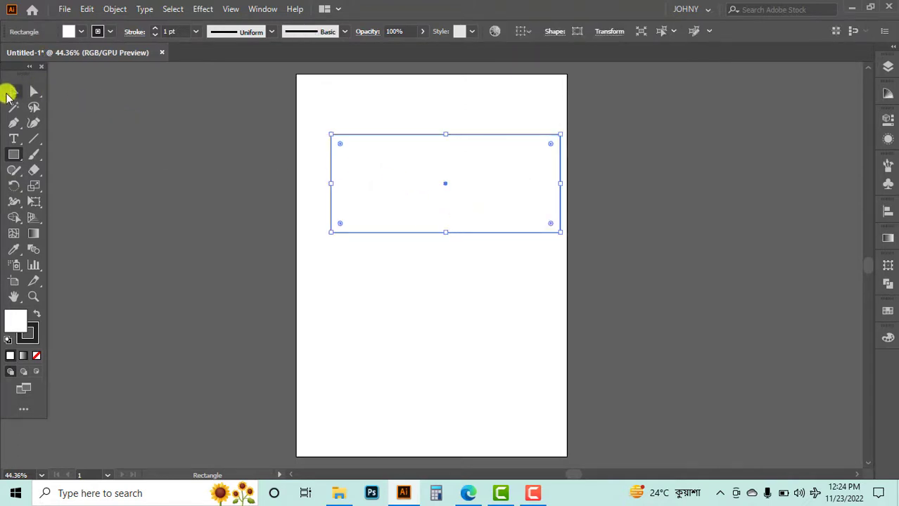
# Move the rectangle slightly up so it is centered horizontally on the artboard, and deselect it
pyautogui.click(12, 91)
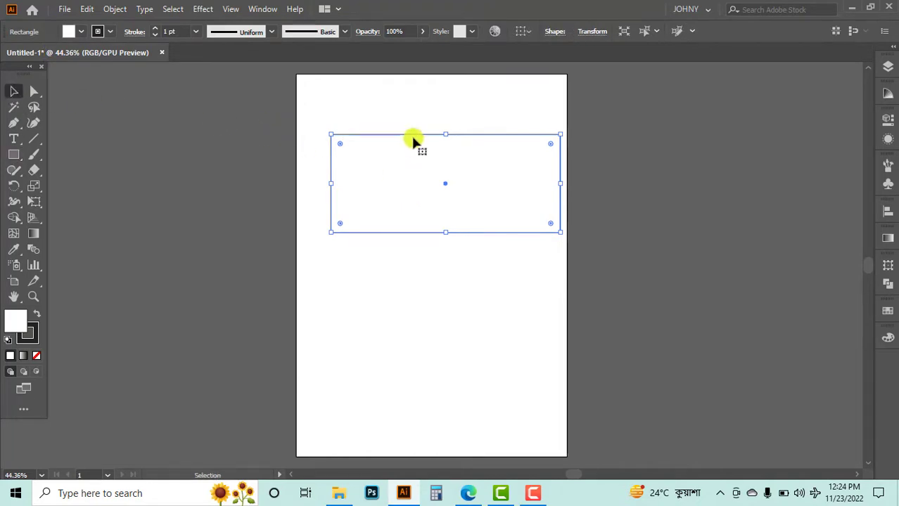
pyautogui.moveTo(412, 140); pyautogui.dragTo(397, 123)
pyautogui.click(246, 156)
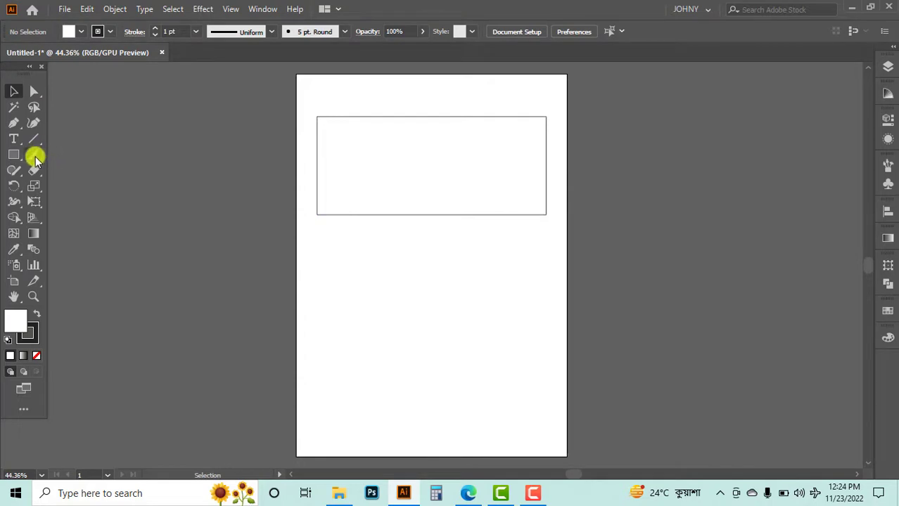
# Show the rulers and set their units to inches
pyautogui.hotkey('ctrl', 'r')
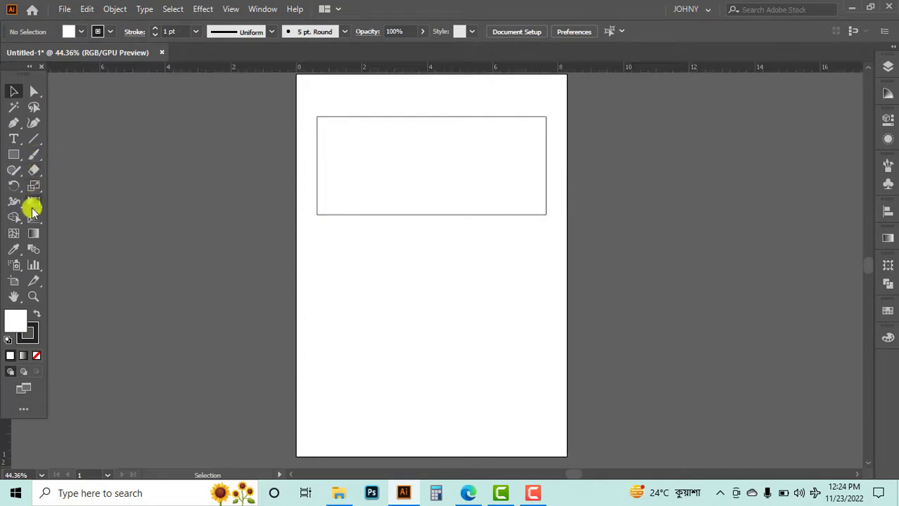
pyautogui.rightClick(188, 69)
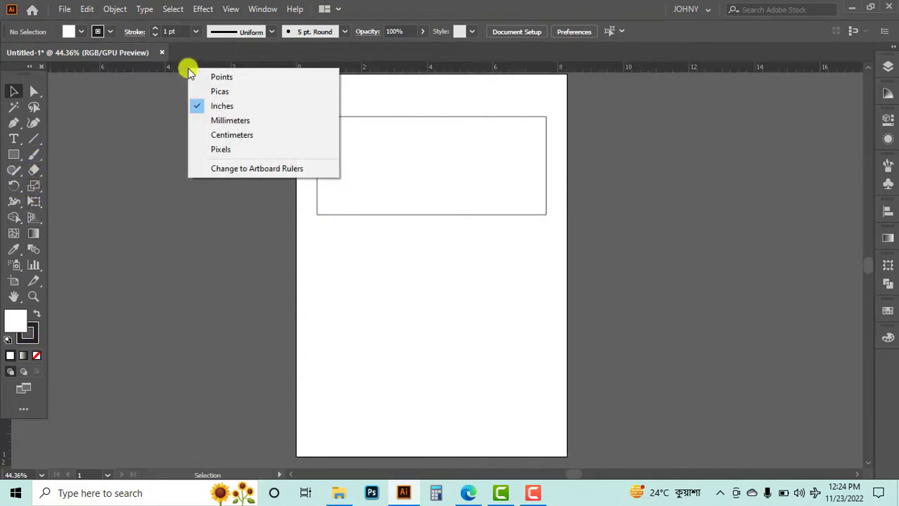
pyautogui.rightClick(451, 69)
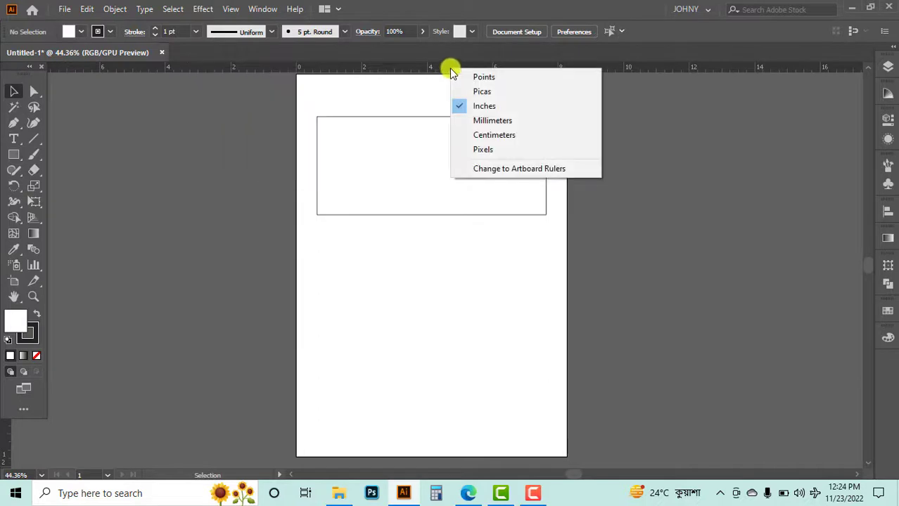
pyautogui.click(498, 106)
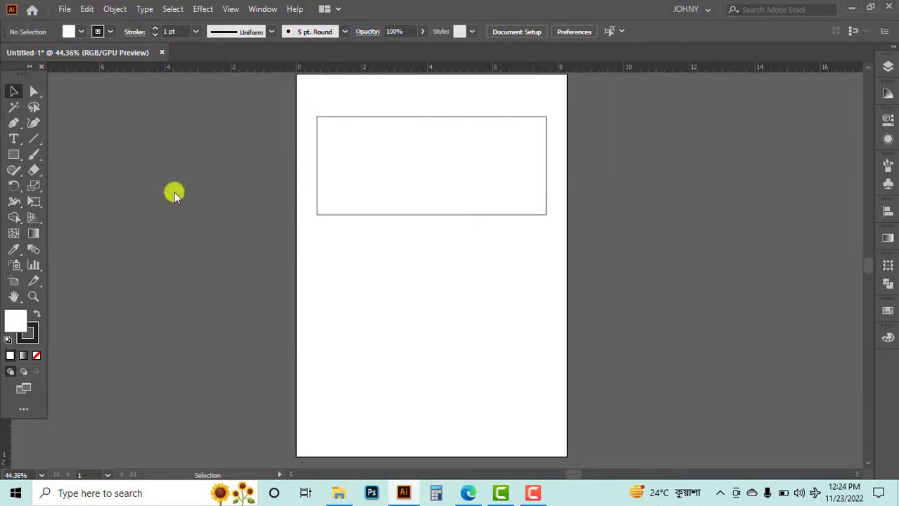
pyautogui.click(416, 212)
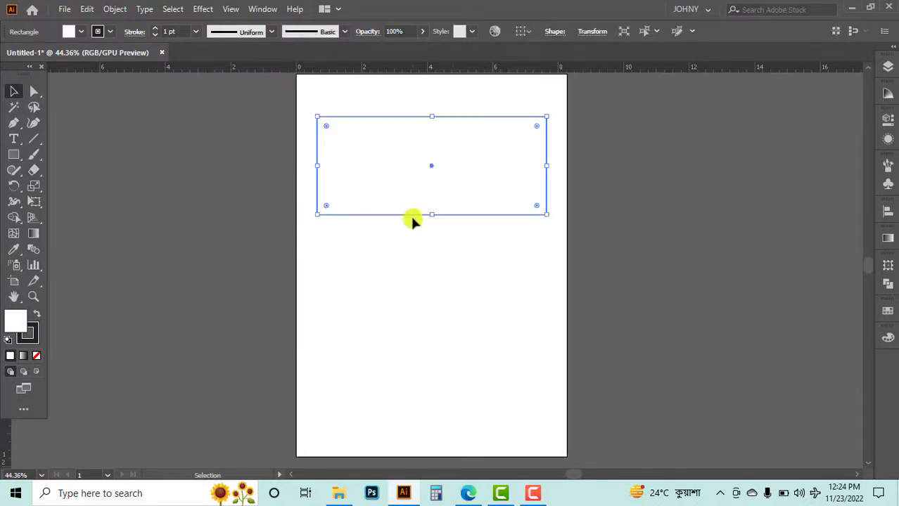
pyautogui.scroll(2, 411, 197)
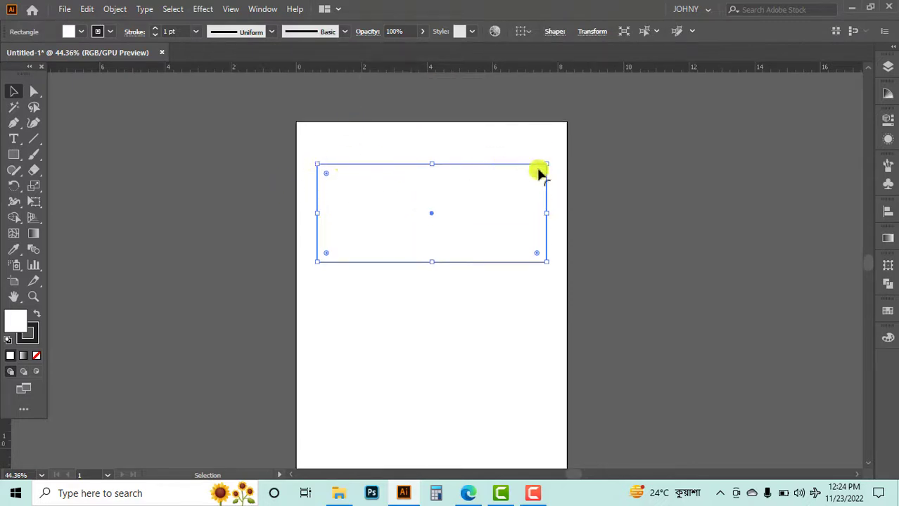
pyautogui.click(268, 161)
pyautogui.hotkey('ctrl', 'a')
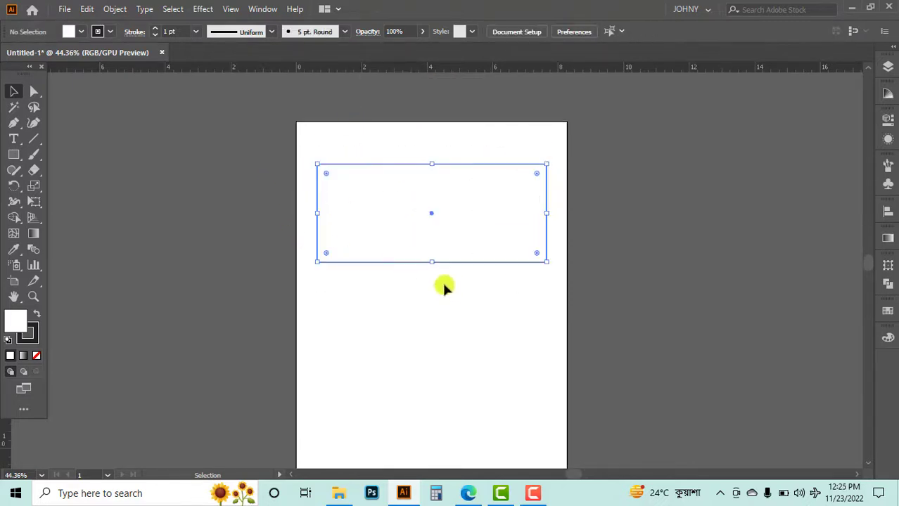
pyautogui.click(268, 189)
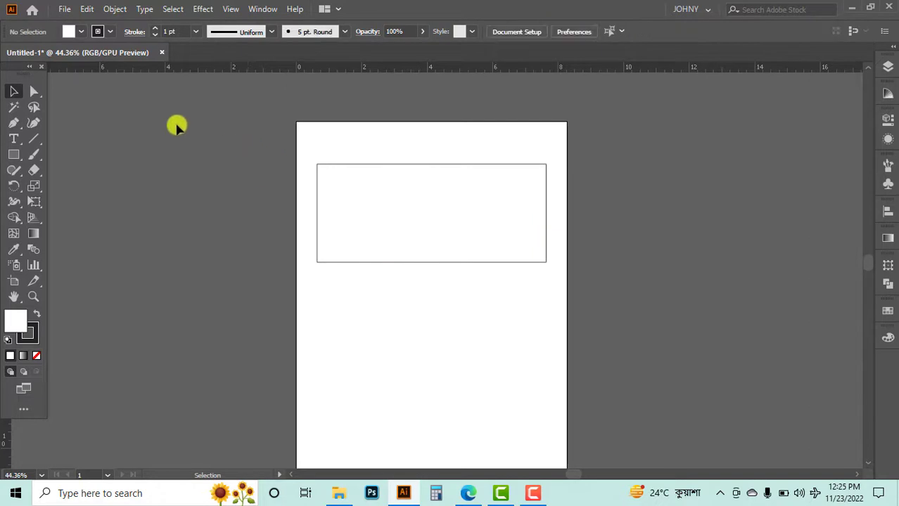
pyautogui.click(403, 211)
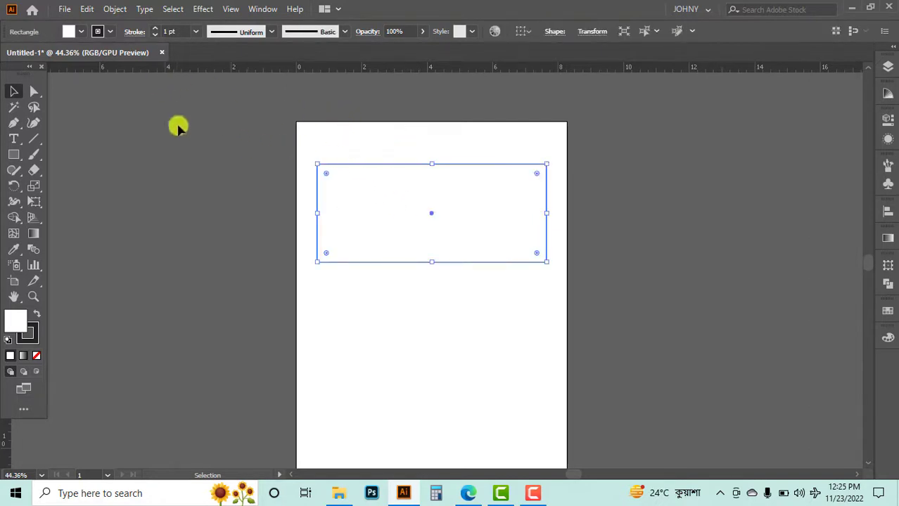
# Place all three photos from the attachments (5) folder in Downloads beside the artboard
pyautogui.click(64, 9)
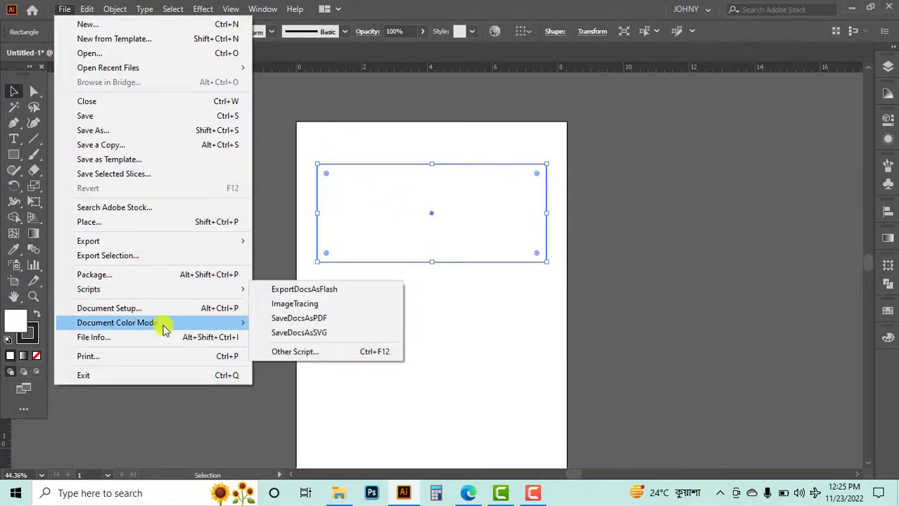
pyautogui.click(146, 224)
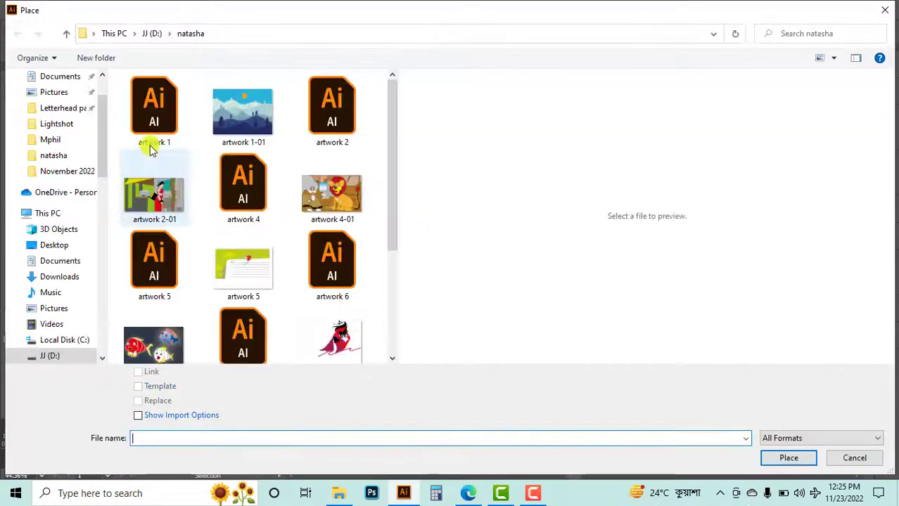
pyautogui.scroll(3, 59, 140)
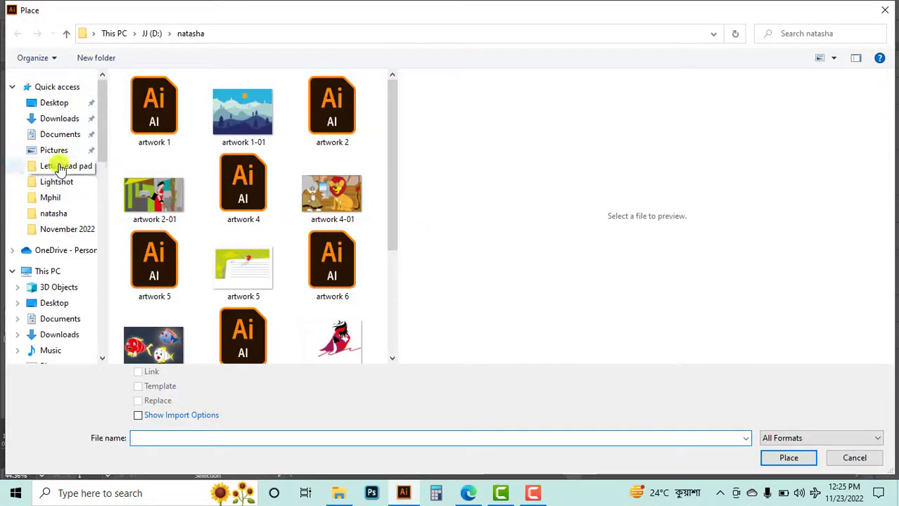
pyautogui.click(70, 119)
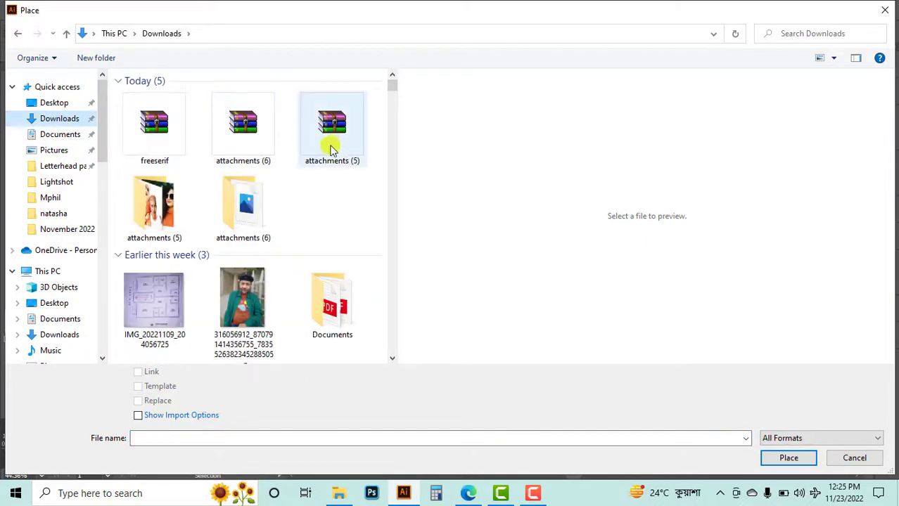
pyautogui.doubleClick(178, 192)
pyautogui.moveTo(365, 197); pyautogui.dragTo(113, 74)
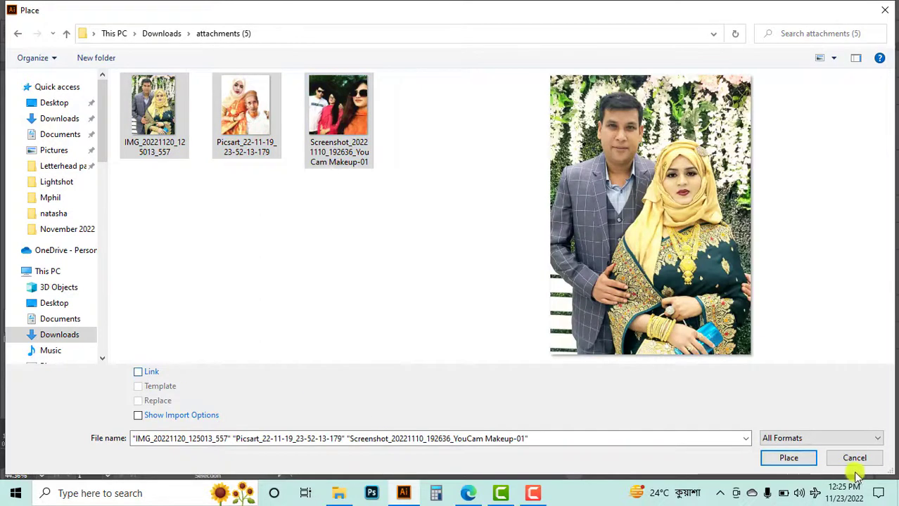
pyautogui.click(789, 458)
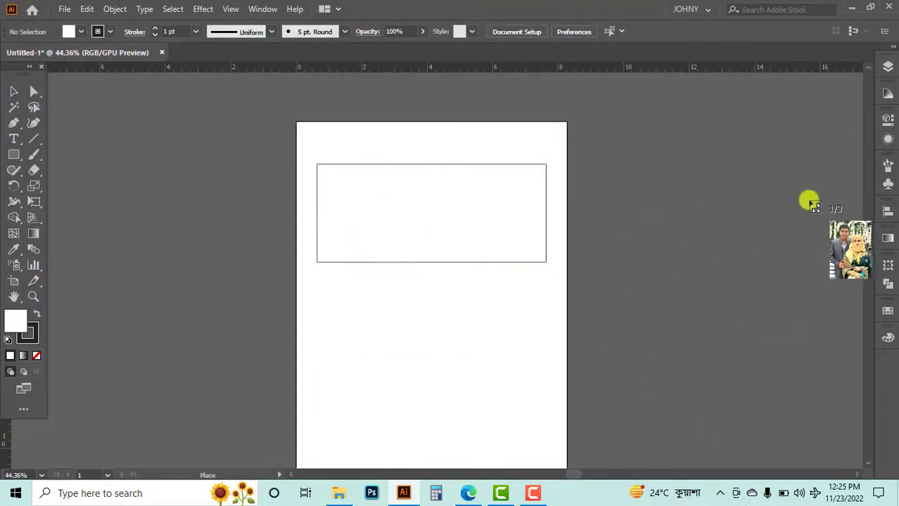
pyautogui.click(680, 201)
pyautogui.scroll(-5, 664, 225)
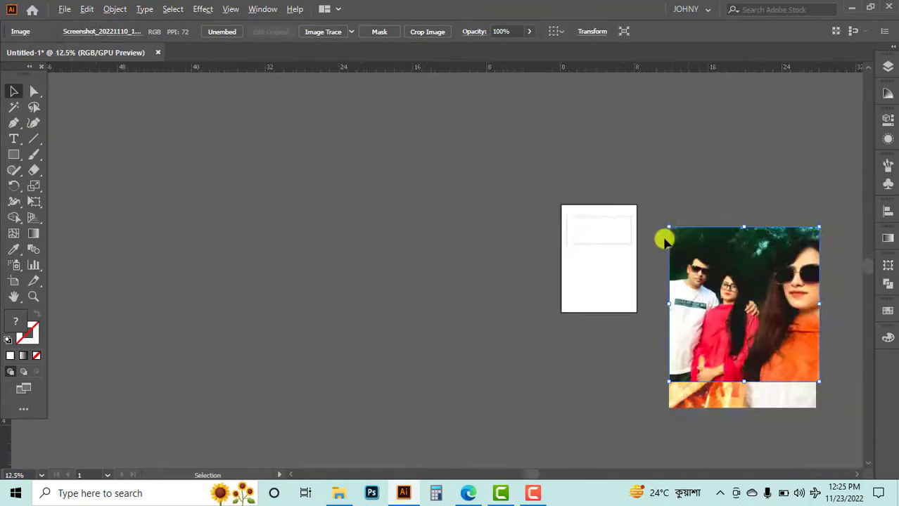
# Scale the placed photos down together and bring them onto the artboard below the rectangle
pyautogui.moveTo(815, 401); pyautogui.dragTo(782, 360)
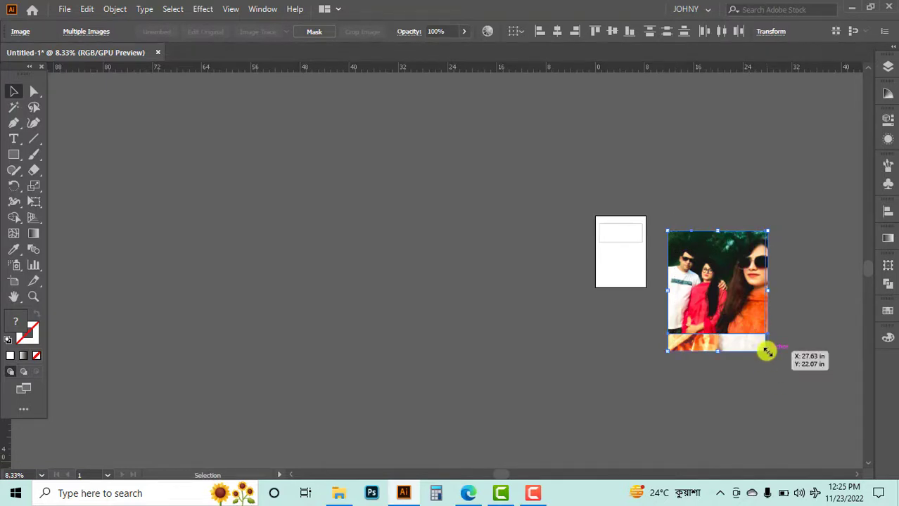
pyautogui.moveTo(767, 352); pyautogui.dragTo(629, 254)
pyautogui.scroll(5, 635, 239)
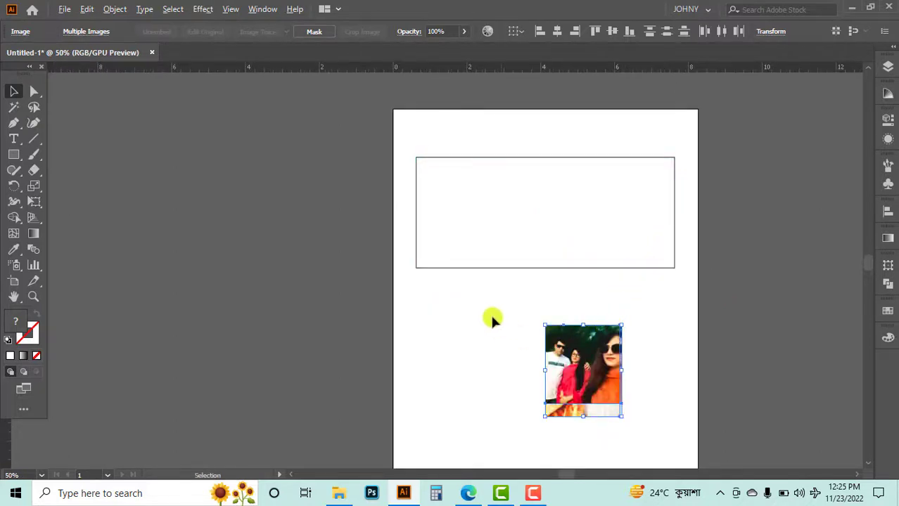
pyautogui.scroll(2, 501, 329)
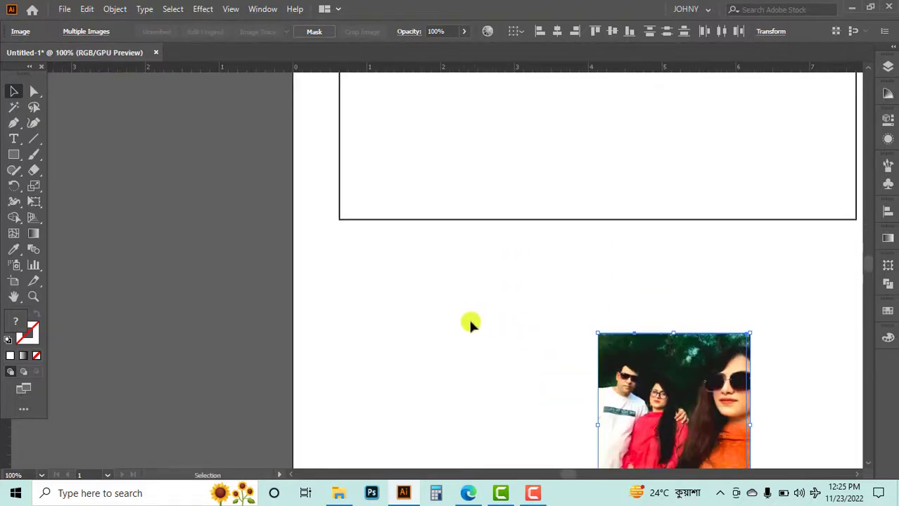
pyautogui.scroll(-1, 472, 317)
# Fit the sunglasses group photo into the rectangle's upper-left corner at nearly full height, moving the spare copy off the artboard
pyautogui.click(471, 323)
pyautogui.moveTo(599, 389); pyautogui.dragTo(426, 165)
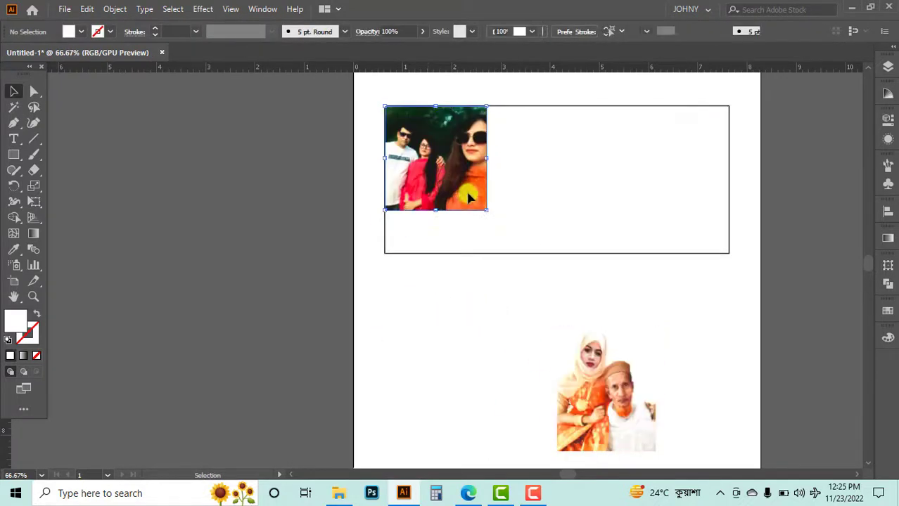
pyautogui.moveTo(487, 211); pyautogui.dragTo(506, 264)
pyautogui.moveTo(438, 132); pyautogui.dragTo(265, 119)
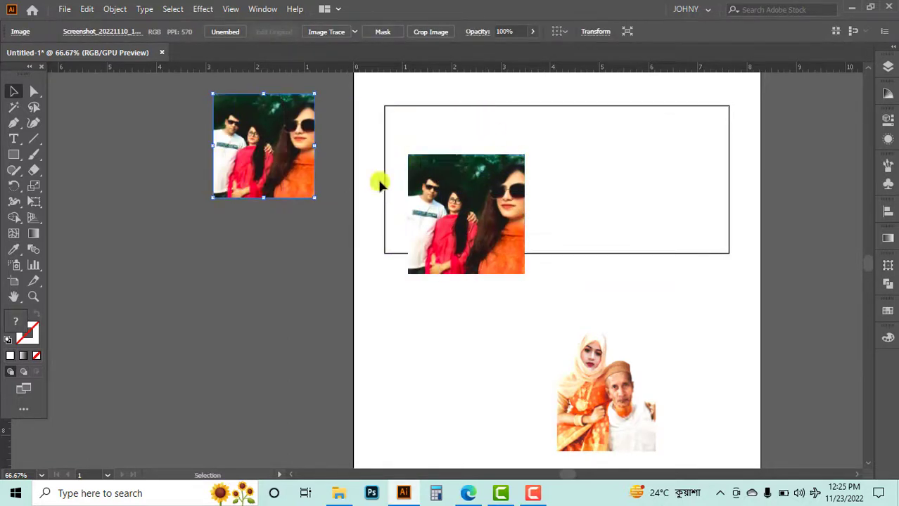
pyautogui.moveTo(454, 181); pyautogui.dragTo(429, 145)
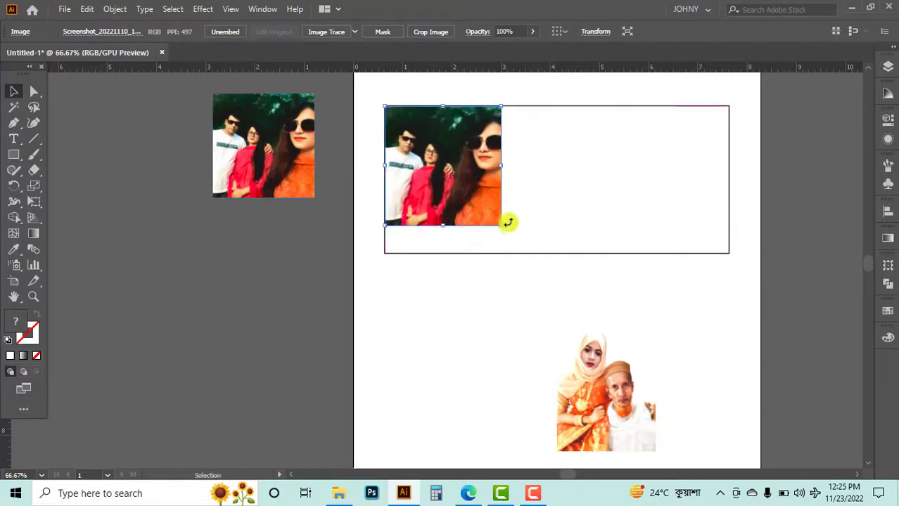
pyautogui.moveTo(504, 226); pyautogui.dragTo(519, 246)
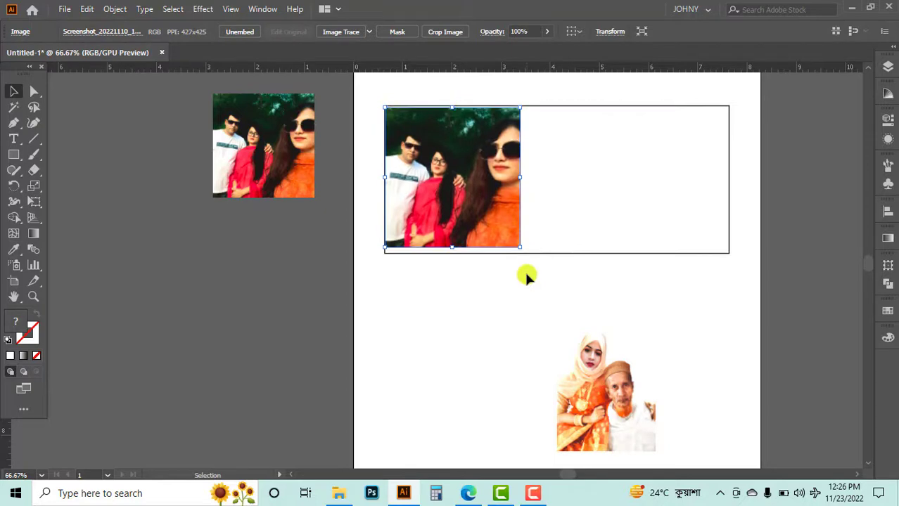
# Move the Picsart photo beside the first one in the rectangle, enlarge it to nearly full height and widen it slightly
pyautogui.moveTo(603, 367); pyautogui.dragTo(567, 142)
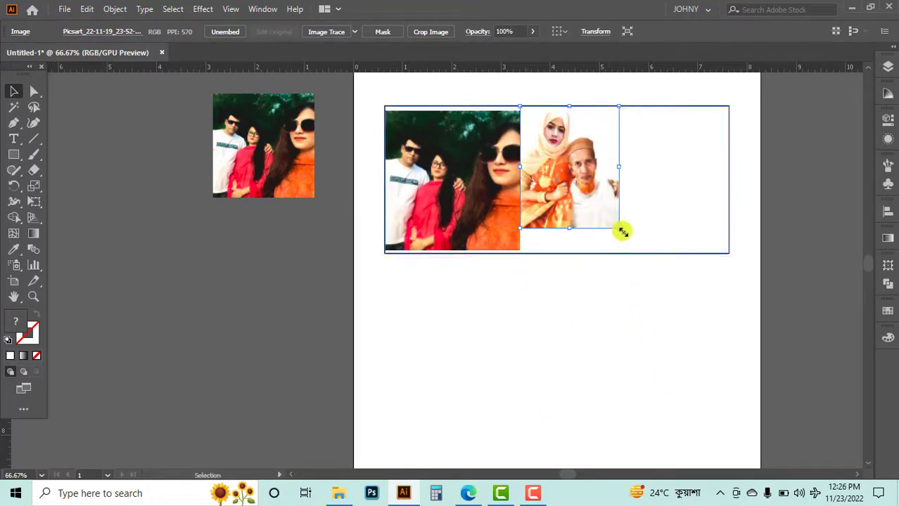
pyautogui.moveTo(622, 231); pyautogui.dragTo(625, 258)
pyautogui.click(663, 311)
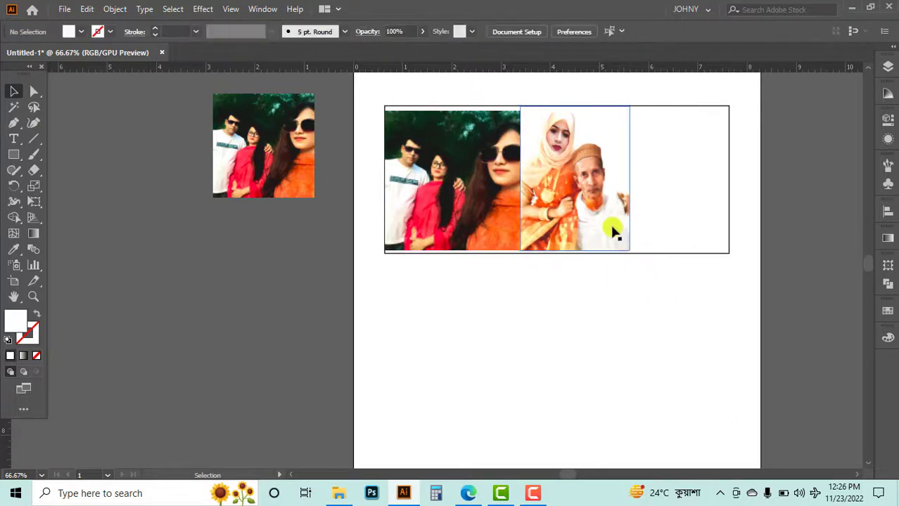
pyautogui.moveTo(630, 179); pyautogui.dragTo(638, 178)
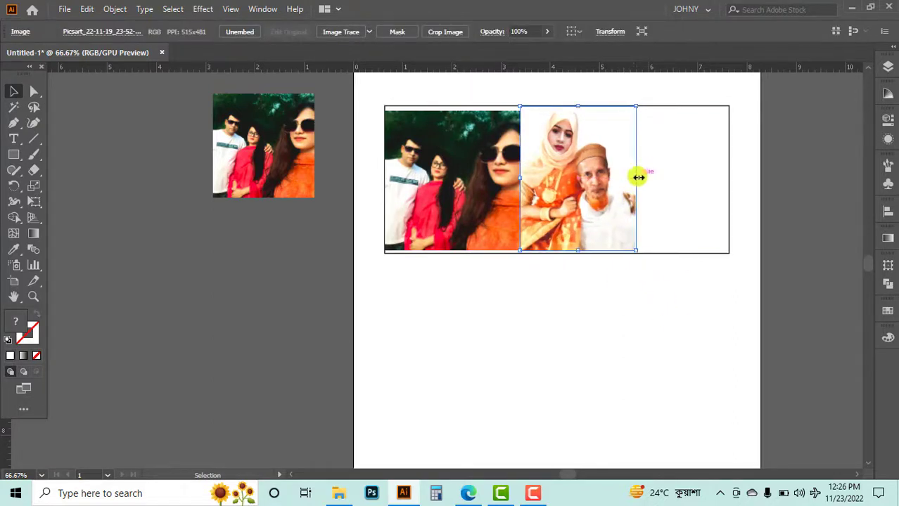
pyautogui.click(603, 262)
# Look over the canvas around the artboard for the missing third photo
pyautogui.scroll(-5, 605, 302)
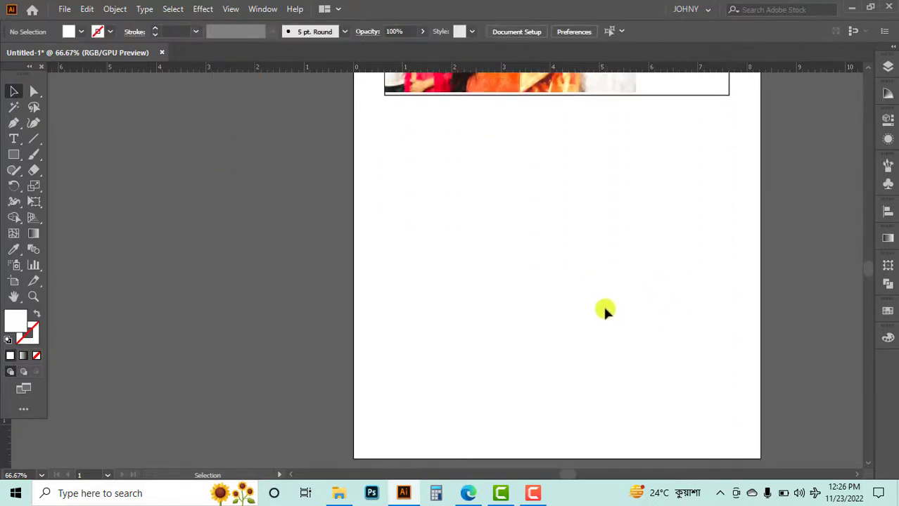
pyautogui.scroll(-4, 591, 289)
pyautogui.scroll(3, 478, 262)
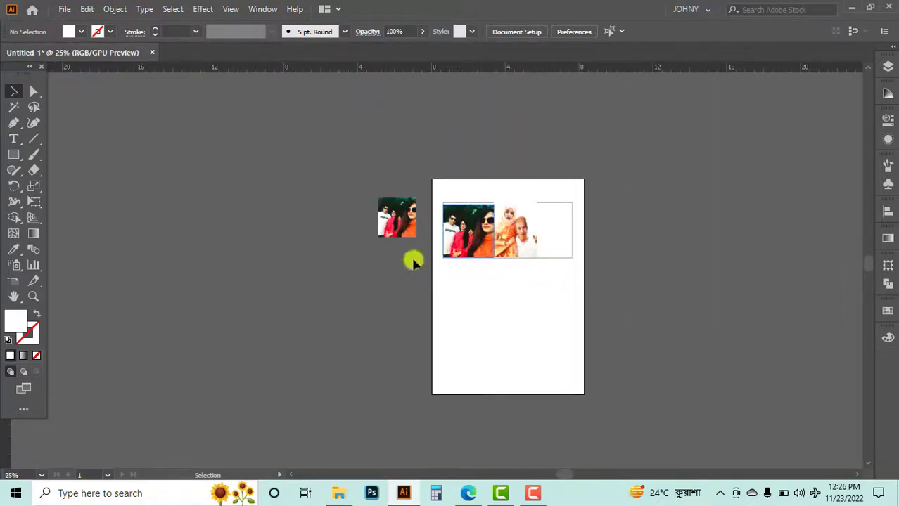
pyautogui.hotkey('ctrl', 'z')
pyautogui.scroll(-1, 586, 274)
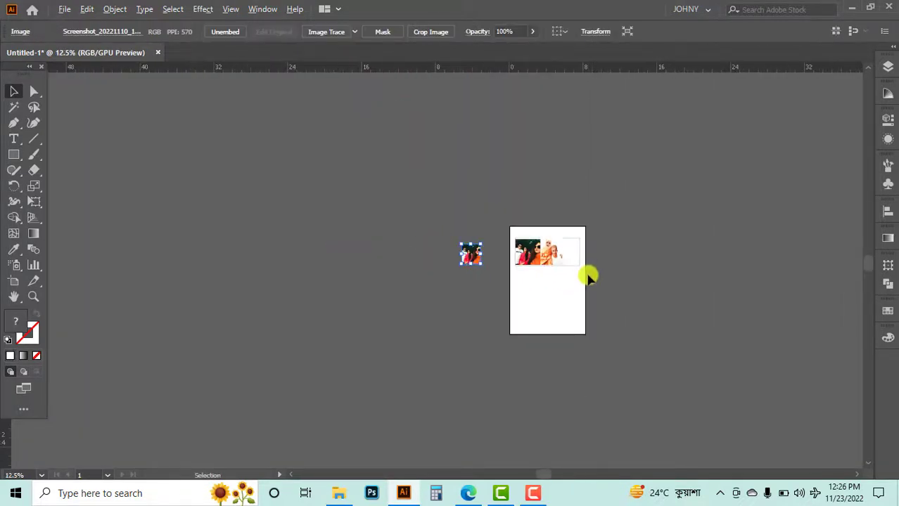
pyautogui.scroll(-2, 585, 281)
pyautogui.scroll(1, 576, 283)
pyautogui.scroll(3, 321, 299)
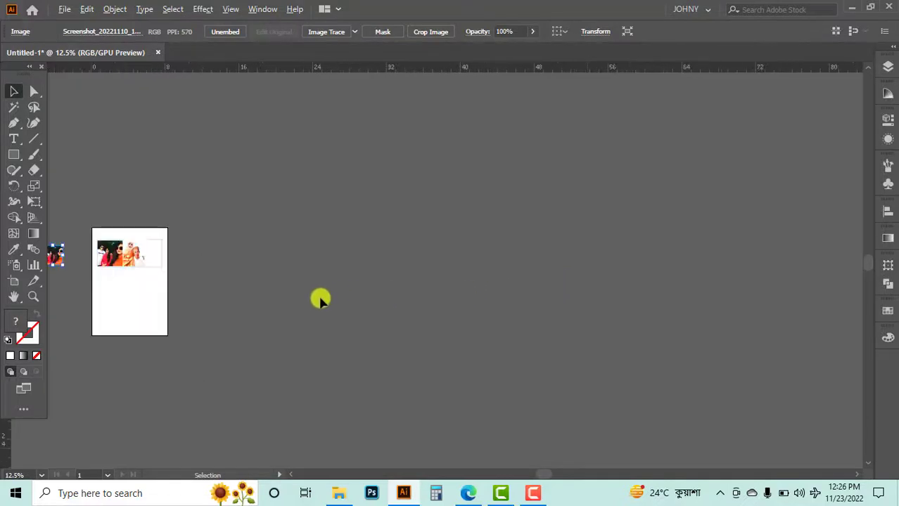
pyautogui.hscroll(-10, 297, 294)
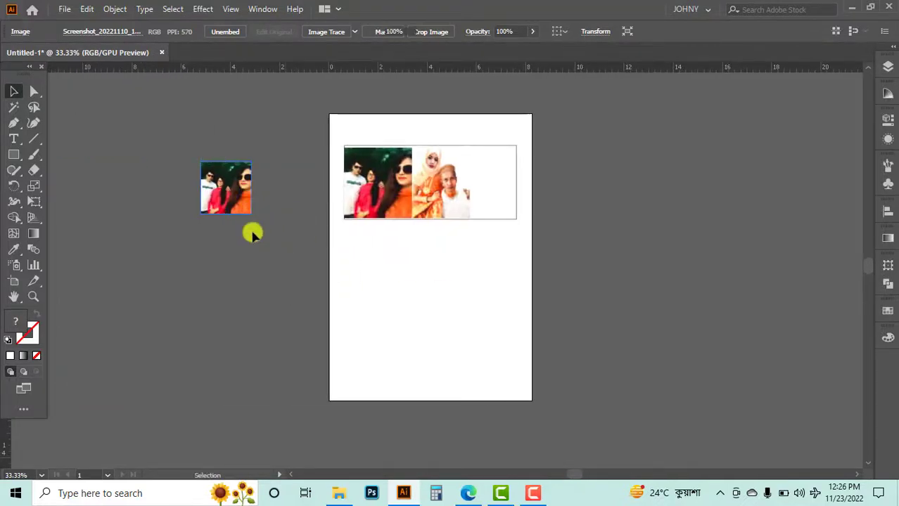
# Remove the spare copy of the sunglasses photo beside the artboard and clear the selection
pyautogui.moveTo(225, 204); pyautogui.dragTo(301, 223)
pyautogui.hotkey('ctrl', 'z')
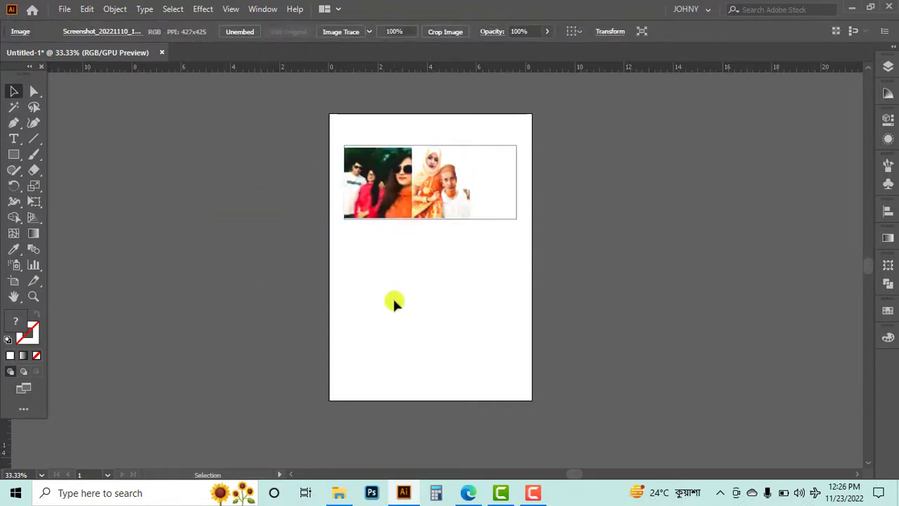
pyautogui.hotkey('ctrl', 'shift', 'a')
# Place the photo IMG_20221120_125013_557 from the attachments (5) folder beside the artboard
pyautogui.hotkey('ctrl', 'shift', 'p')
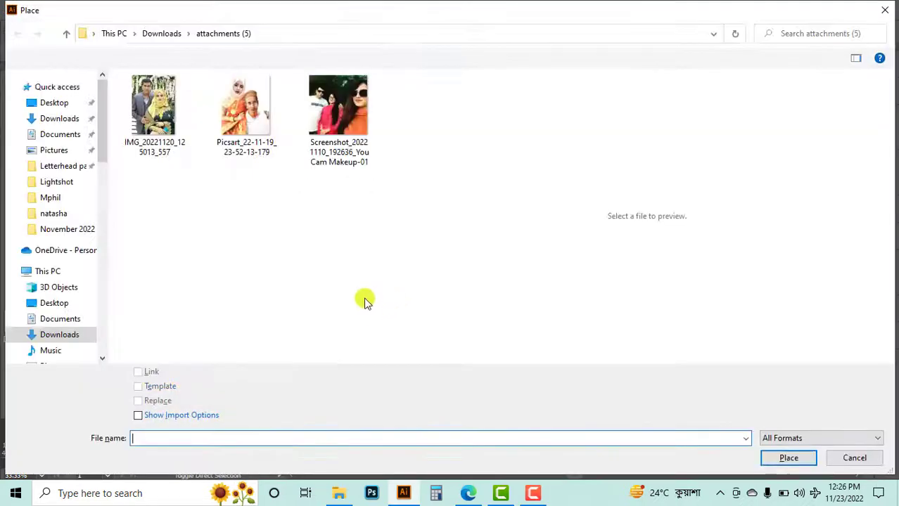
pyautogui.click(146, 127)
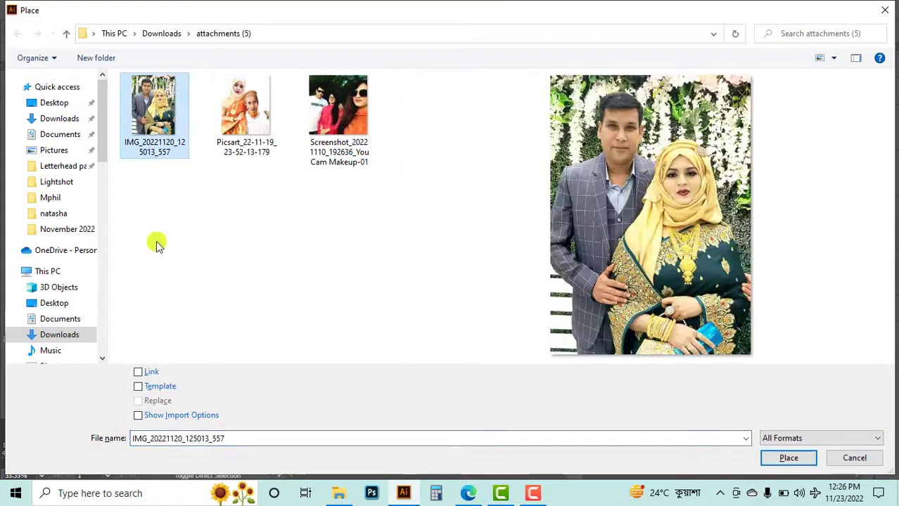
pyautogui.doubleClick(136, 156)
pyautogui.click(544, 141)
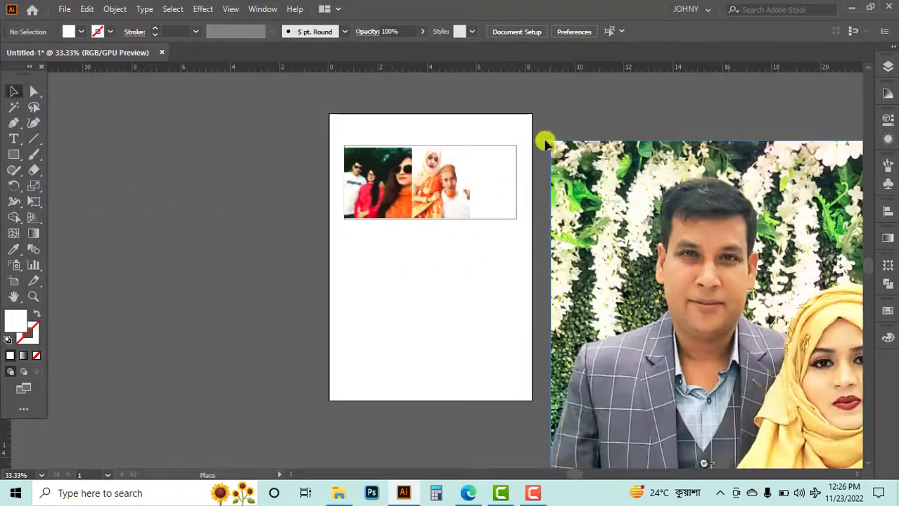
# Scale the newly placed couple photo down and move it into the rectangle's upper-right corner
pyautogui.moveTo(555, 142); pyautogui.dragTo(704, 356)
pyautogui.moveTo(773, 401); pyautogui.dragTo(460, 265)
pyautogui.moveTo(392, 220); pyautogui.dragTo(445, 275)
pyautogui.hotkey('ctrl', '+')
pyautogui.hotkey('ctrl', '+')
pyautogui.hotkey('ctrl', '+')
pyautogui.hotkey('ctrl', '+')
pyautogui.moveTo(460, 346); pyautogui.dragTo(522, 204)
# Enlarge the couple photo down and to the left until it meets the middle photo's edge
pyautogui.hotkey('ctrl', '-')
pyautogui.hotkey('ctrl', '-')
pyautogui.hotkey('ctrl', '-')
pyautogui.scroll(2, 467, 190)
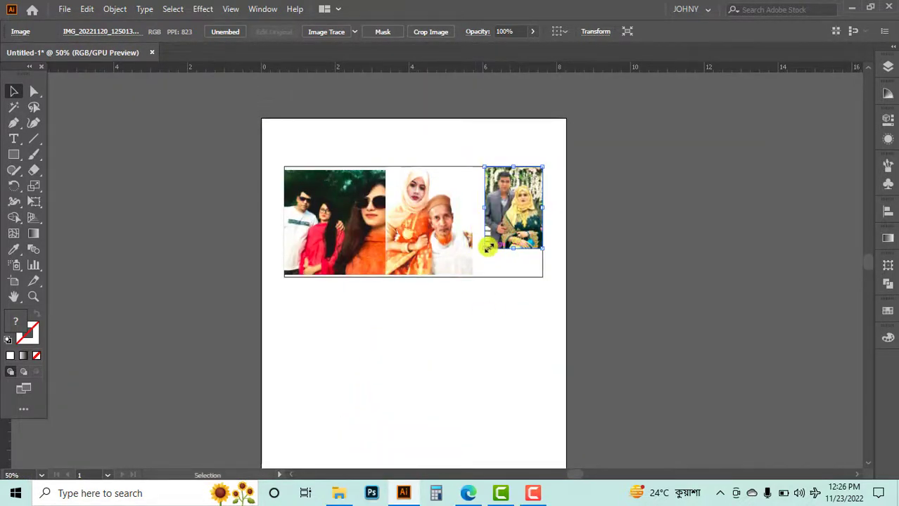
pyautogui.moveTo(487, 248); pyautogui.dragTo(472, 275)
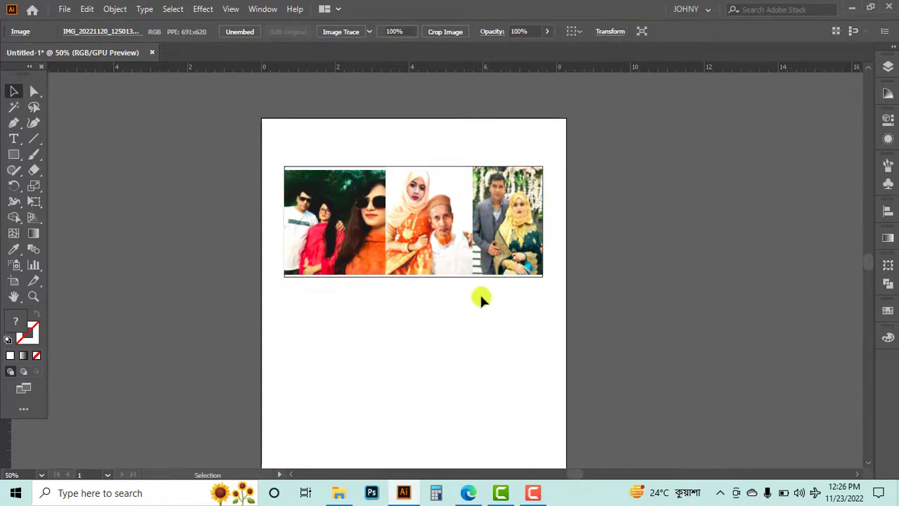
pyautogui.click(481, 299)
# Stretch the couple photo to the rectangle's bottom edge, slightly overlapping the middle photo
pyautogui.scroll(3, 416, 234)
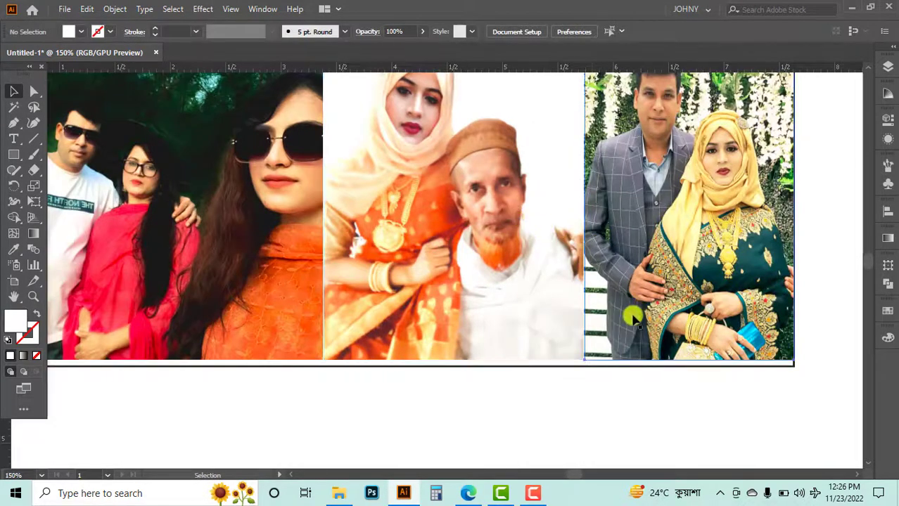
pyautogui.click(594, 358)
pyautogui.moveTo(594, 357); pyautogui.dragTo(567, 366)
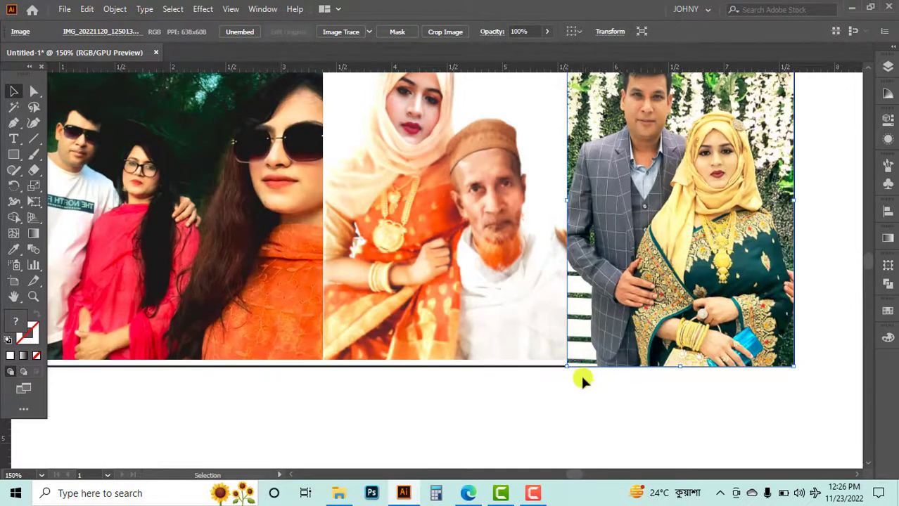
pyautogui.scroll(-2, 580, 372)
pyautogui.click(576, 313)
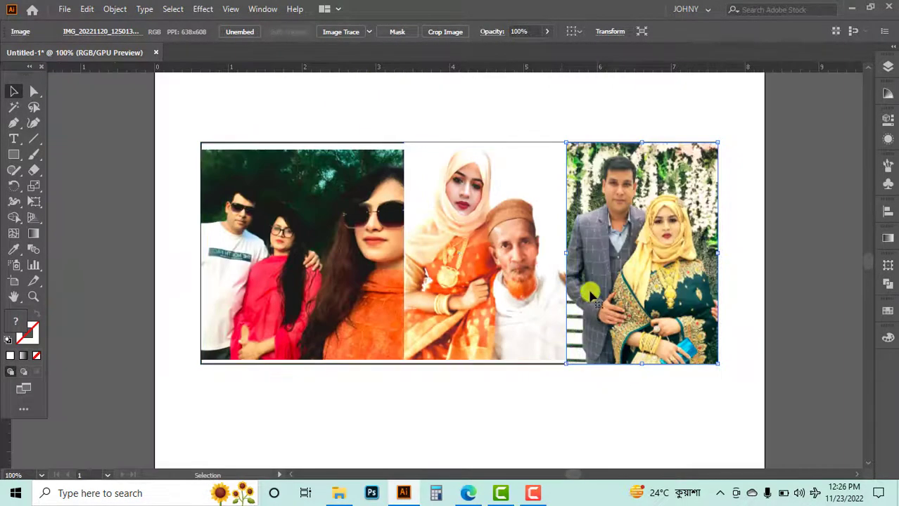
pyautogui.click(450, 130)
# Stretch the sunglasses photo to the rectangle's top and bottom edges, keeping its right edge against the middle photo
pyautogui.click(363, 157)
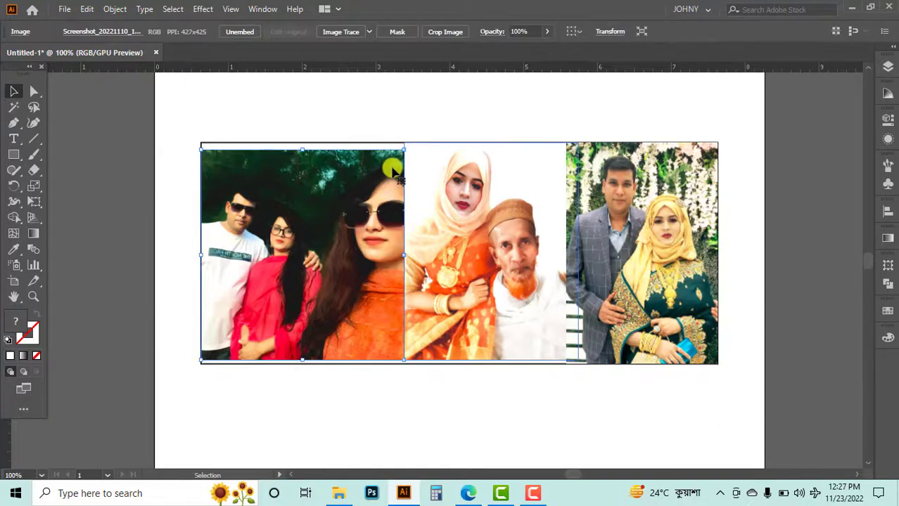
pyautogui.moveTo(402, 145); pyautogui.dragTo(401, 143)
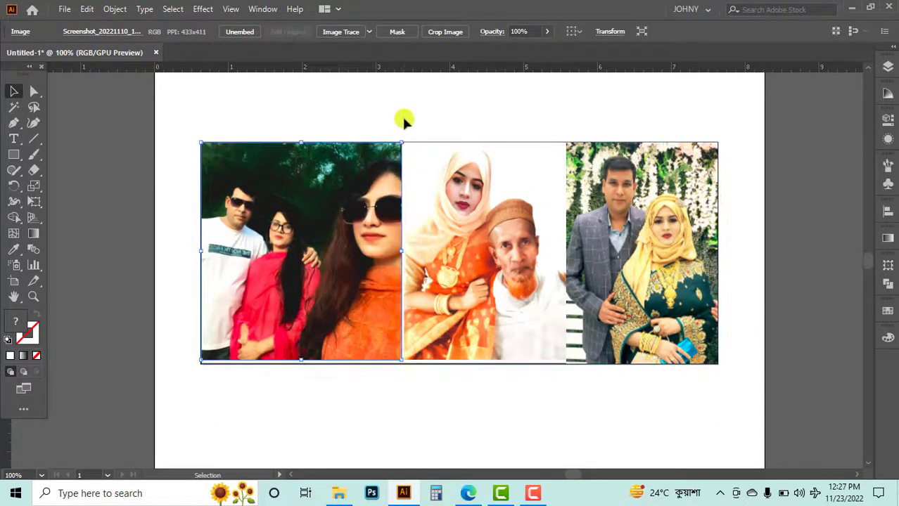
pyautogui.hotkey('ctrl', 'shift', 'a')
pyautogui.click(391, 359)
pyautogui.moveTo(401, 360); pyautogui.dragTo(404, 364)
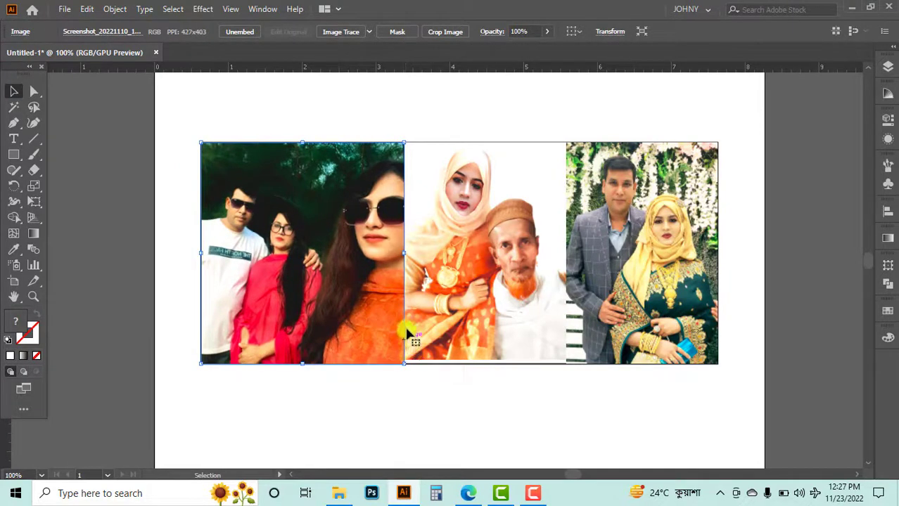
# Shrink the middle photo clear of its neighbours and move it up near the rectangle's top edge
pyautogui.click(509, 345)
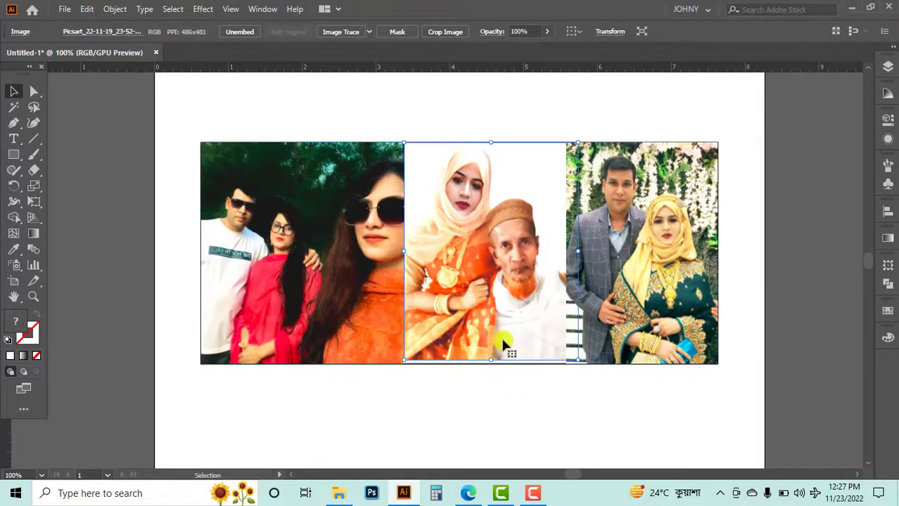
pyautogui.moveTo(578, 360); pyautogui.dragTo(554, 331)
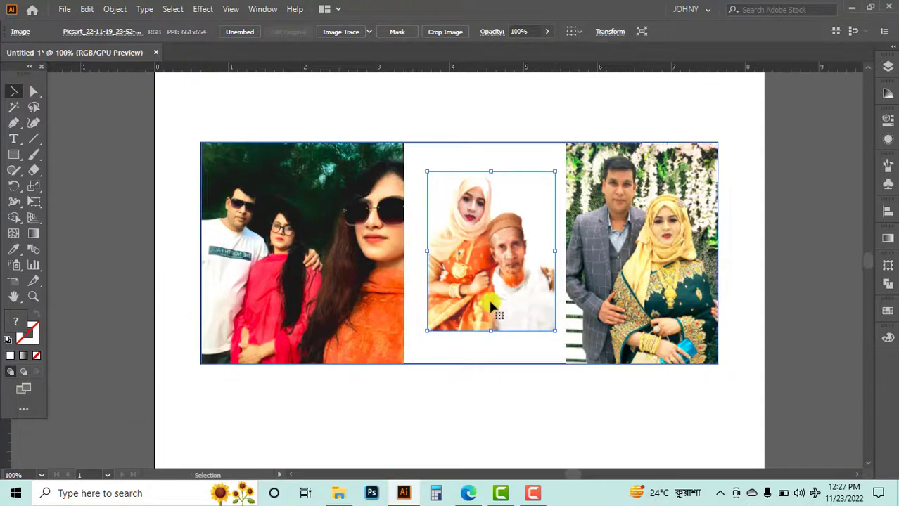
pyautogui.moveTo(491, 301); pyautogui.dragTo(483, 273)
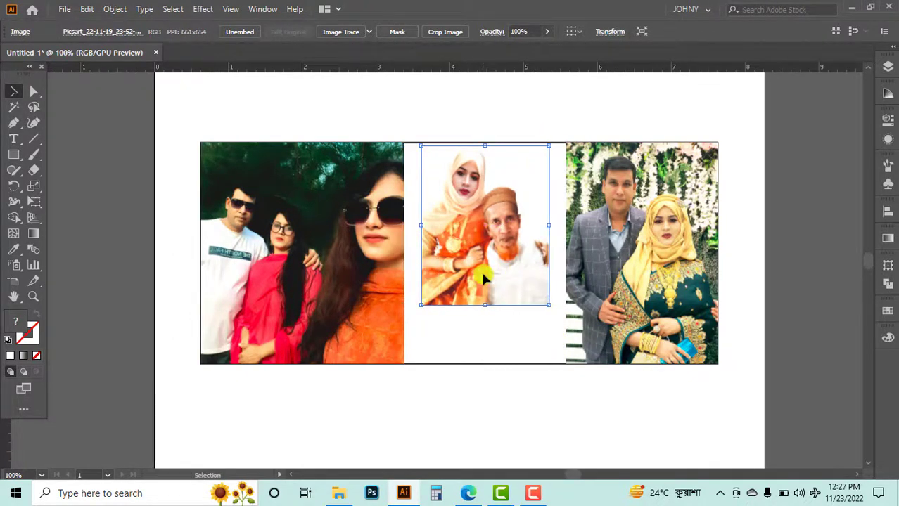
# Shrink the sunglasses photo in the rectangle's upper-left corner and shift the middle photo left along the top edge
pyautogui.click(373, 214)
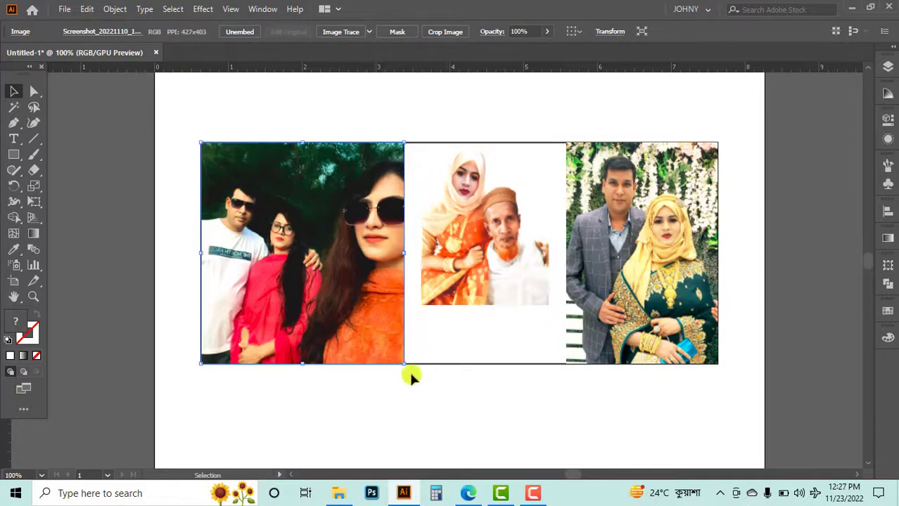
pyautogui.moveTo(406, 363); pyautogui.dragTo(381, 339)
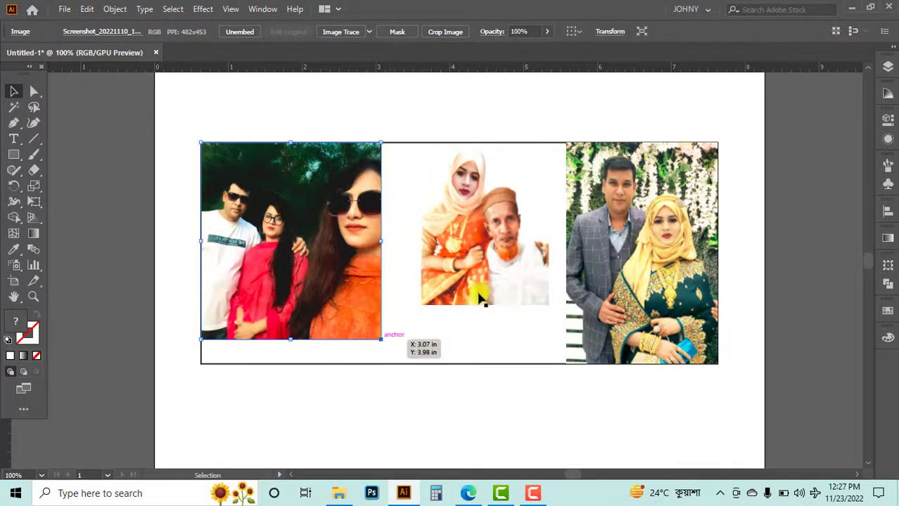
pyautogui.moveTo(480, 299); pyautogui.dragTo(447, 286)
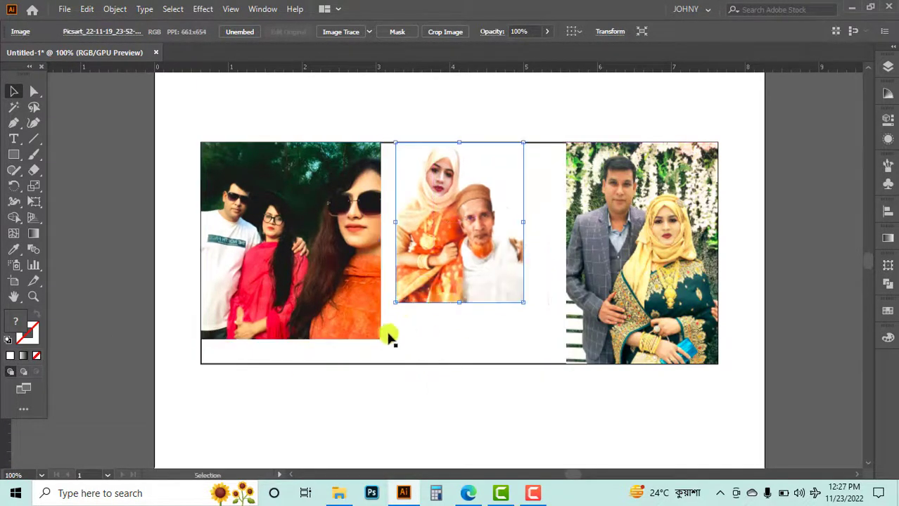
pyautogui.click(381, 340)
pyautogui.moveTo(381, 341); pyautogui.dragTo(353, 291)
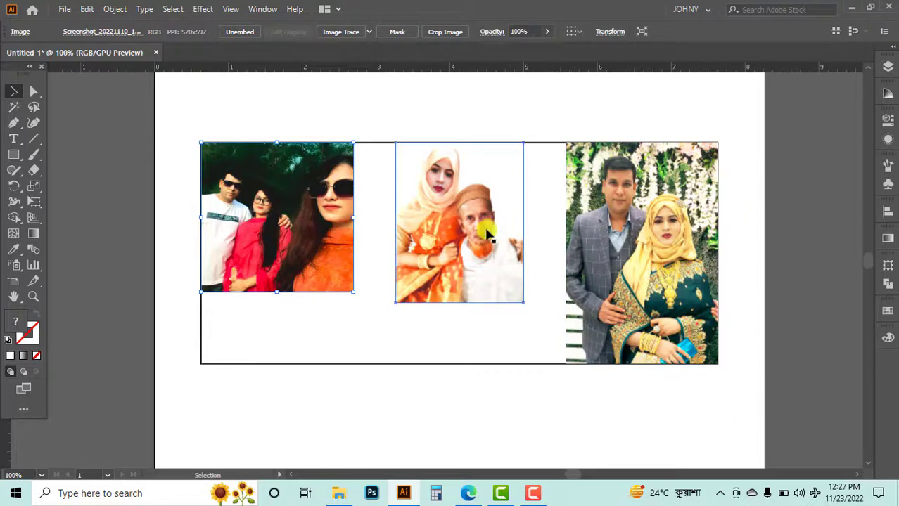
# Swap the two photos, placing the elderly man's photo in the rectangle's upper-left corner and centring the sunglasses photo along the top edge
pyautogui.moveTo(487, 234); pyautogui.dragTo(380, 322)
pyautogui.moveTo(283, 204); pyautogui.dragTo(495, 204)
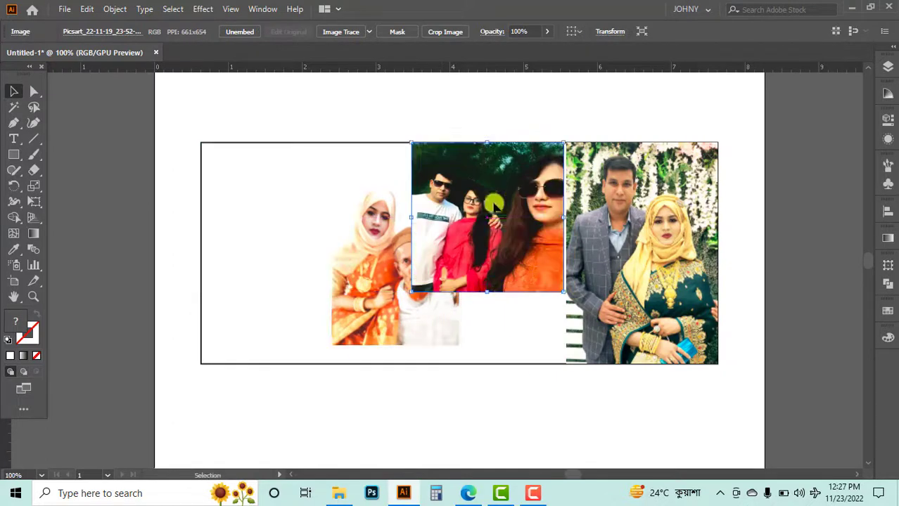
pyautogui.moveTo(390, 273); pyautogui.dragTo(257, 231)
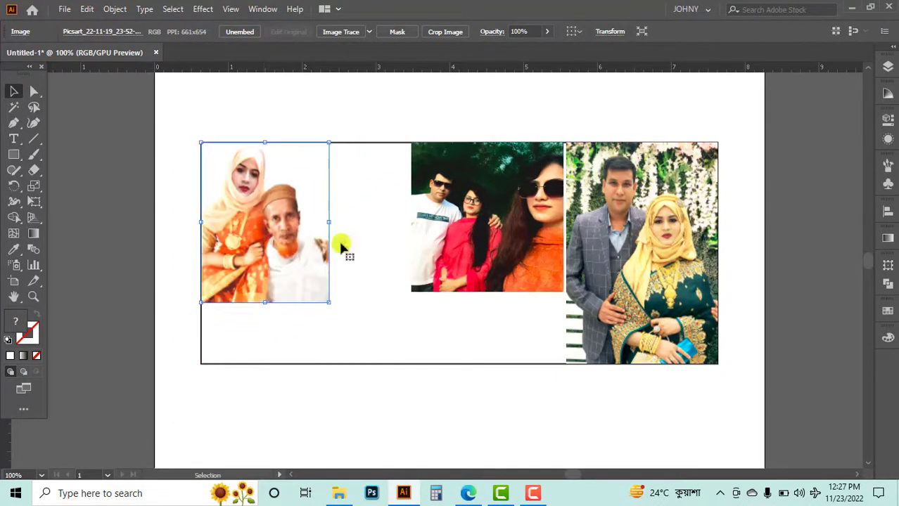
pyautogui.moveTo(461, 255)
pyautogui.mouseDown()
pyautogui.moveTo(447, 252)
pyautogui.moveTo(470, 267)
pyautogui.mouseUp()
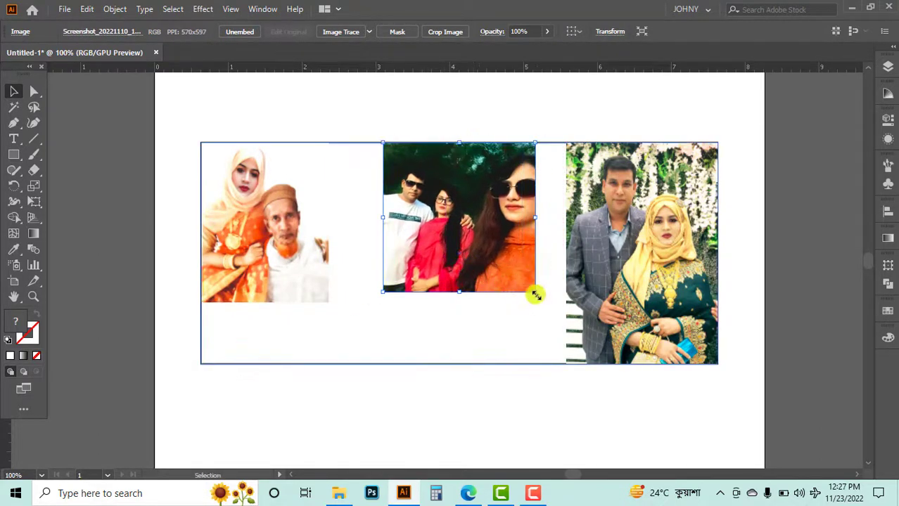
# Stretch the elderly man's photo to the rectangle's bottom edge and widen it slightly toward the middle photo
pyautogui.click(320, 289)
pyautogui.moveTo(329, 302); pyautogui.dragTo(351, 364)
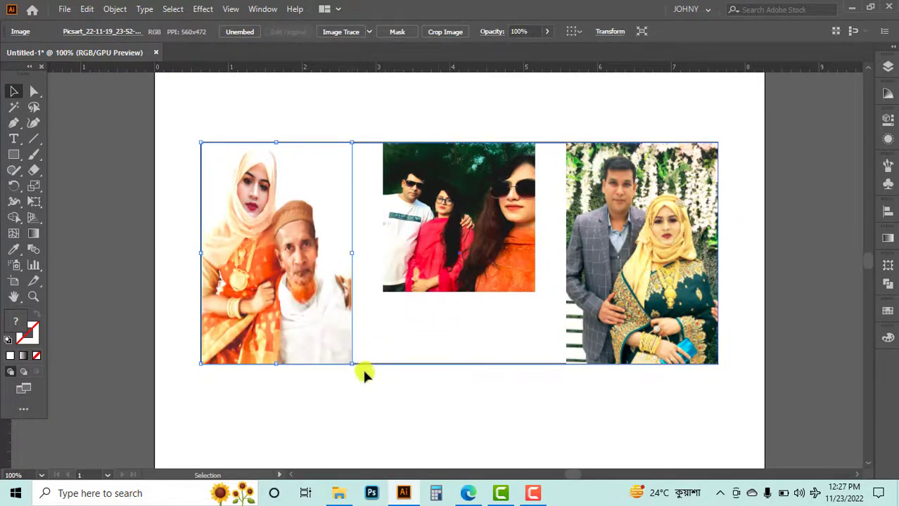
pyautogui.moveTo(353, 257); pyautogui.dragTo(360, 259)
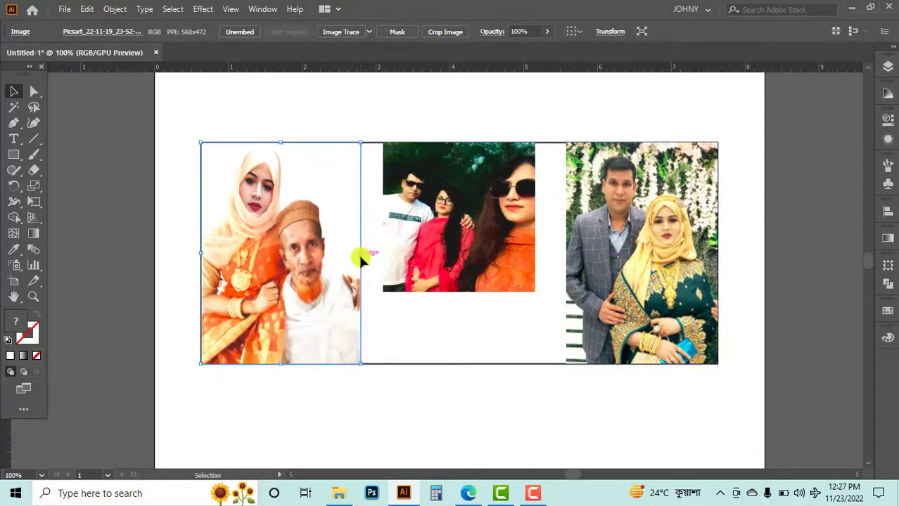
pyautogui.click(180, 232)
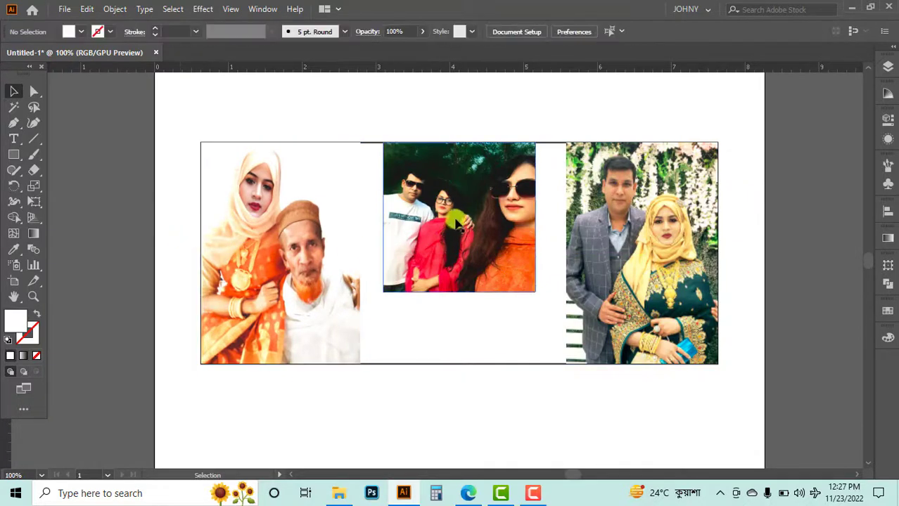
# Enlarge the sunglasses photo, align it with the rectangle's top edge and centre it in the gap between the outer photos
pyautogui.click(483, 213)
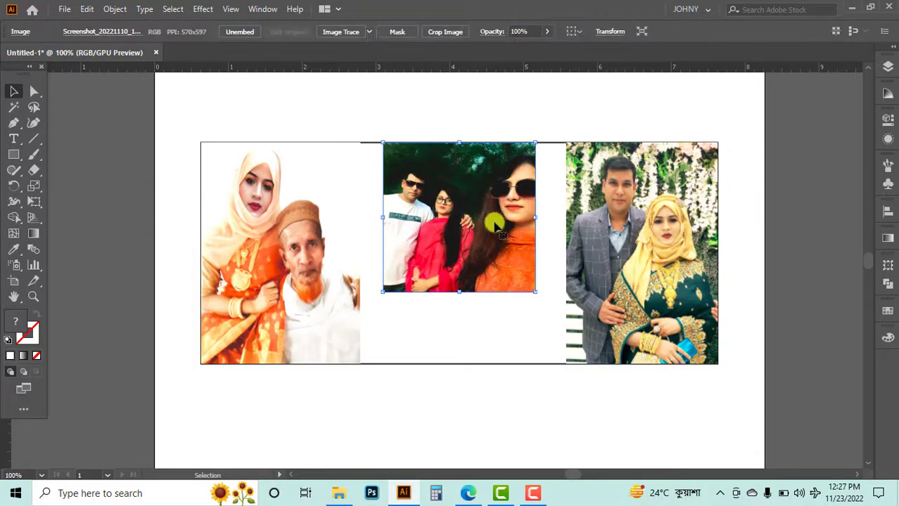
pyautogui.moveTo(536, 291); pyautogui.dragTo(558, 314)
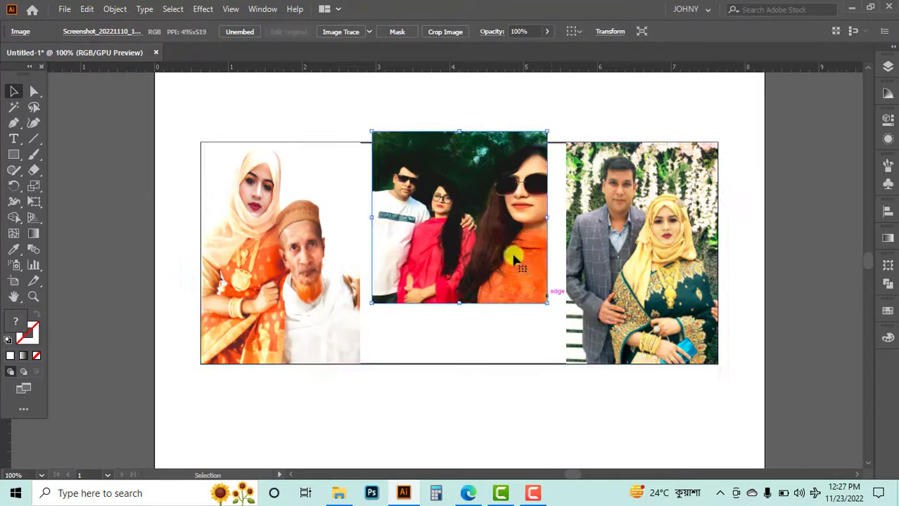
pyautogui.moveTo(512, 256)
pyautogui.mouseDown()
pyautogui.moveTo(511, 273)
pyautogui.moveTo(529, 257)
pyautogui.moveTo(502, 262)
pyautogui.mouseUp()
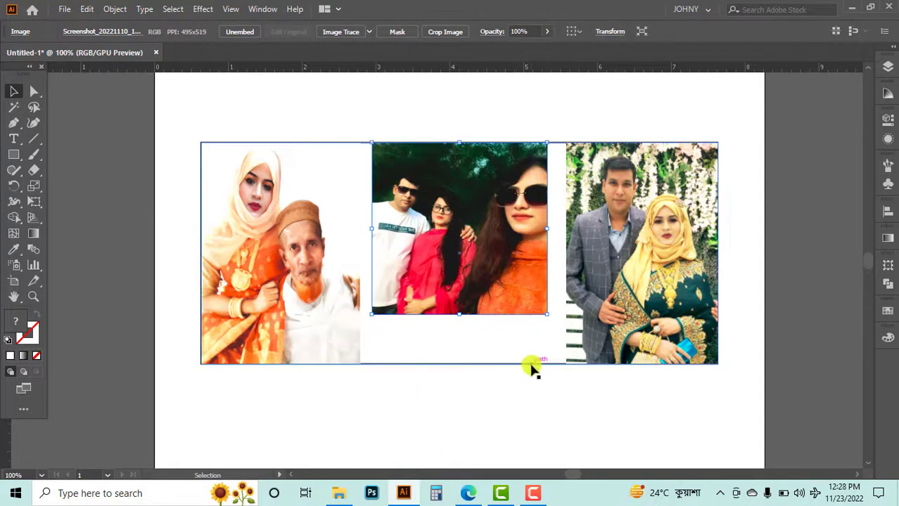
pyautogui.press('Right')
pyautogui.press('Right')
pyautogui.press('Right')
pyautogui.press('Right')
pyautogui.click(524, 405)
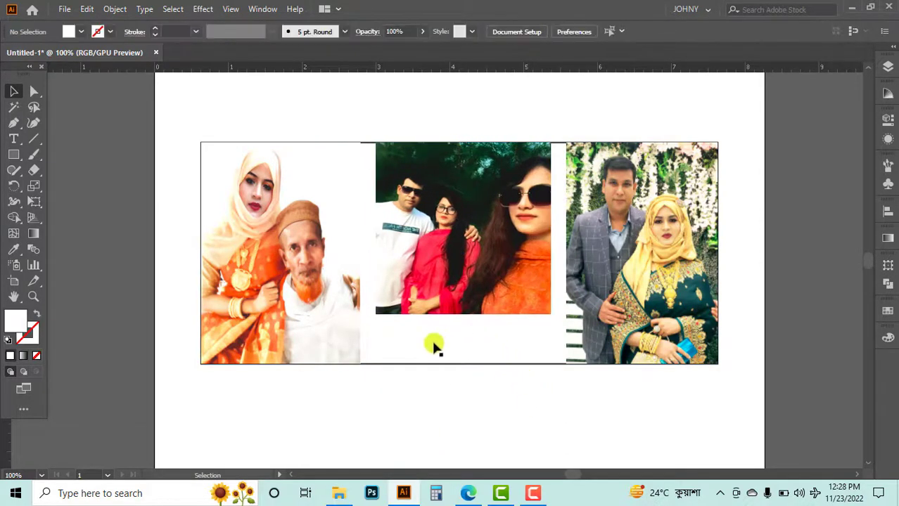
# Switch to the browser and look through the customer's conversation and Gmail for the mug's font, greeting and photo requests
pyautogui.click(468, 493)
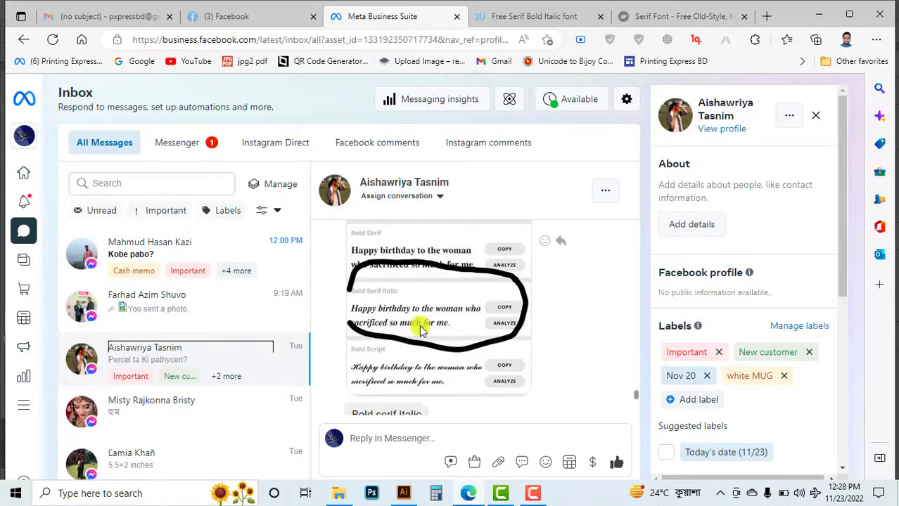
pyautogui.scroll(-3, 420, 331)
pyautogui.scroll(5, 415, 313)
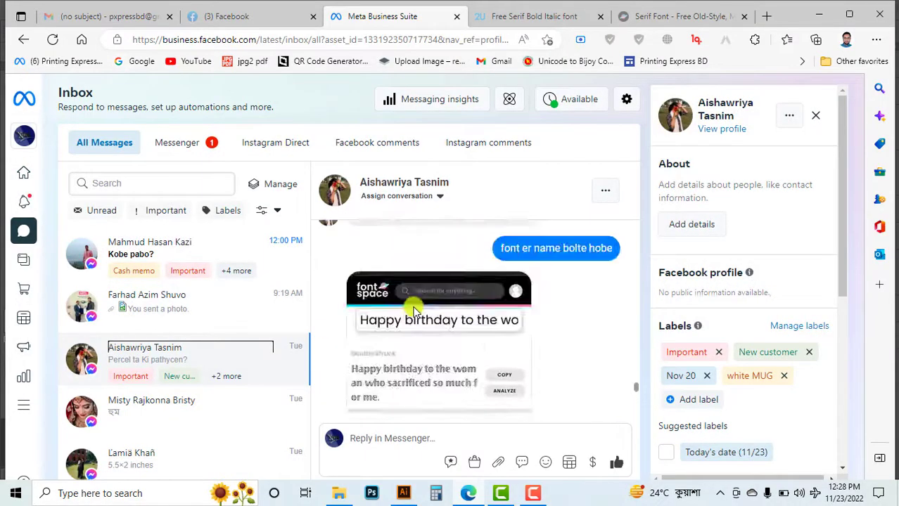
pyautogui.scroll(8, 391, 315)
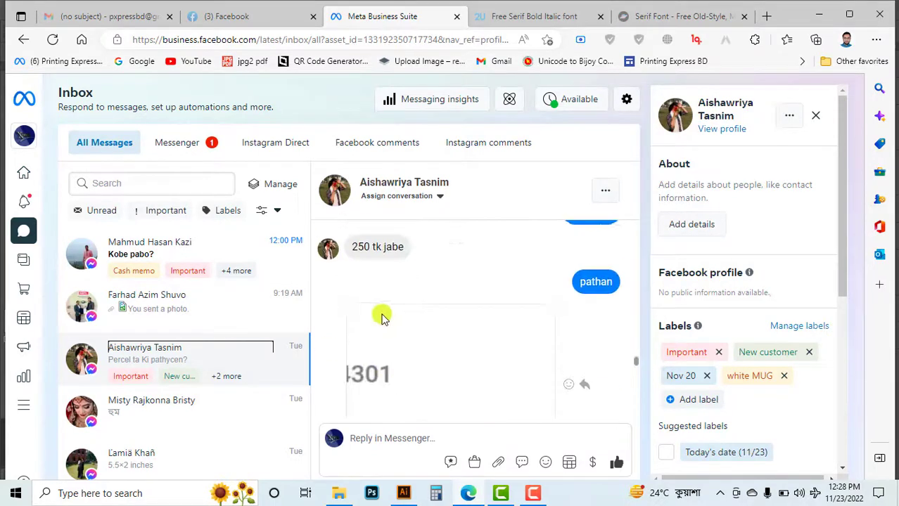
pyautogui.scroll(6, 382, 318)
pyautogui.scroll(-4, 378, 322)
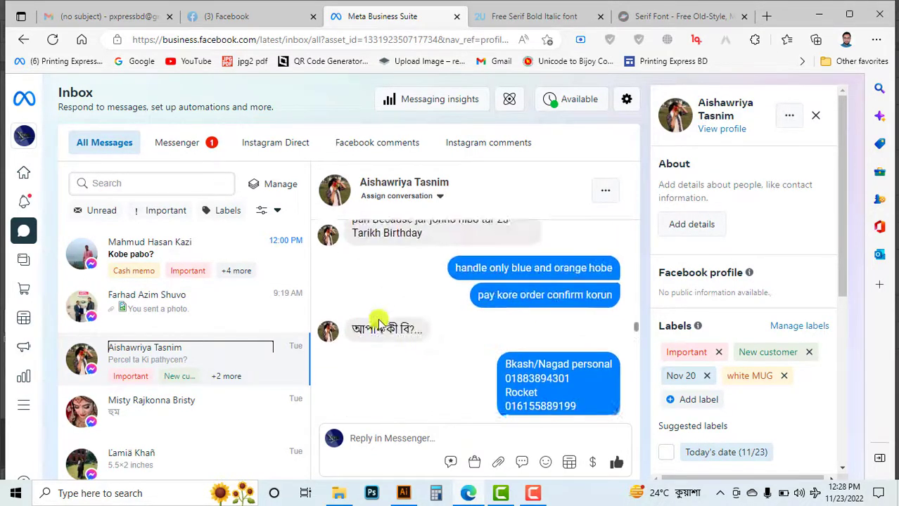
pyautogui.scroll(5, 380, 323)
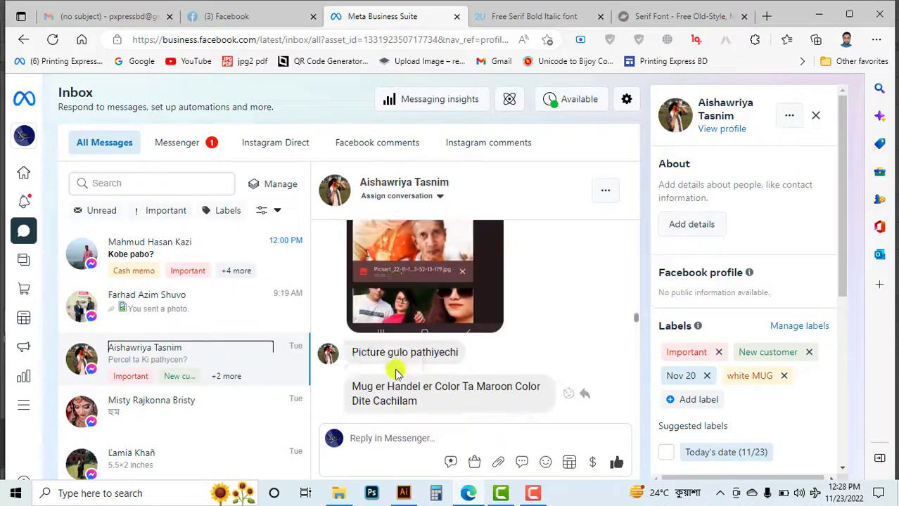
pyautogui.scroll(5, 395, 371)
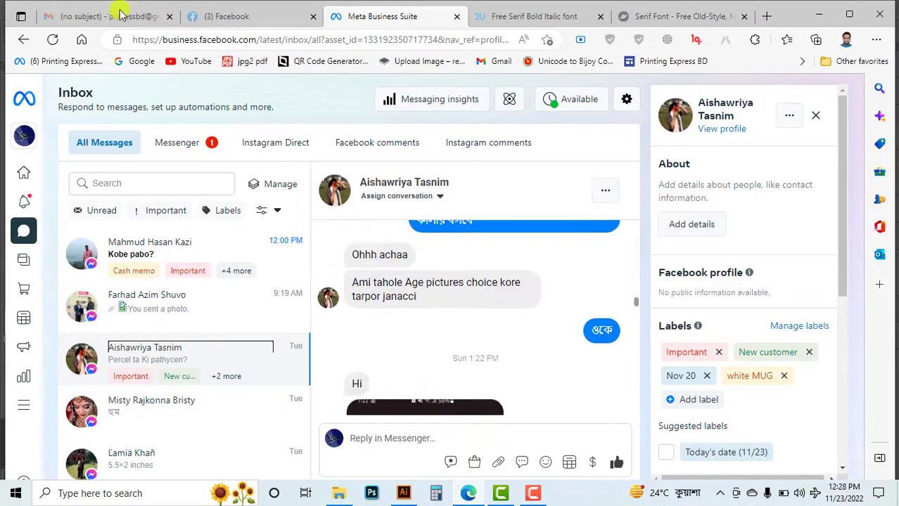
pyautogui.hotkey('ctrl', '1')
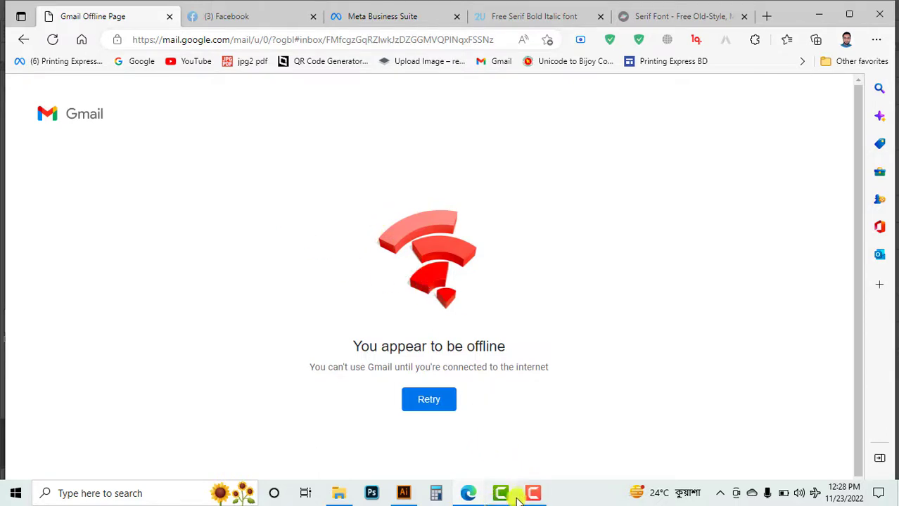
# Switch back to Illustrator and try pasting the copied greeting as a text line below the photo rectangle
pyautogui.click(404, 494)
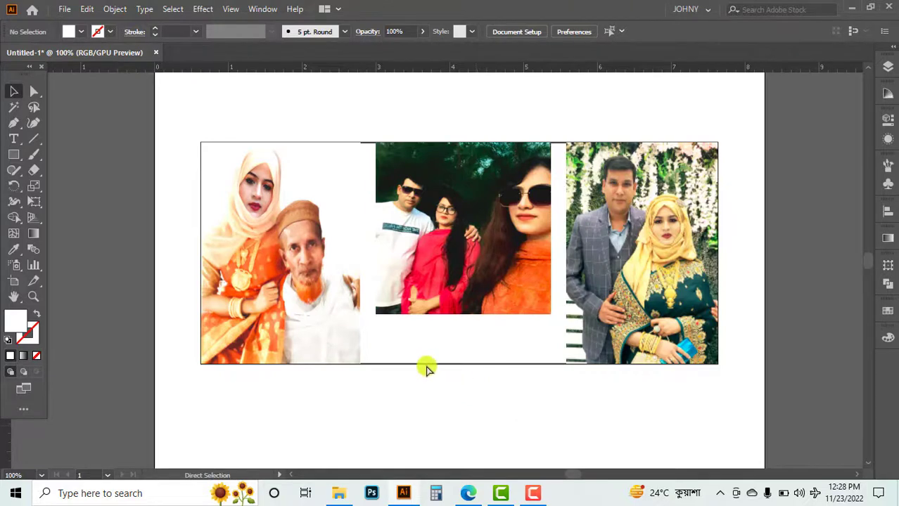
pyautogui.hotkey('ctrl', 'v')
pyautogui.moveTo(425, 365); pyautogui.dragTo(409, 299)
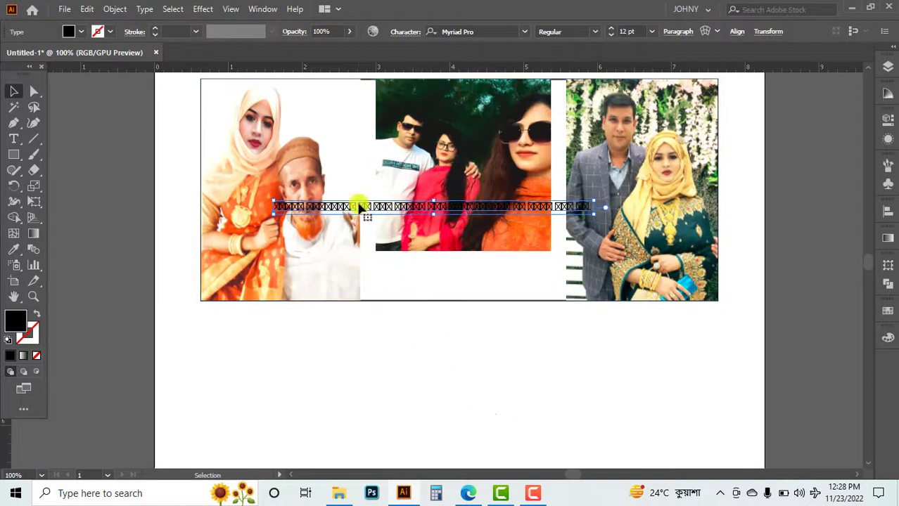
pyautogui.moveTo(357, 205); pyautogui.dragTo(334, 401)
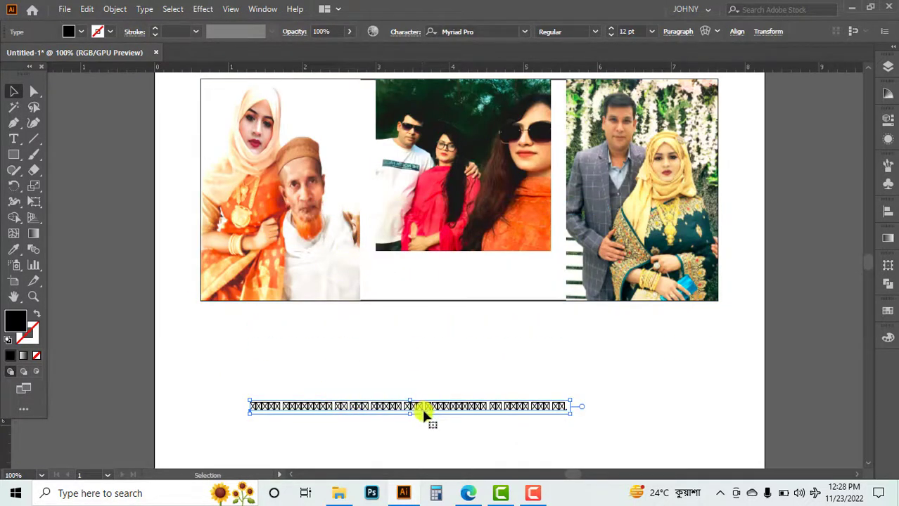
pyautogui.press('Delete')
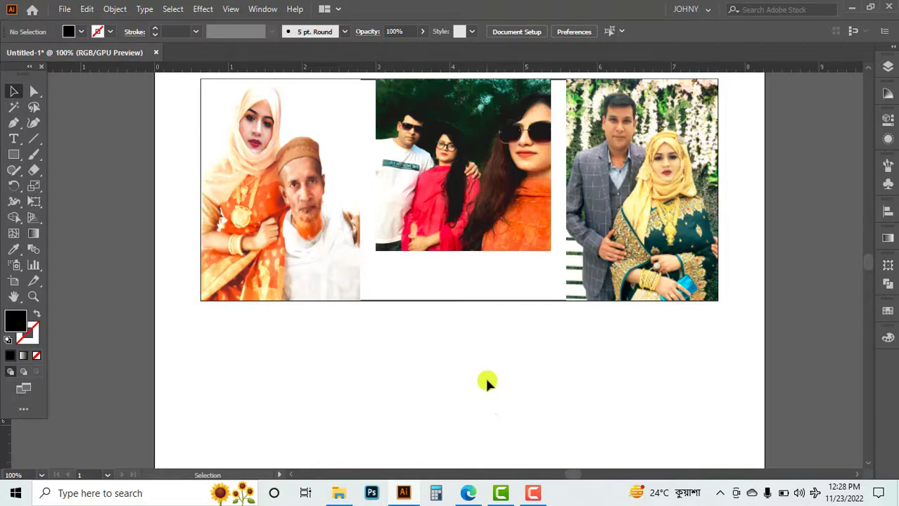
pyautogui.click(533, 493)
pyautogui.click(835, 440)
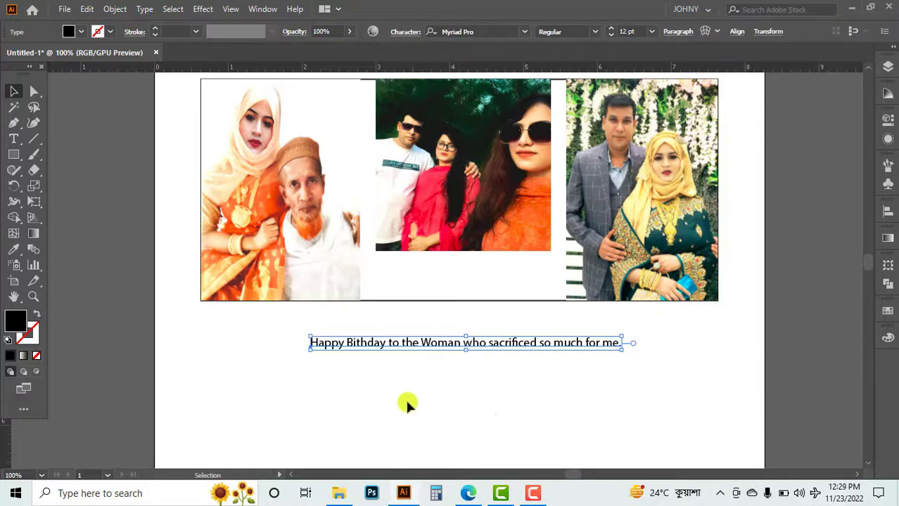
# Switch to File Explorer and extract the freeserif archive in Downloads into its own freeserif folder
pyautogui.click(340, 490)
pyautogui.click(45, 112)
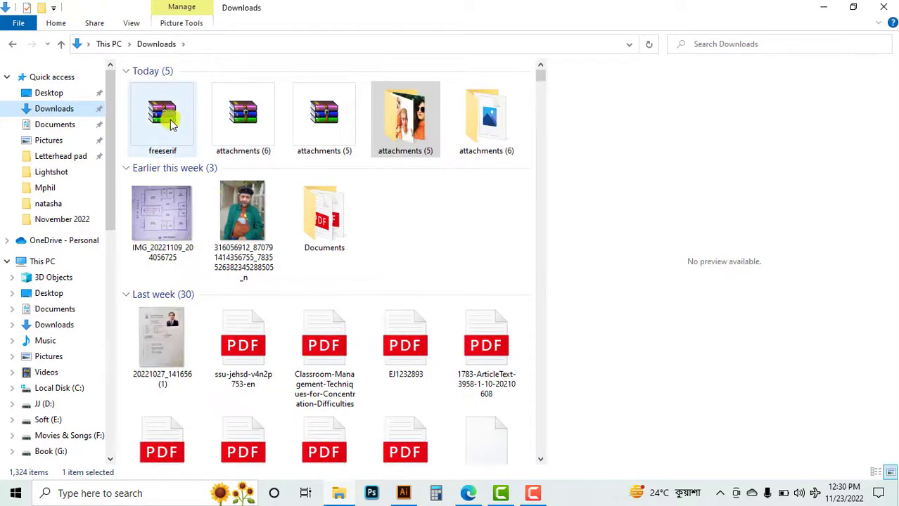
pyautogui.click(156, 129)
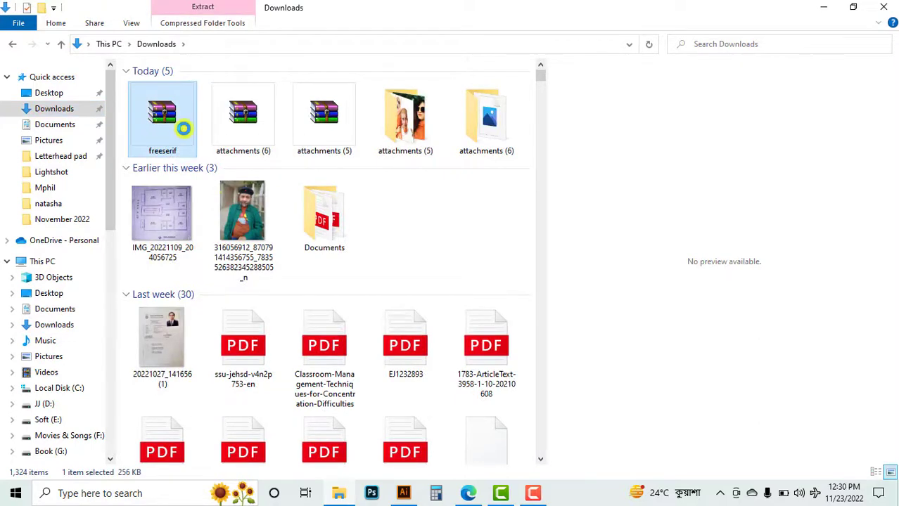
pyautogui.rightClick(183, 129)
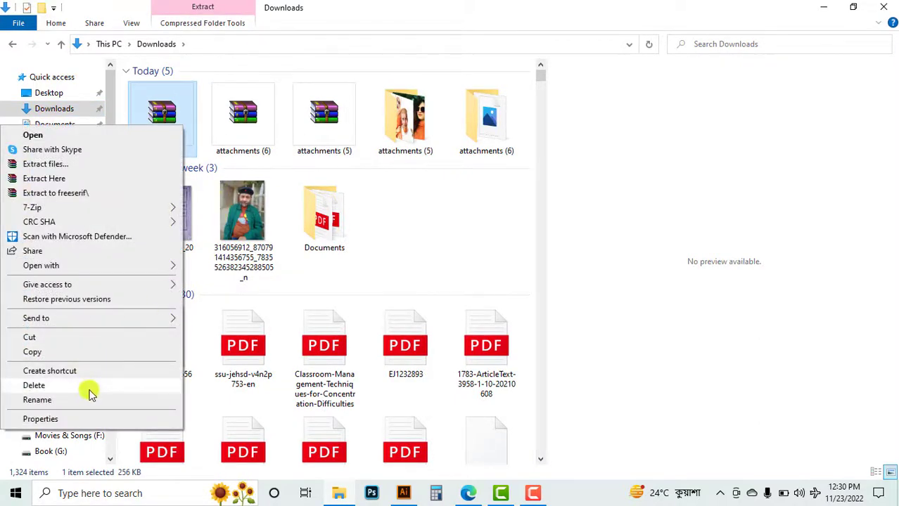
pyautogui.click(91, 193)
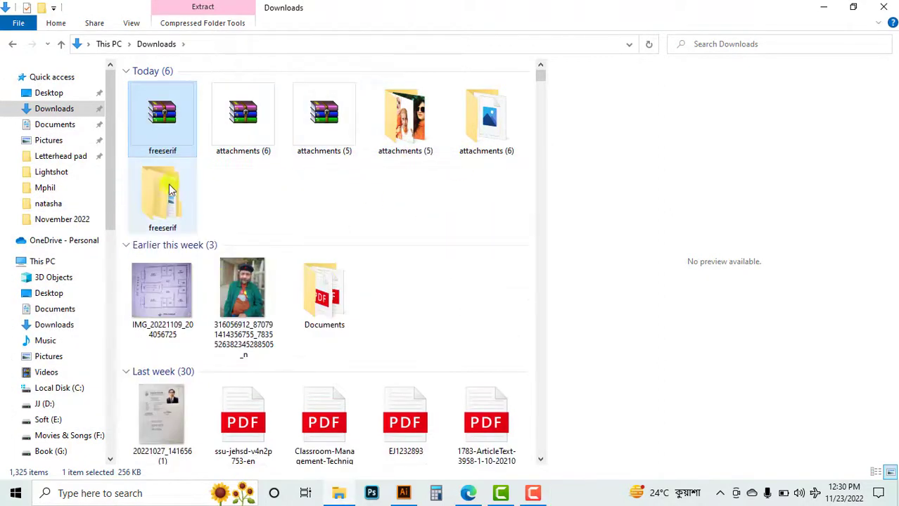
# Open the FreeSerif folder inside the extracted freeserif folder and select the FreeSerifBoldItalic font file
pyautogui.doubleClick(169, 189)
pyautogui.click(160, 94)
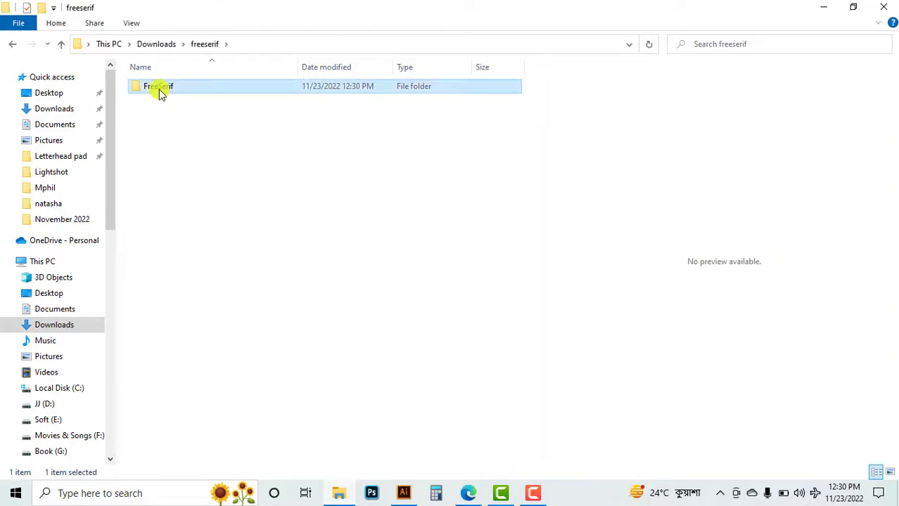
pyautogui.doubleClick(160, 93)
pyautogui.click(157, 90)
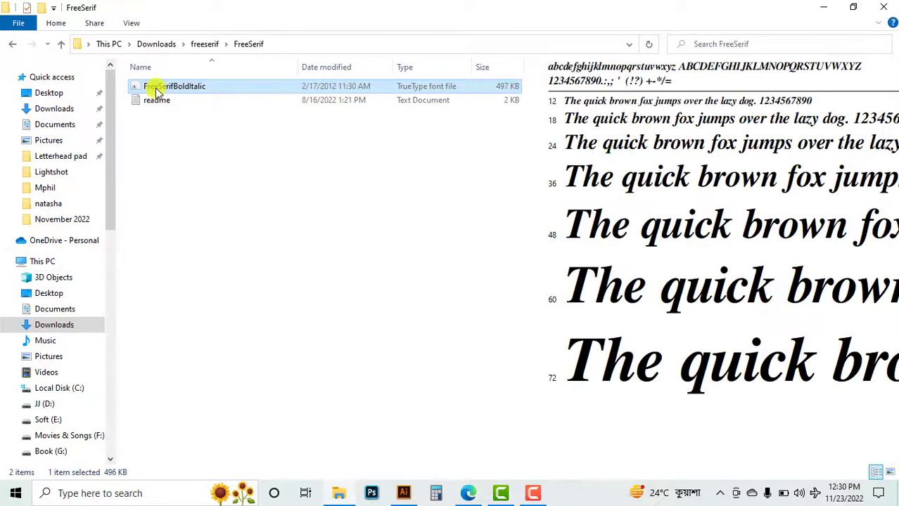
# Install the FreeSerifBoldItalic font file on the computer and switch back to Illustrator
pyautogui.rightClick(156, 90)
pyautogui.click(111, 159)
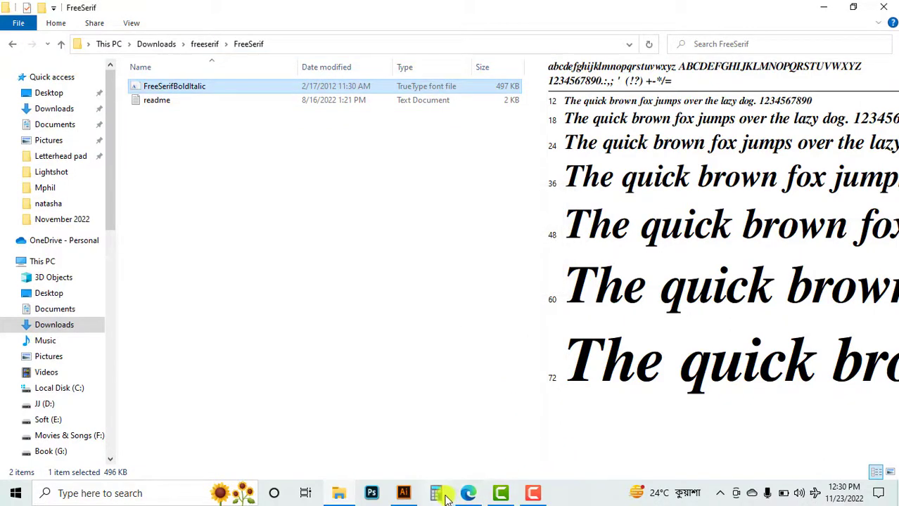
pyautogui.click(405, 494)
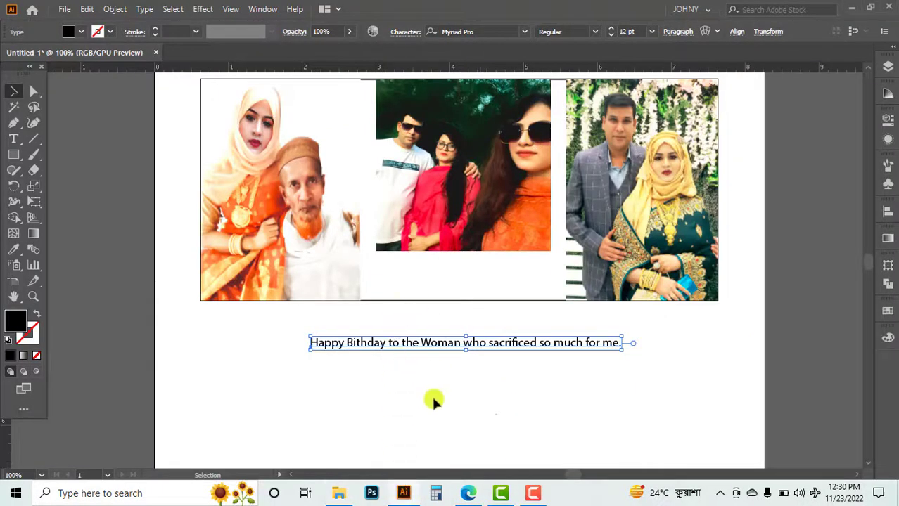
# Select the whole greeting line below the photos and search the font list for "fre"
pyautogui.doubleClick(433, 345)
pyautogui.hotkey('ctrl', 'a')
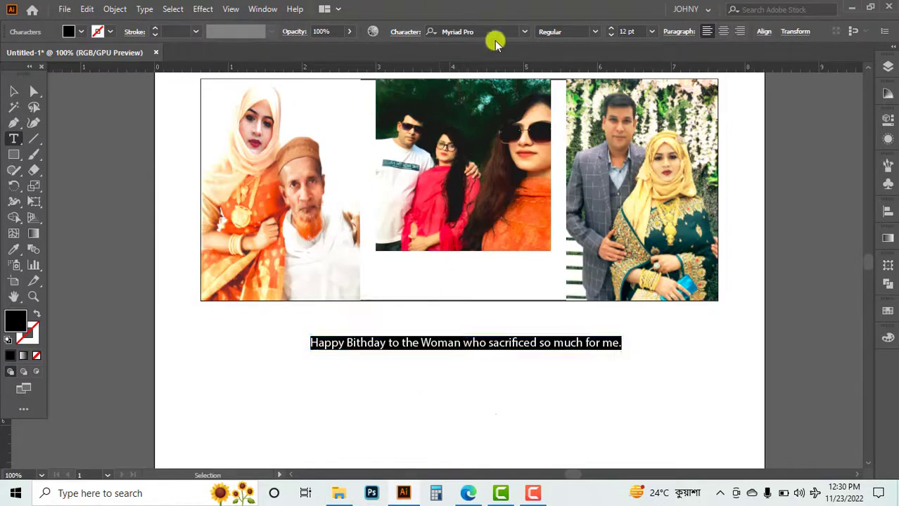
pyautogui.write('f')
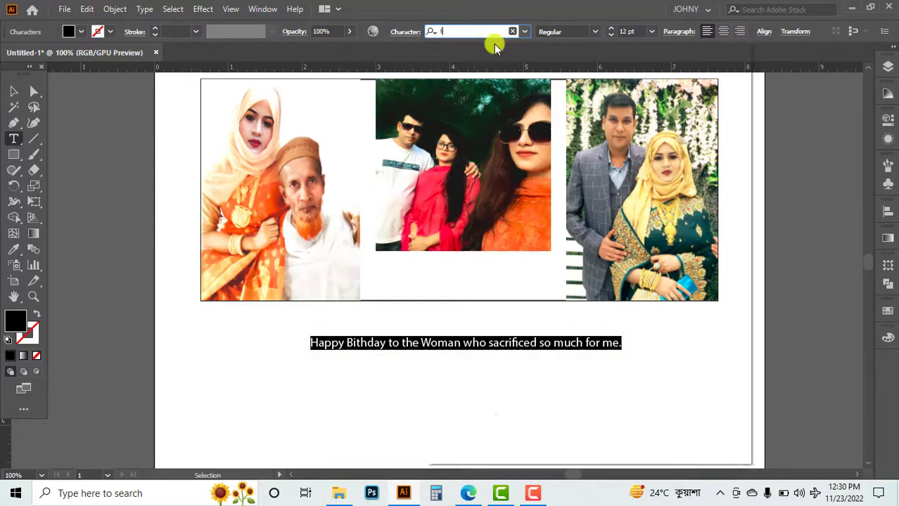
pyautogui.write('re')
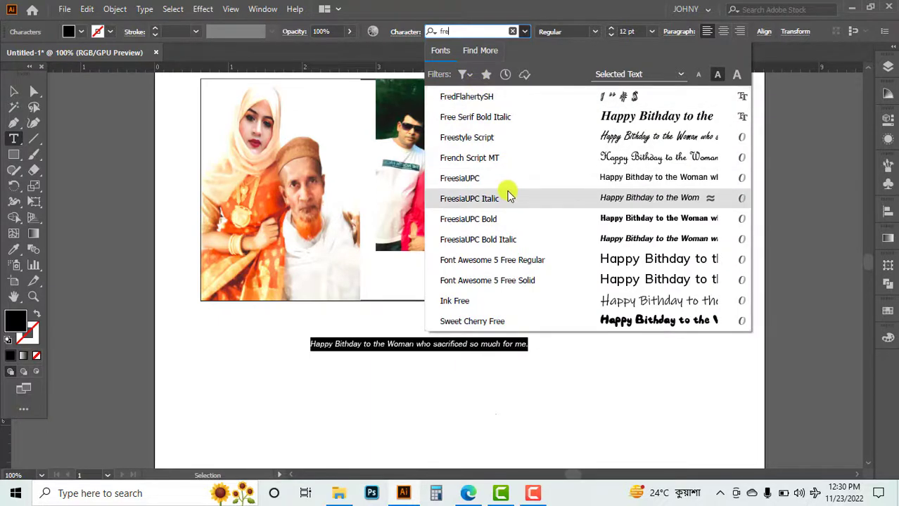
pyautogui.press('BackSpace')
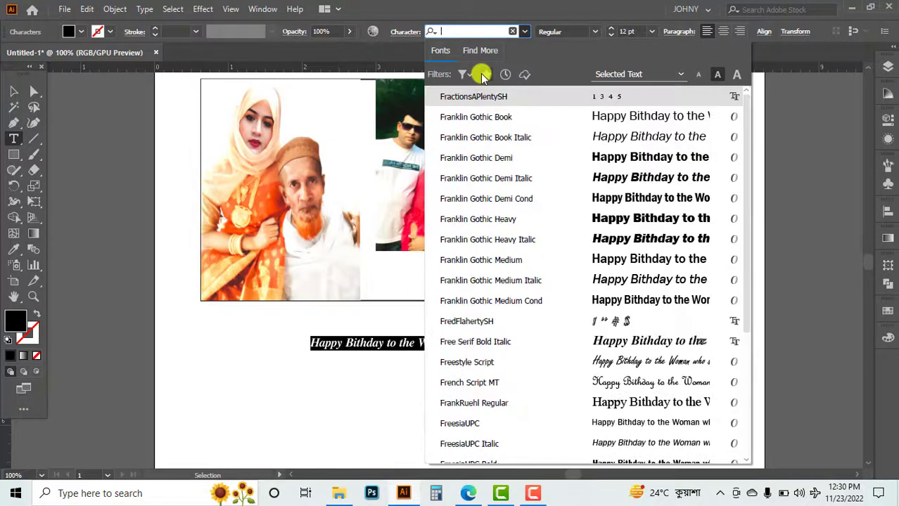
pyautogui.press('BackSpace')
pyautogui.press('BackSpace')
pyautogui.write('so')
pyautogui.write('n')
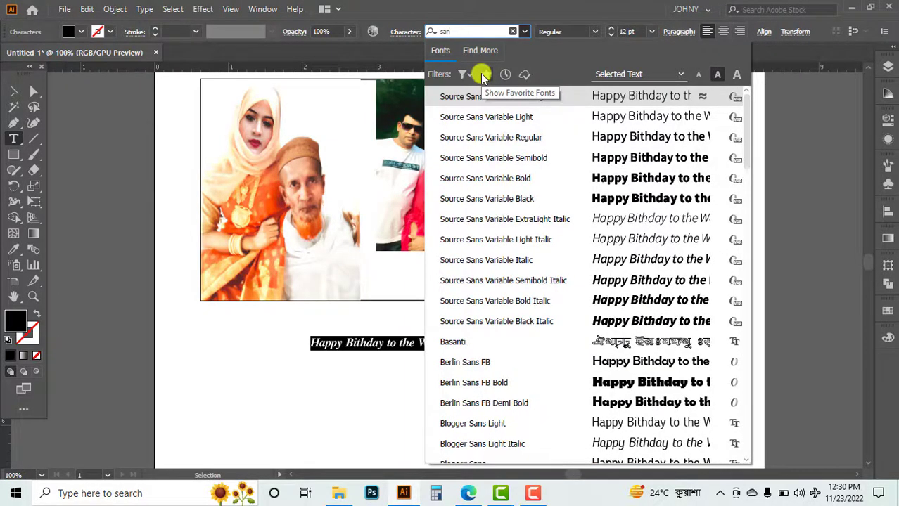
pyautogui.press('BackSpace')
pyautogui.press('BackSpace')
pyautogui.press('BackSpace')
# Search the font list for "bold seri" and set the greeting in Free Serif Bold Italic
pyautogui.write('b')
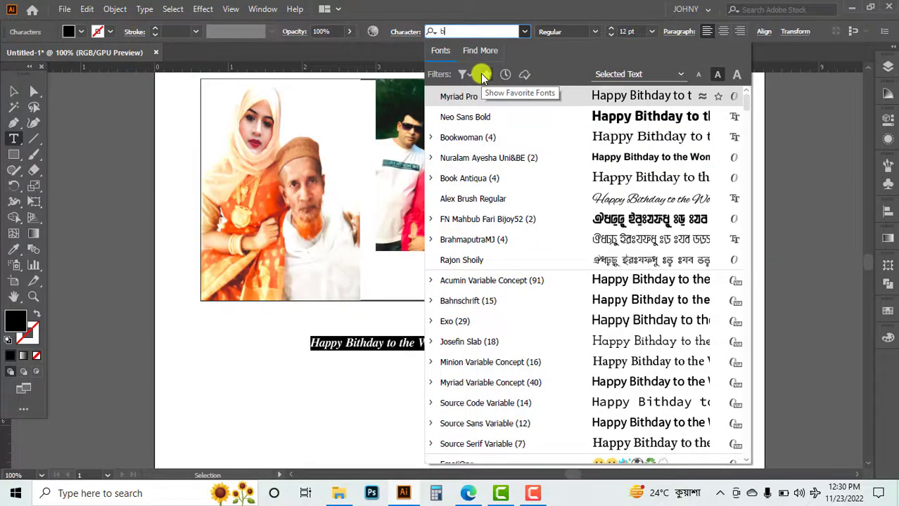
pyautogui.write('old sh')
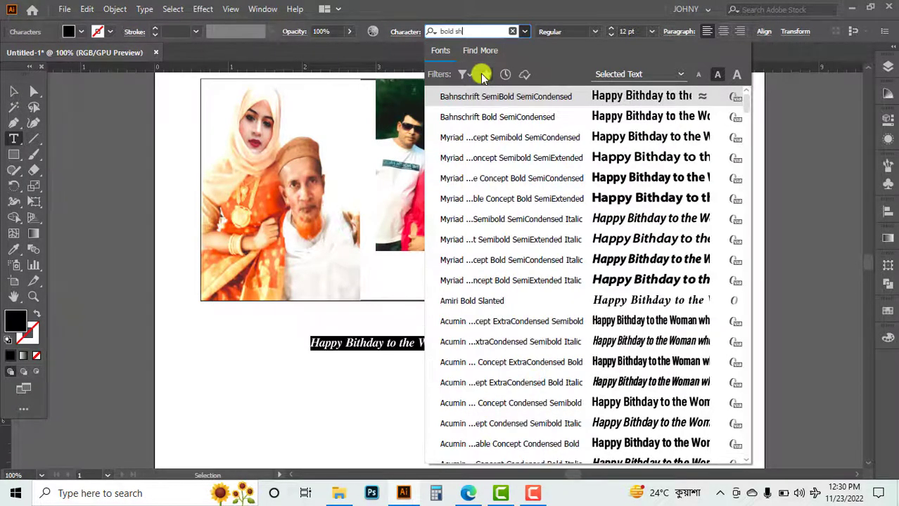
pyautogui.write('er')
pyautogui.press('BackSpace')
pyautogui.press('BackSpace')
pyautogui.press('BackSpace')
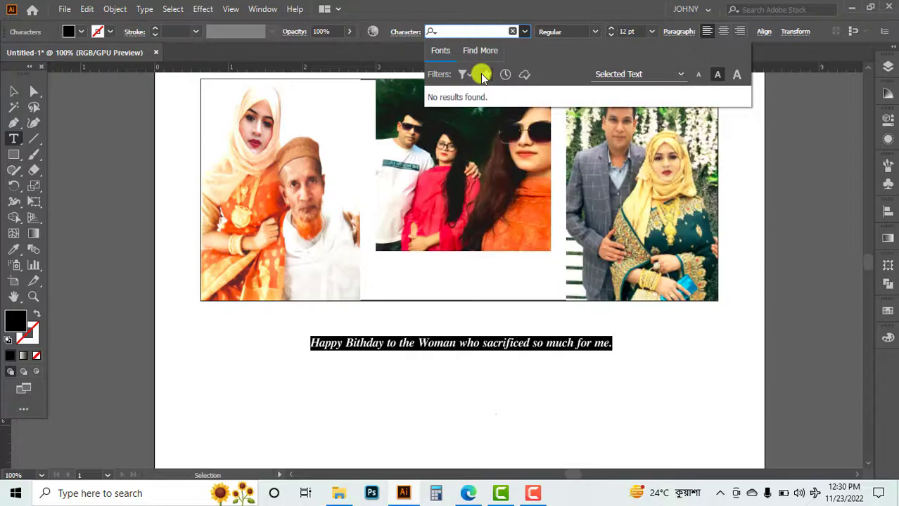
pyautogui.write('er')
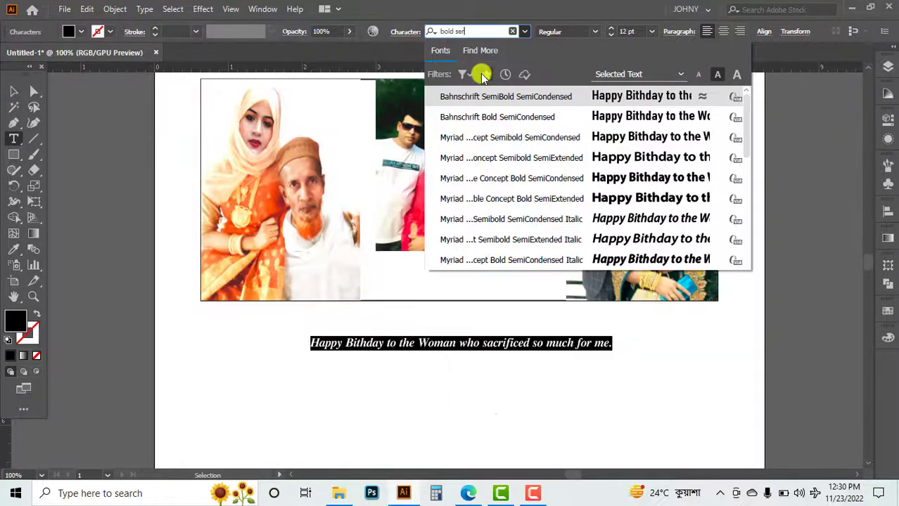
pyautogui.write('i')
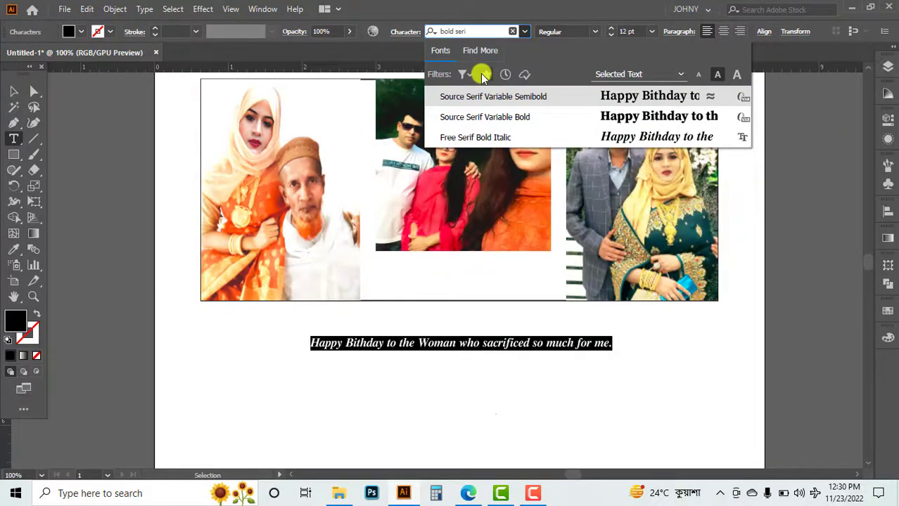
pyautogui.click(516, 139)
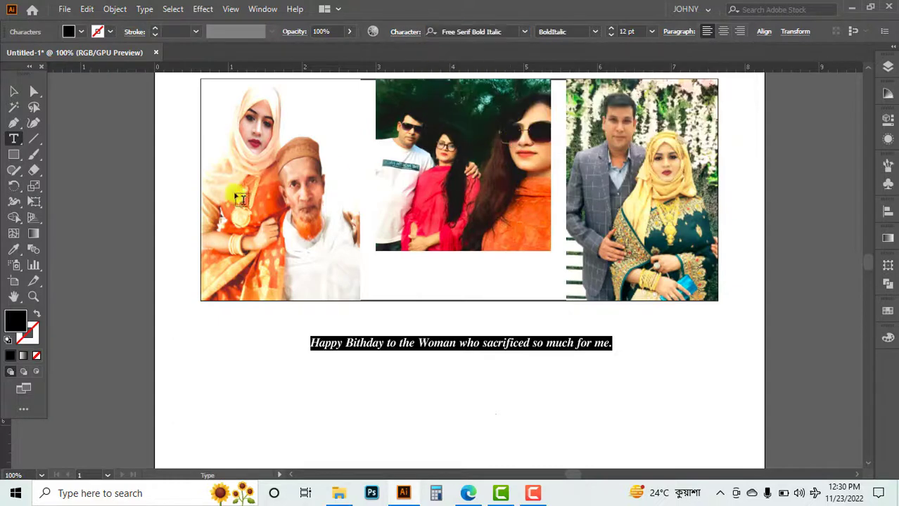
pyautogui.click(14, 91)
pyautogui.click(409, 408)
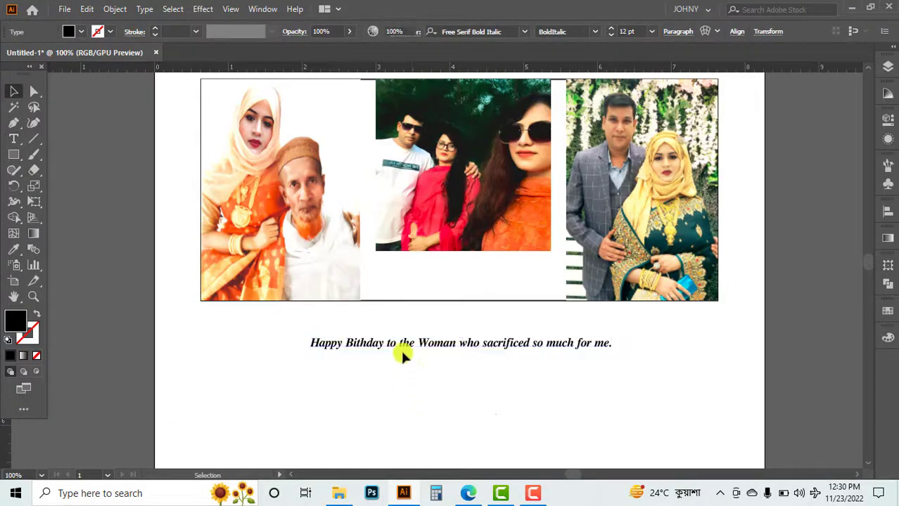
# Move the greeting beneath the middle photo and break it into two lines, the second starting at "who"
pyautogui.moveTo(400, 348); pyautogui.dragTo(459, 259)
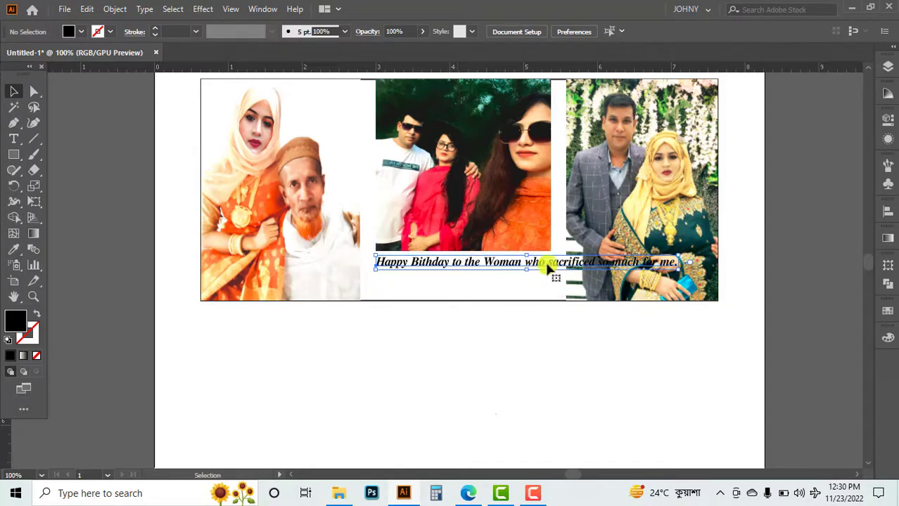
pyautogui.doubleClick(544, 260)
pyautogui.press('Return')
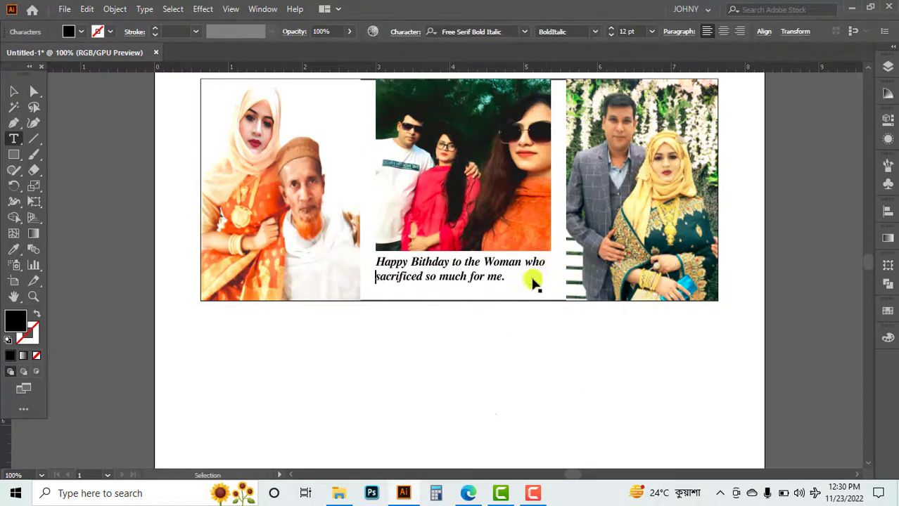
pyautogui.hotkey('ctrl', 'a')
pyautogui.click(520, 261)
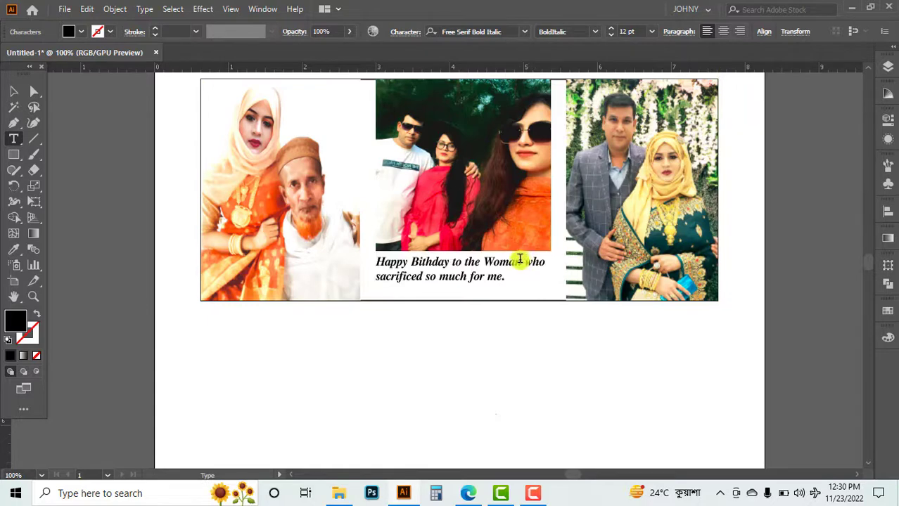
pyautogui.press('Return')
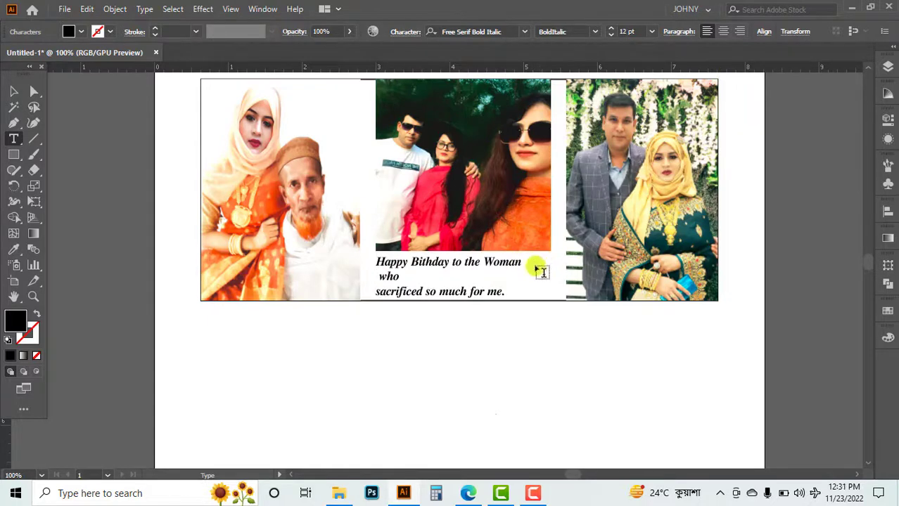
pyautogui.press('BackSpace')
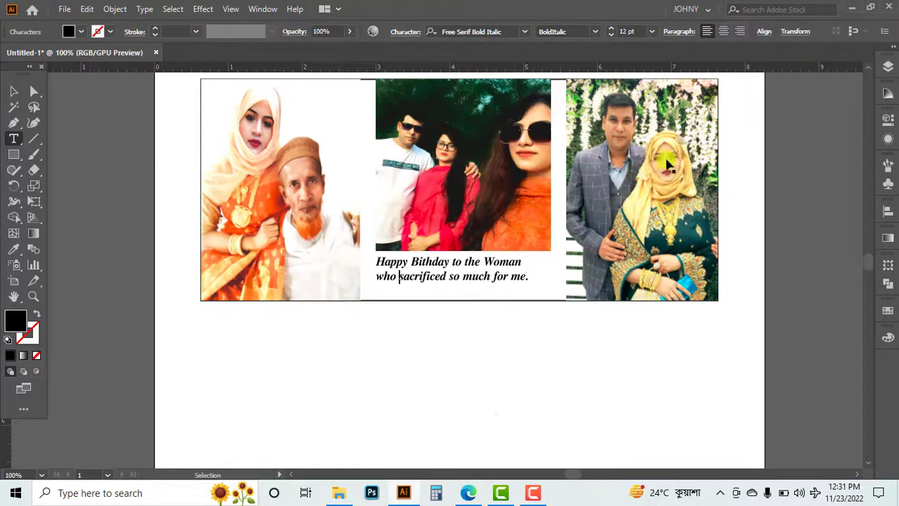
# Center-align the paragraph of the two-line greeting
pyautogui.hotkey('ctrl', 'a')
pyautogui.click(725, 32)
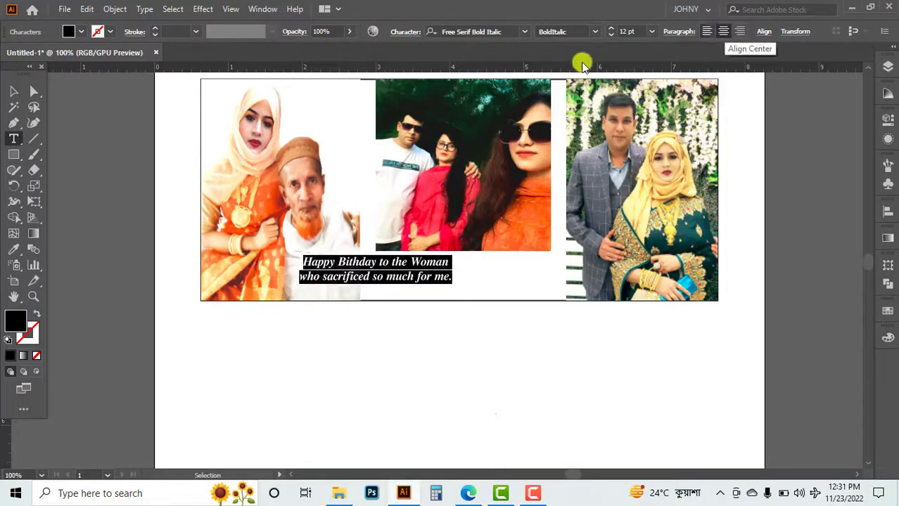
pyautogui.click(13, 92)
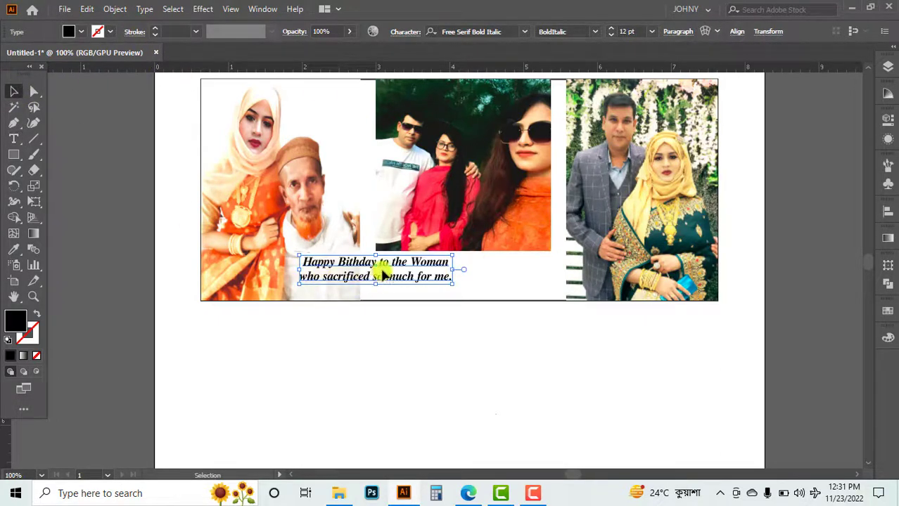
# Position the greeting centered under the middle photo and enlarge it to 14.75 pt
pyautogui.moveTo(377, 269); pyautogui.dragTo(465, 276)
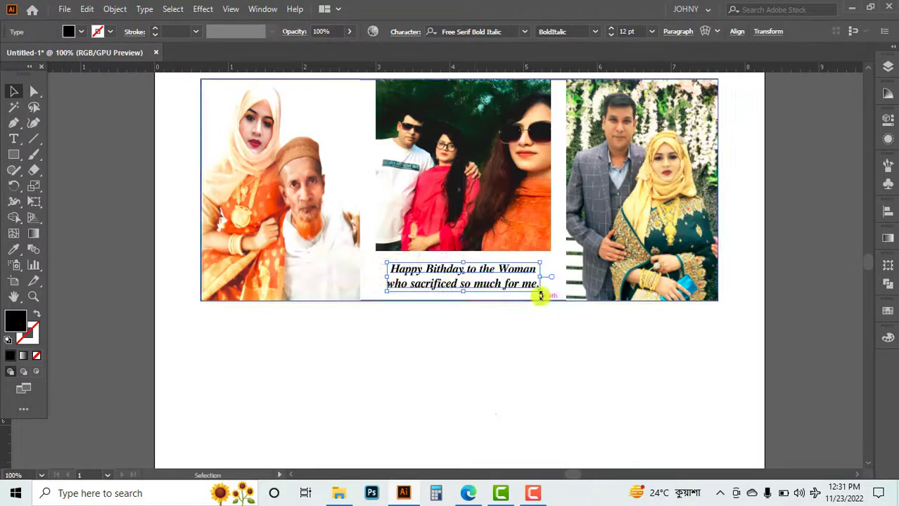
pyautogui.moveTo(540, 291); pyautogui.dragTo(561, 296)
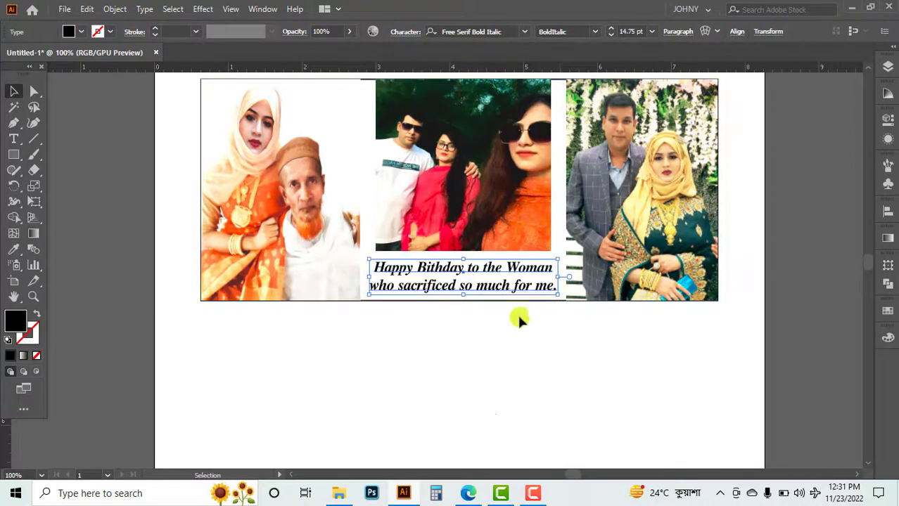
pyautogui.click(503, 329)
# Select all three photos in the rectangle together, starting with the middle one
pyautogui.scroll(1, 495, 334)
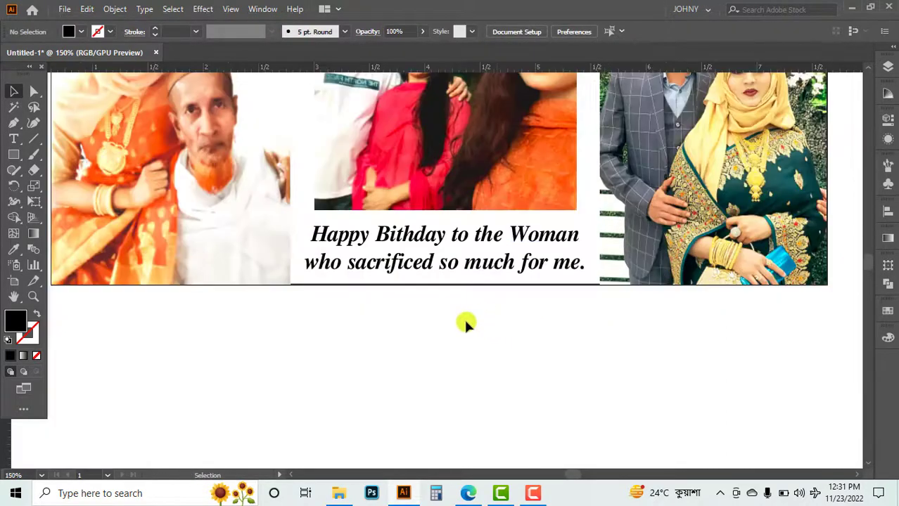
pyautogui.scroll(3, 467, 321)
pyautogui.click(457, 269)
pyautogui.scroll(1, 452, 274)
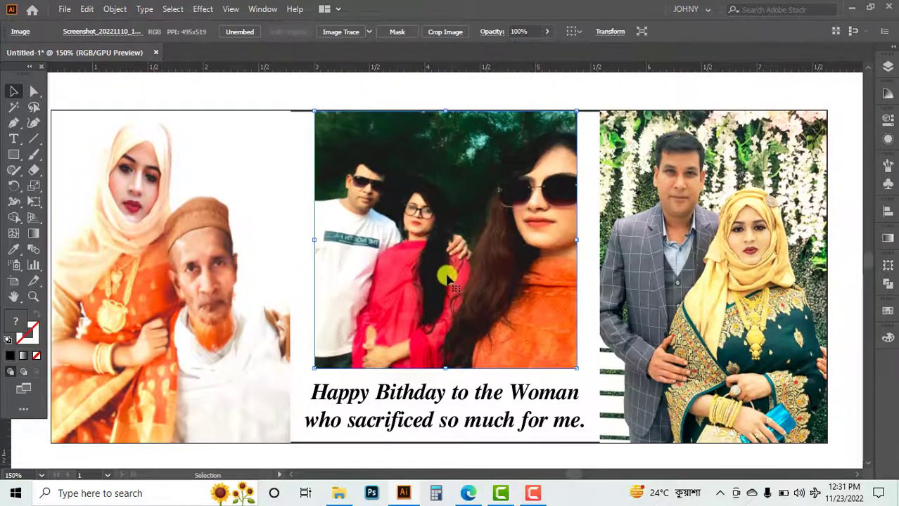
pyautogui.keyDown('shift'); pyautogui.click(243, 254); pyautogui.keyUp('shift')
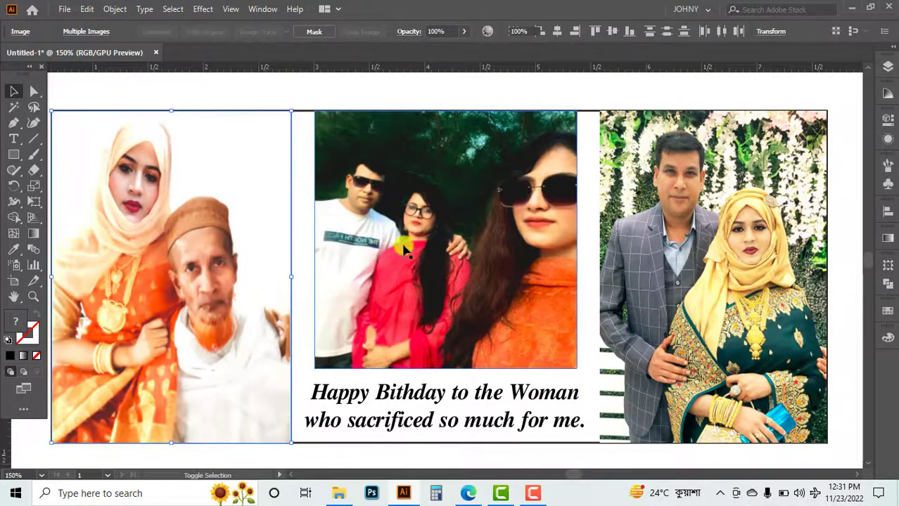
pyautogui.keyDown('shift'); pyautogui.click(634, 216); pyautogui.keyUp('shift')
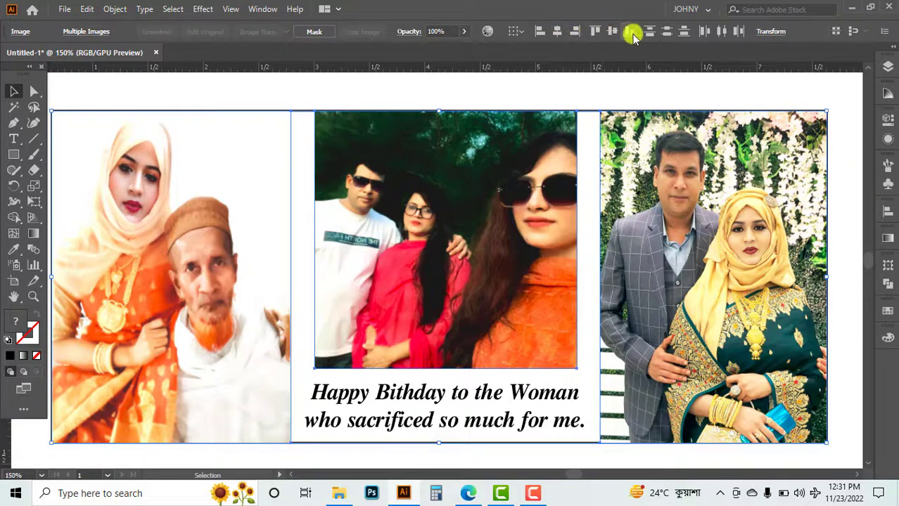
# Try vertical center distribution, horizontal center alignment and vertical center alignment on the three photos
pyautogui.click(668, 34)
pyautogui.hotkey('ctrl', 'z')
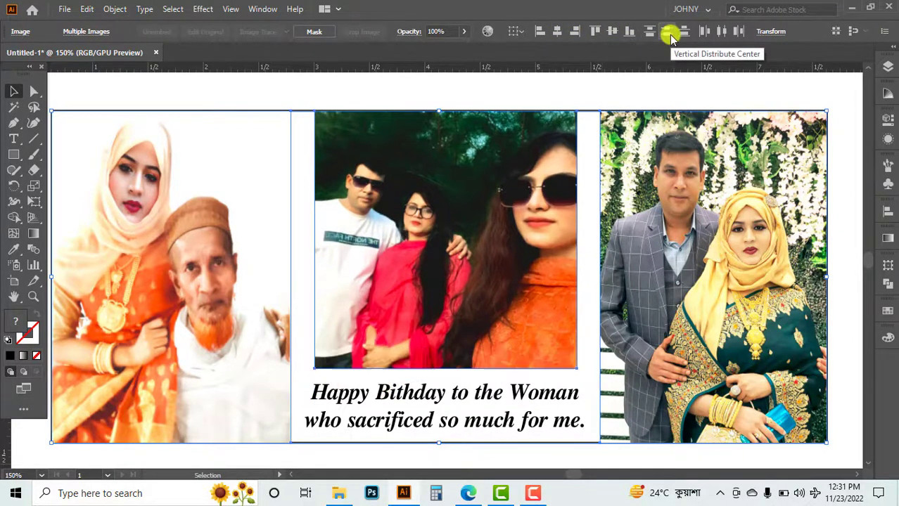
pyautogui.click(556, 33)
pyautogui.hotkey('ctrl', 'z')
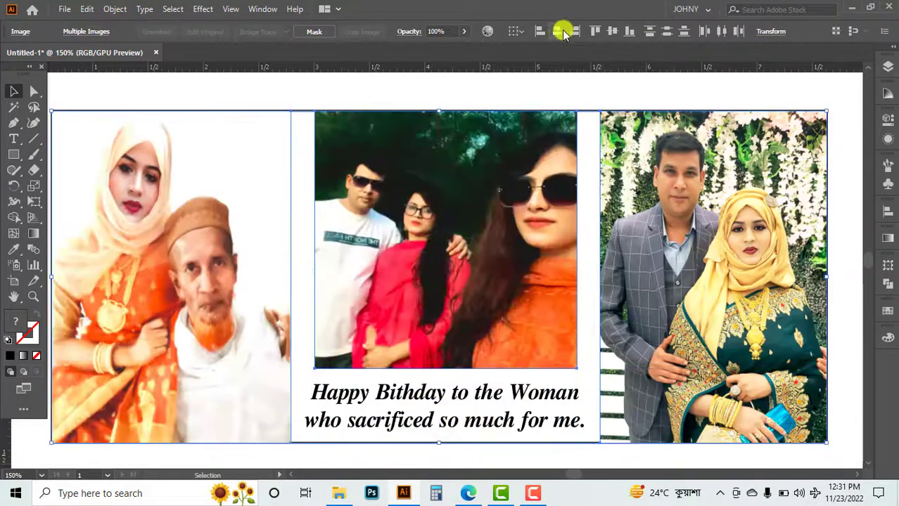
pyautogui.click(613, 32)
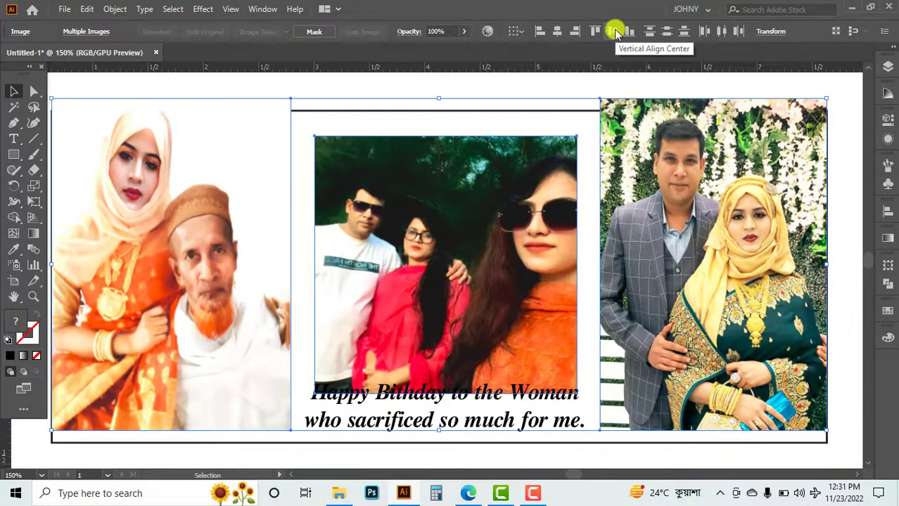
pyautogui.hotkey('ctrl', 'z')
# Distribute the three photos horizontally by their centers and nudge the middle photo slightly to the right
pyautogui.click(721, 32)
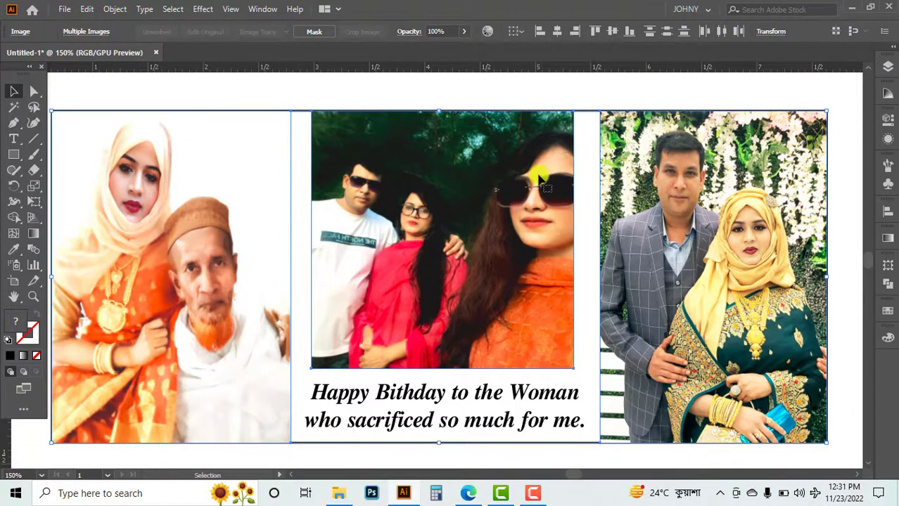
pyautogui.click(555, 85)
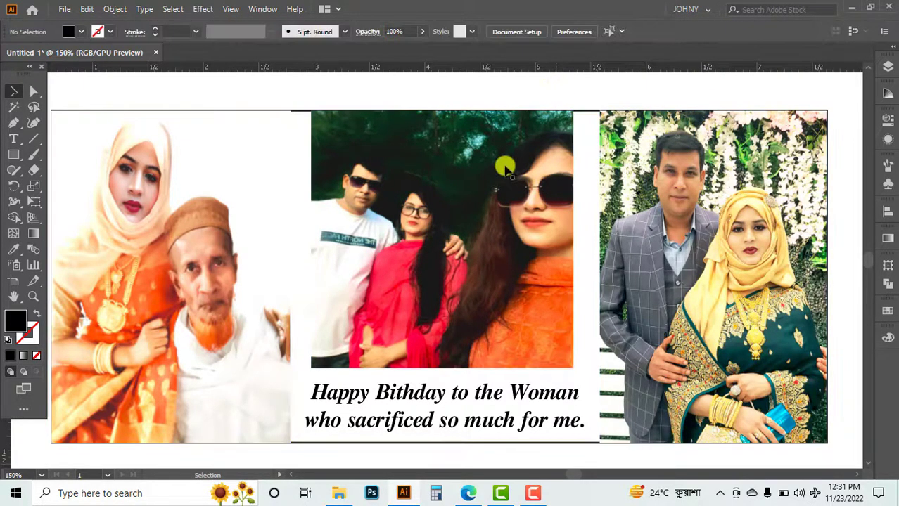
pyautogui.doubleClick(508, 156)
pyautogui.press('Left')
pyautogui.press('Left')
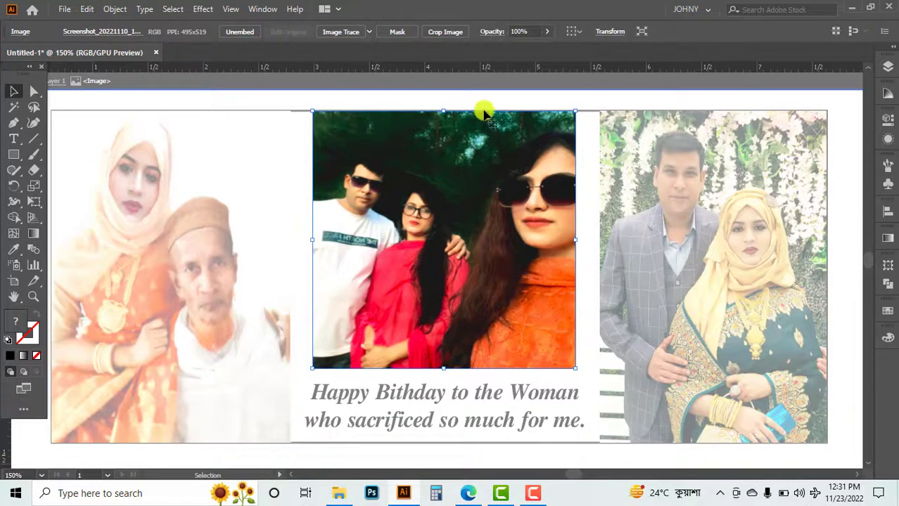
pyautogui.click(482, 97)
pyautogui.doubleClick(484, 101)
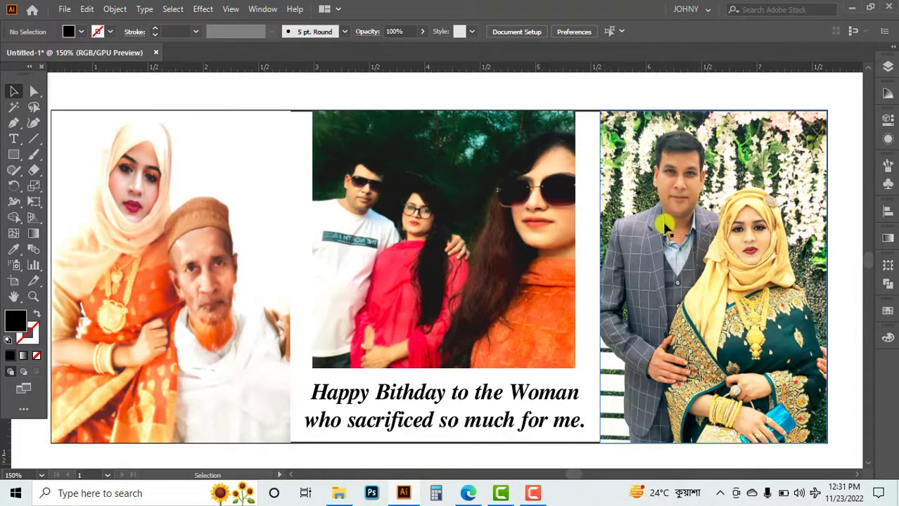
pyautogui.scroll(-1, 584, 204)
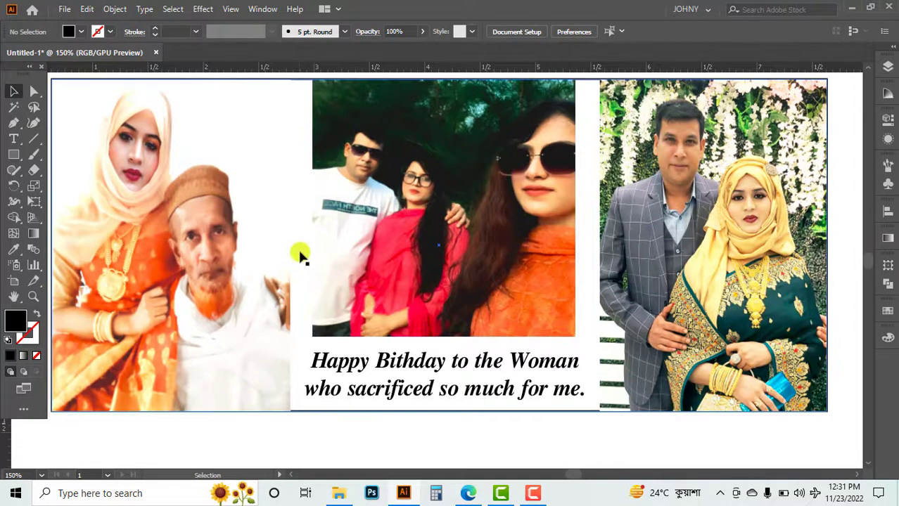
# Enlarge the middle photo slightly from its lower corner and move the greeting down a little beneath it
pyautogui.scroll(-1, 299, 255)
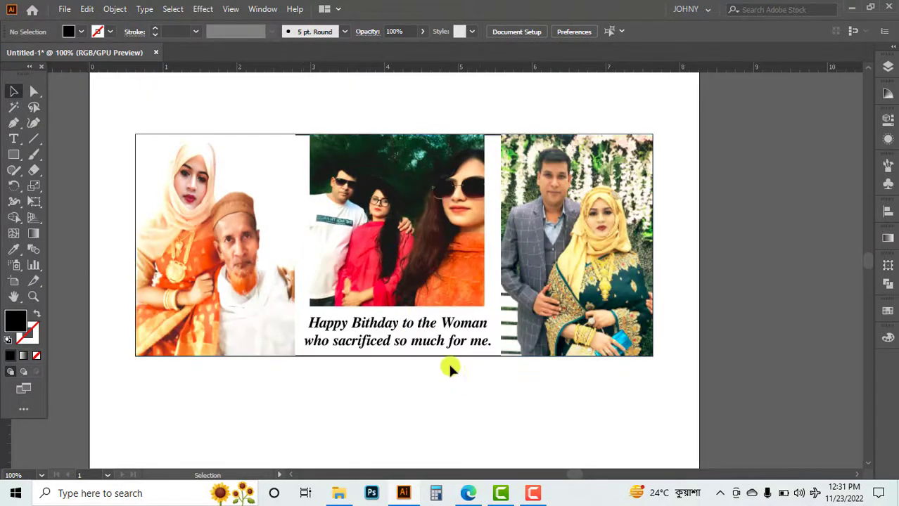
pyautogui.click(483, 304)
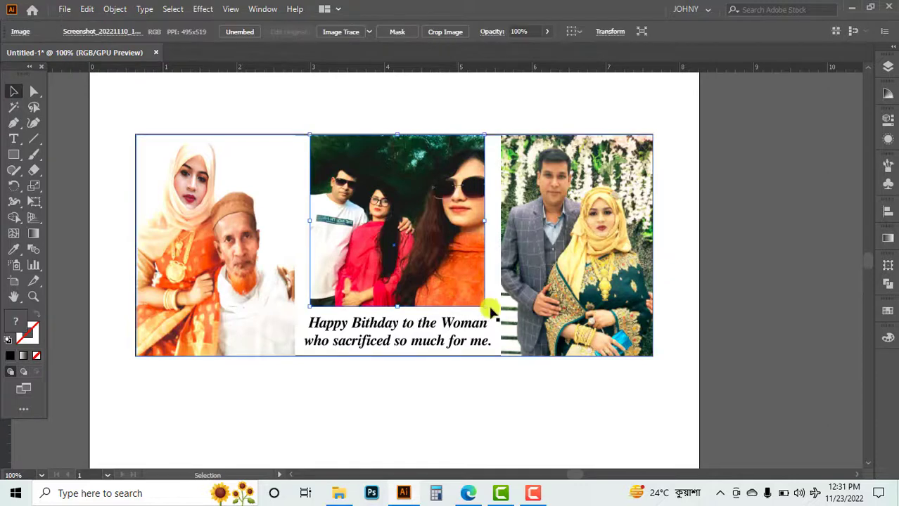
pyautogui.moveTo(487, 305); pyautogui.dragTo(502, 307)
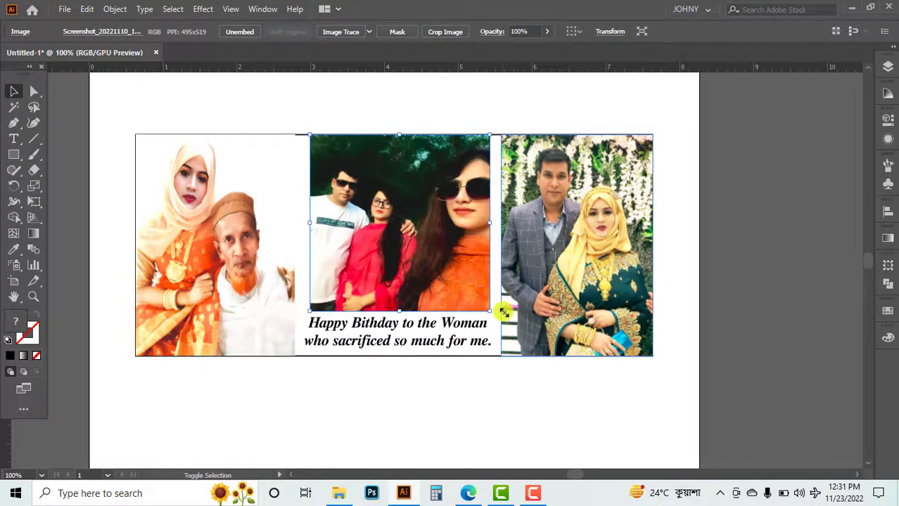
pyautogui.click(370, 102)
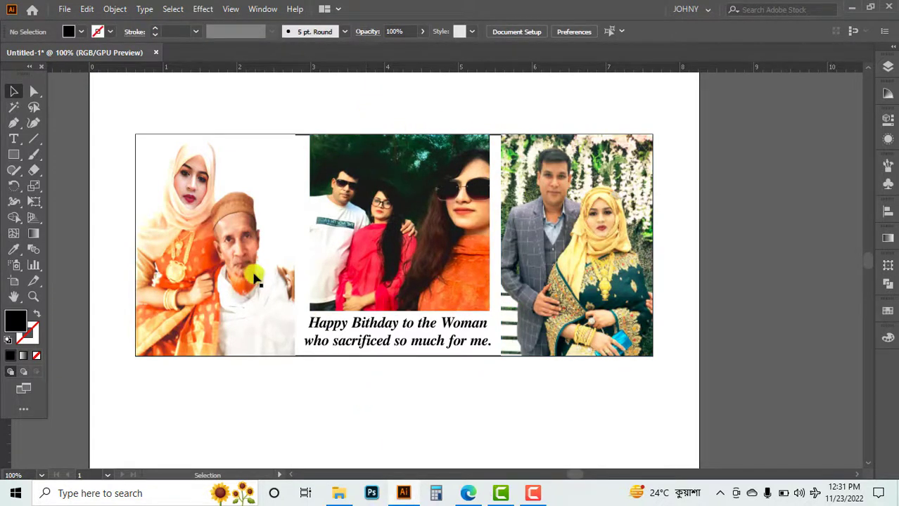
pyautogui.click(401, 341)
pyautogui.moveTo(383, 331); pyautogui.dragTo(384, 333)
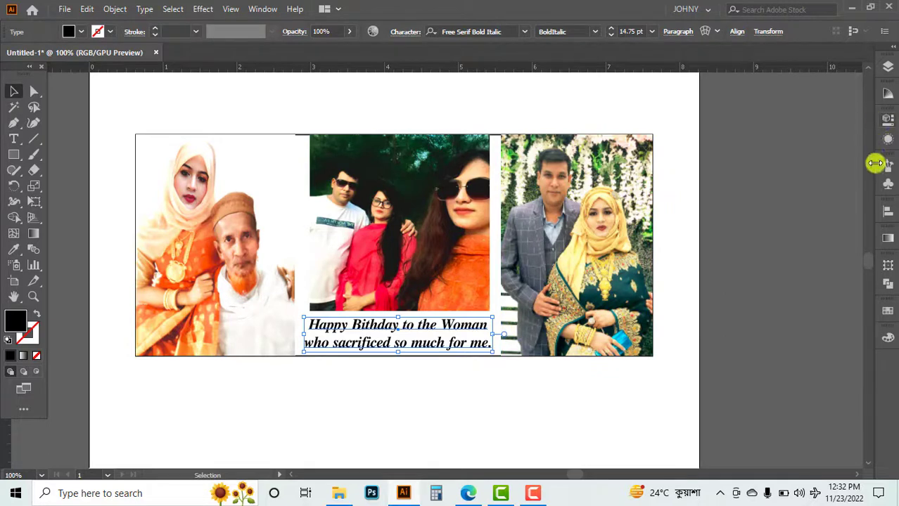
# Try a red fill on the two-line greeting and recolor it with the dark magenta-pink swatch
pyautogui.click(887, 313)
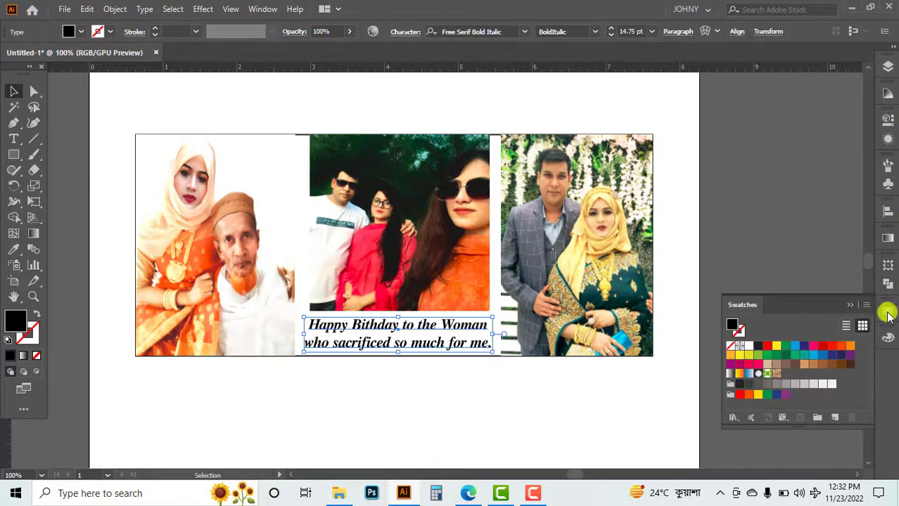
pyautogui.click(767, 346)
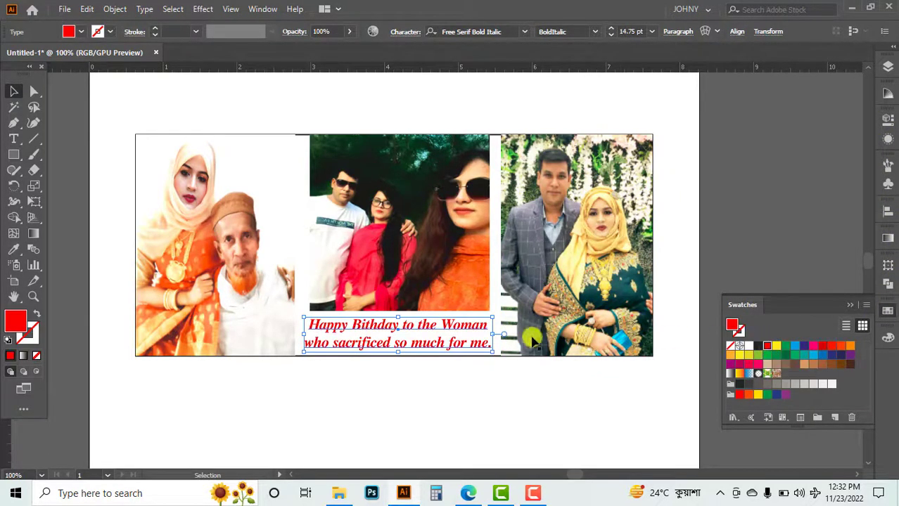
pyautogui.click(415, 378)
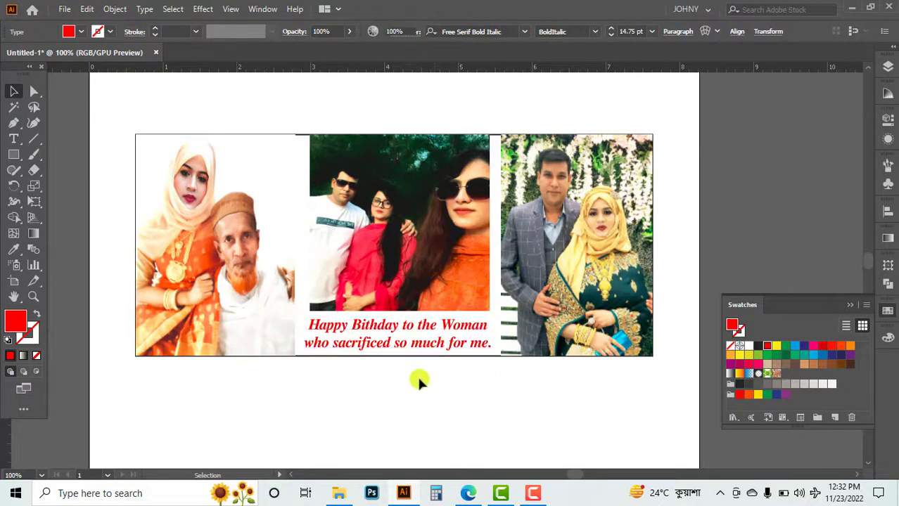
pyautogui.click(412, 340)
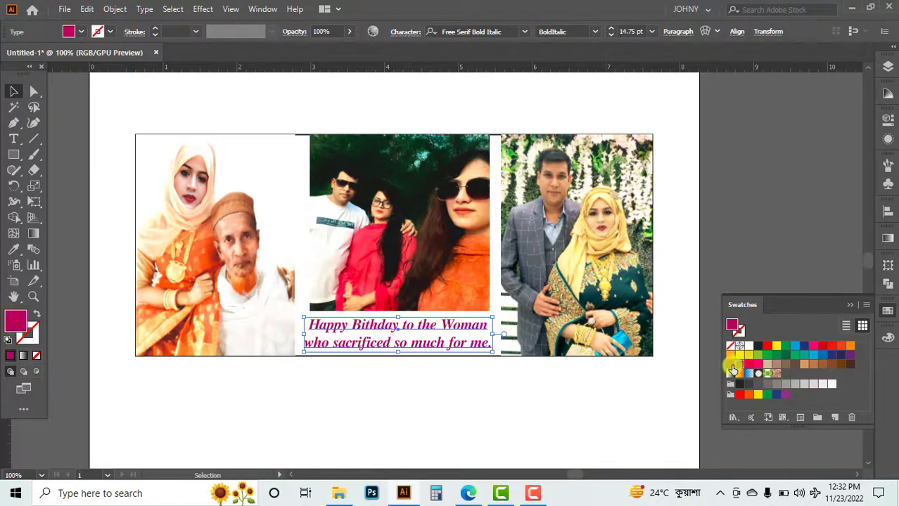
pyautogui.click(491, 420)
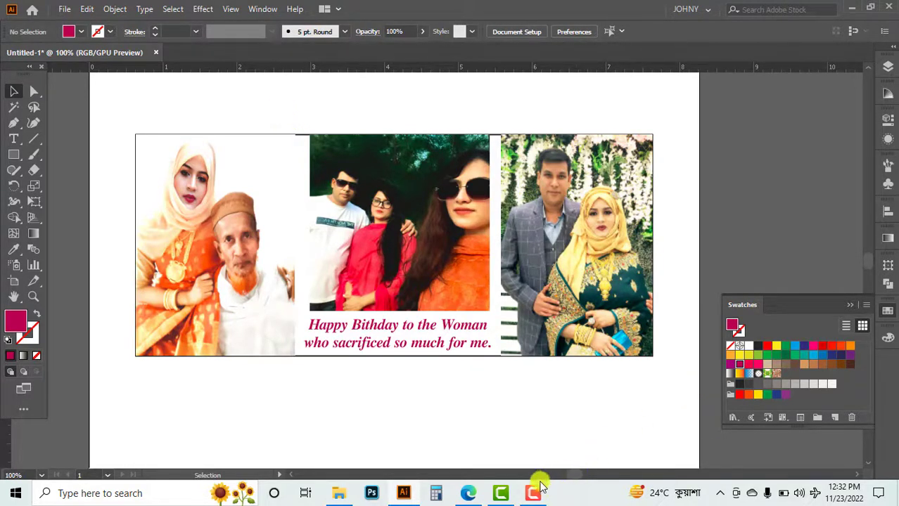
pyautogui.moveTo(532, 497)
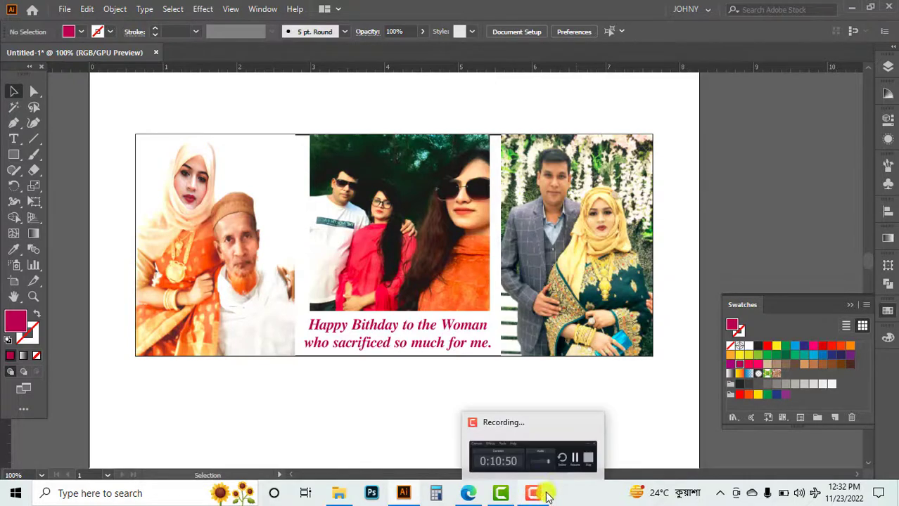
pyautogui.click(526, 463)
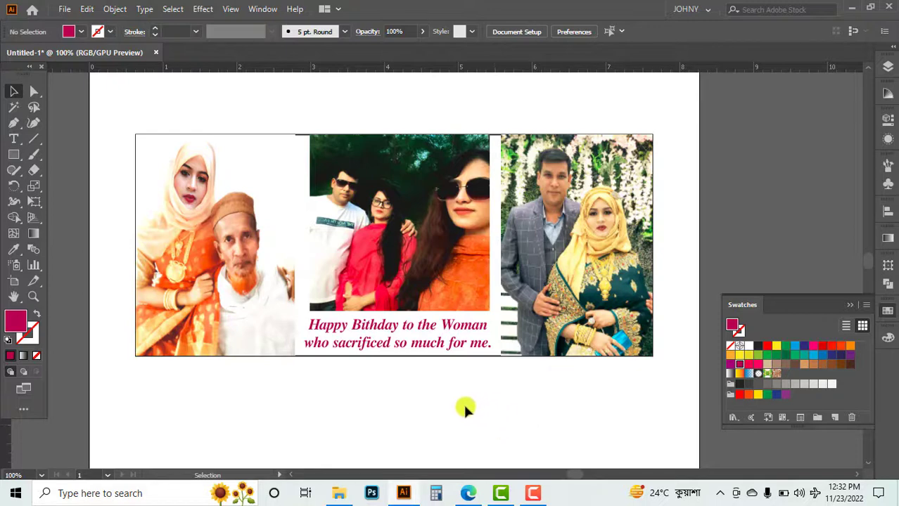
pyautogui.click(535, 498)
pyautogui.click(839, 425)
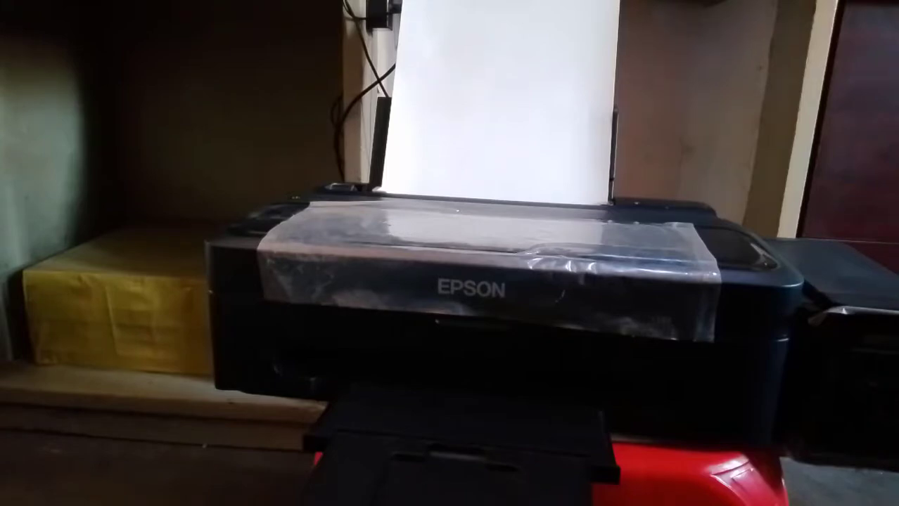
pyautogui.click(62, 8)
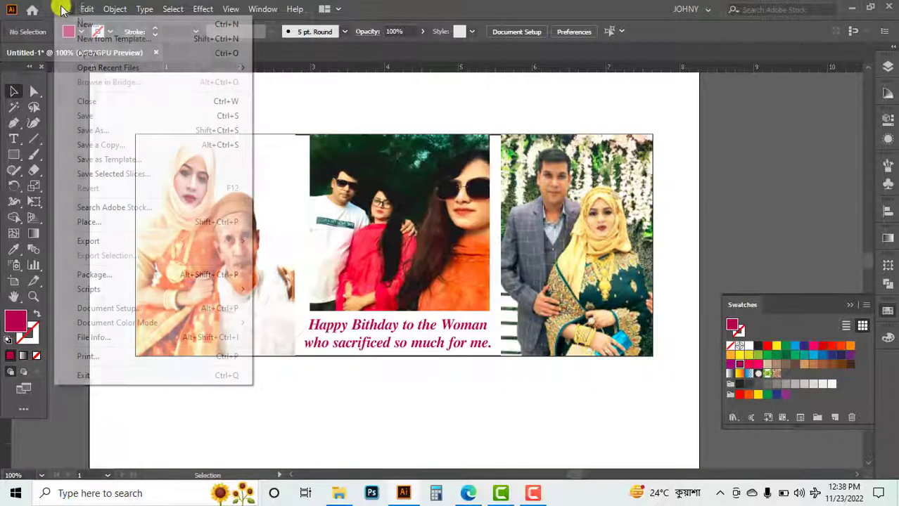
pyautogui.click(209, 356)
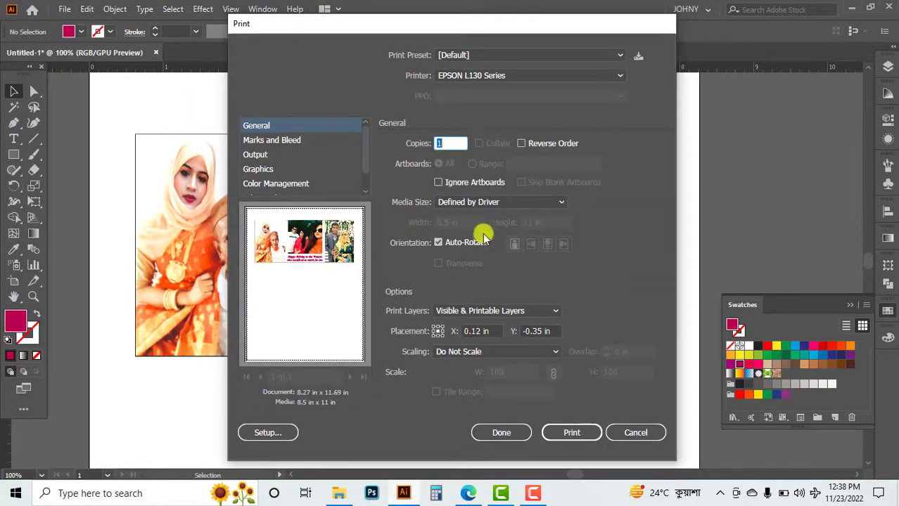
pyautogui.click(636, 431)
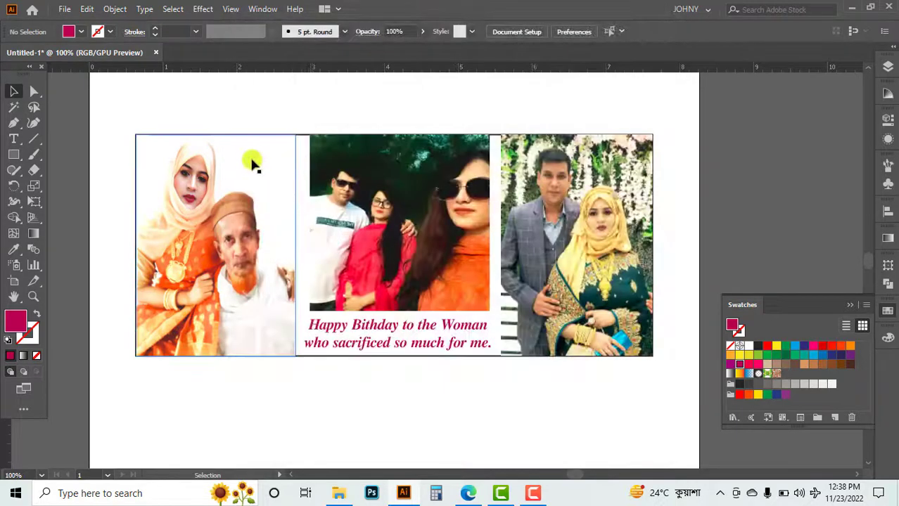
# Set the opacity of the black-outlined rectangle behind the photos to 5%
pyautogui.click(237, 136)
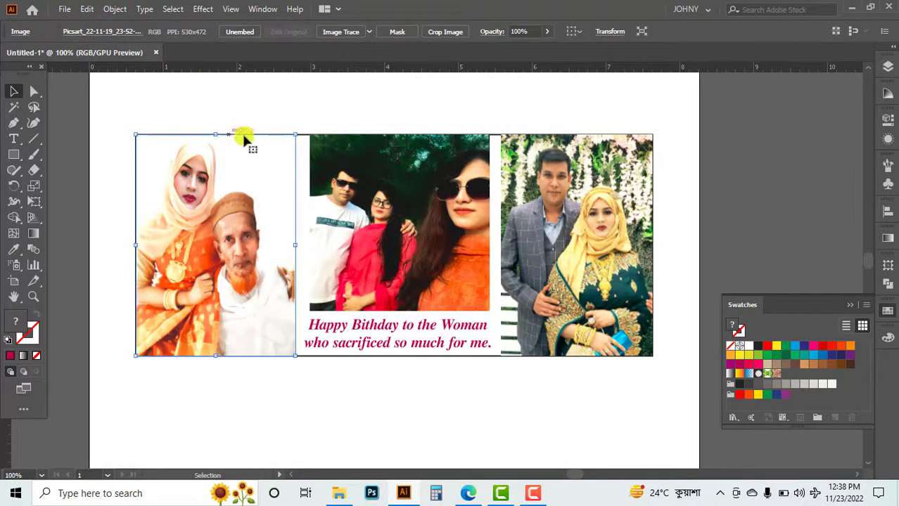
pyautogui.click(301, 106)
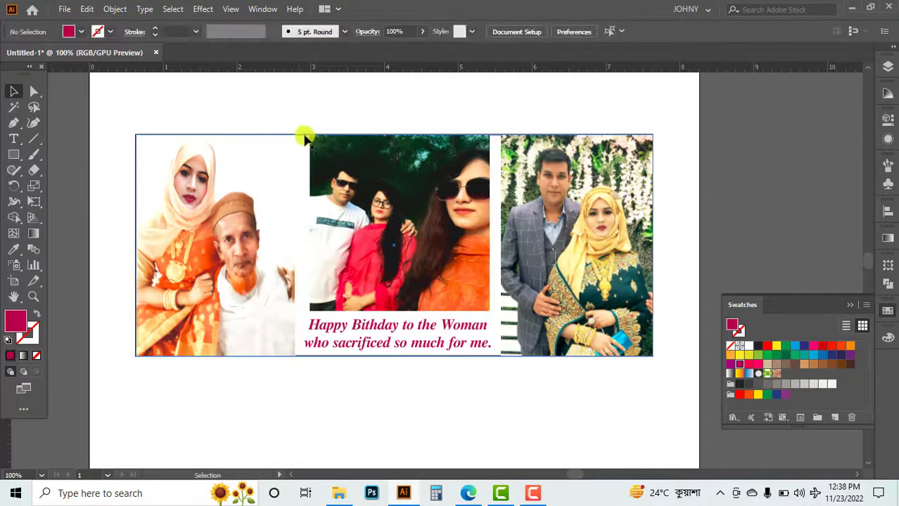
pyautogui.click(304, 137)
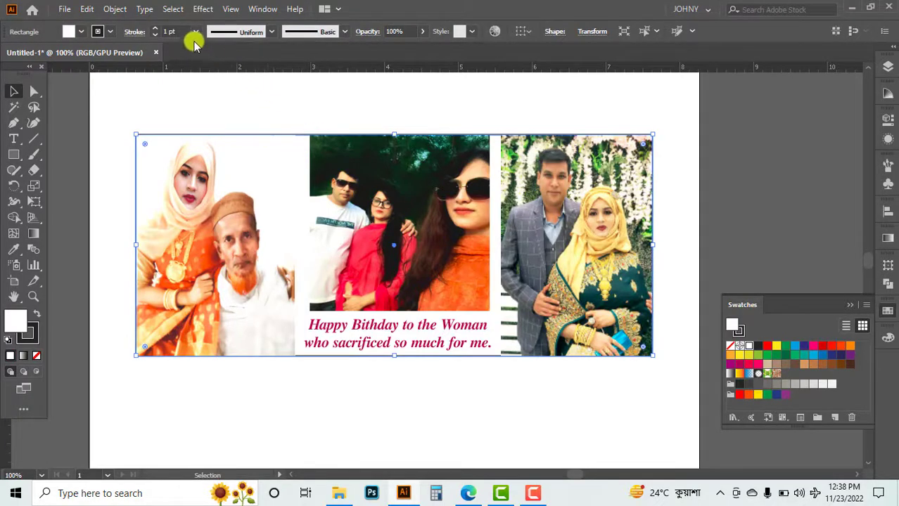
pyautogui.click(398, 31)
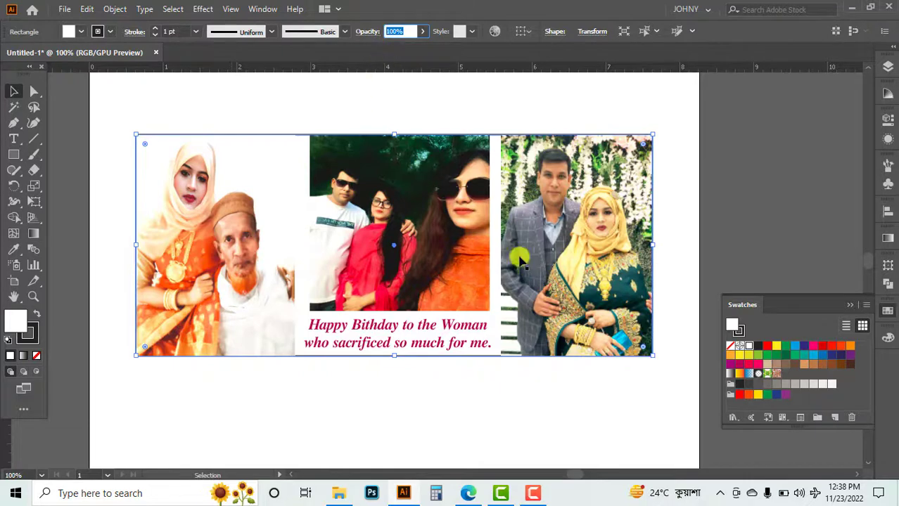
pyautogui.write('5')
pyautogui.press('Return')
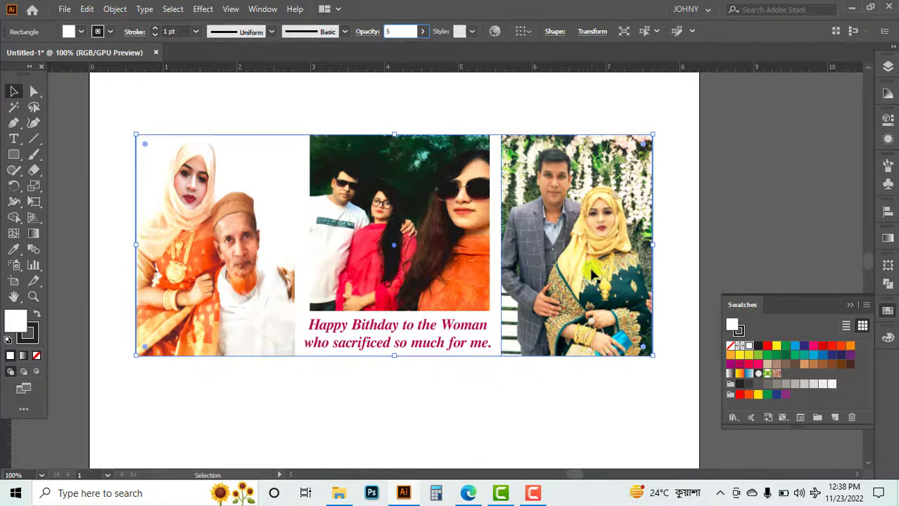
pyautogui.click(406, 102)
# Set the opacity of the outlined rectangle behind the photos to 25% and deselect it
pyautogui.click(303, 138)
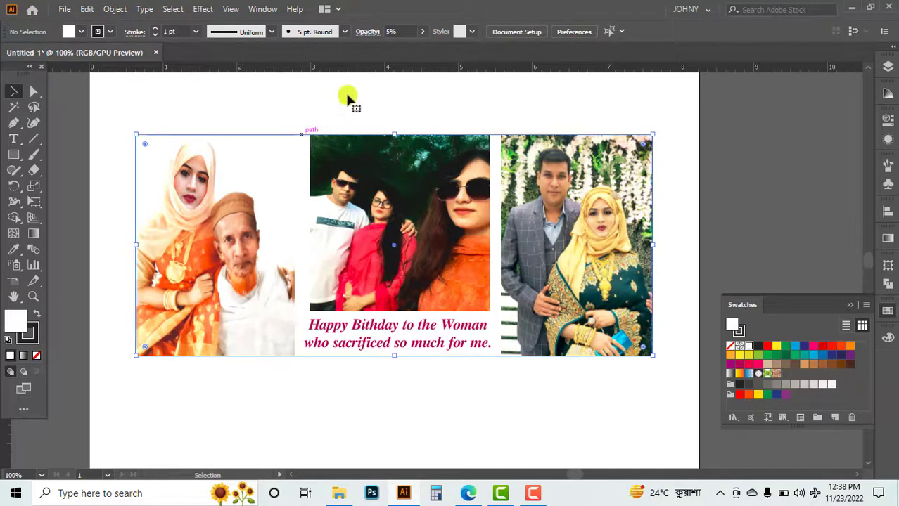
pyautogui.click(400, 32)
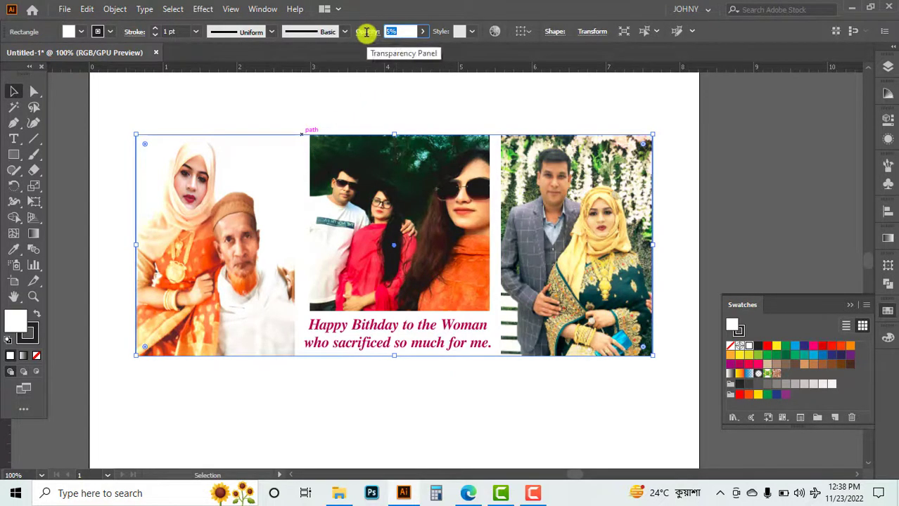
pyautogui.write('25')
pyautogui.press('Return')
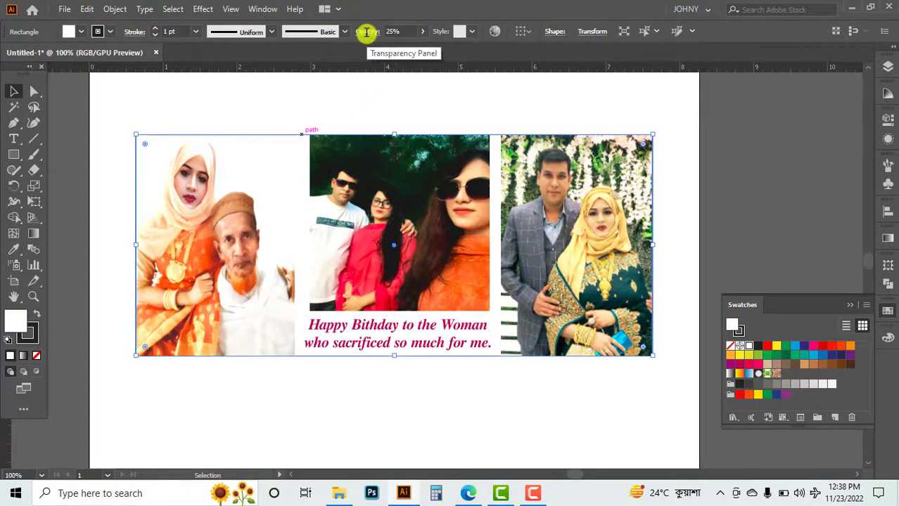
pyautogui.click(446, 90)
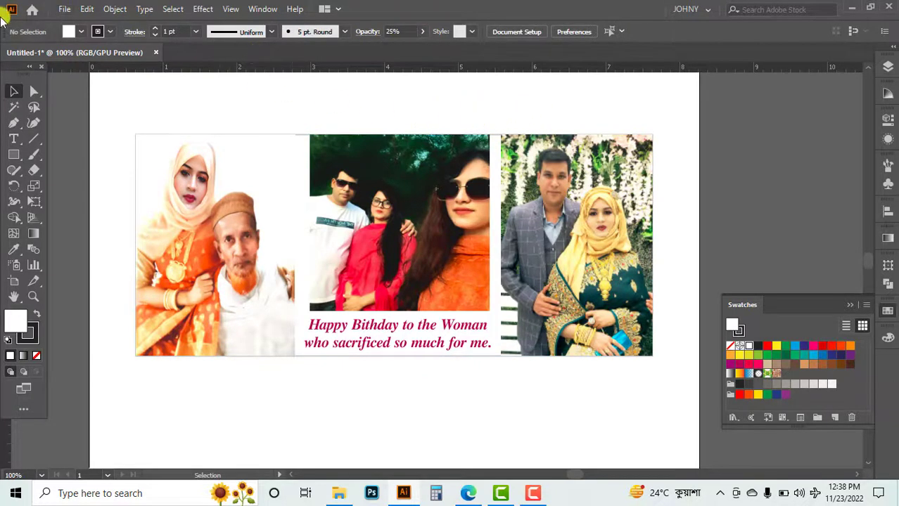
# Start printing the design and open the driver's printing preferences for the EPSON L130 Series
pyautogui.click(61, 10)
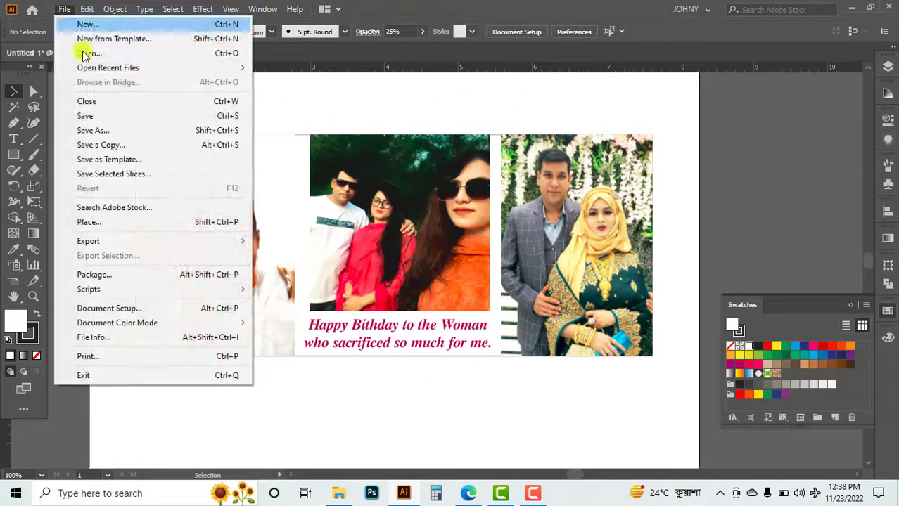
pyautogui.click(217, 357)
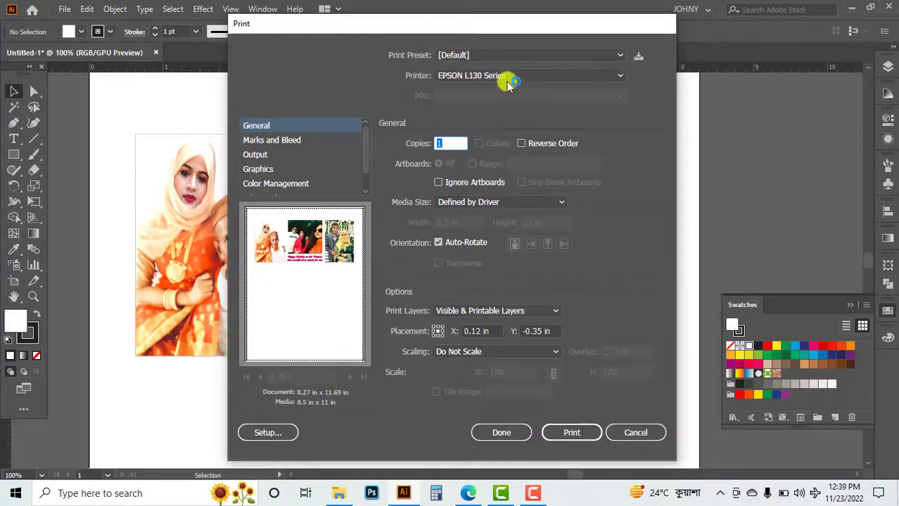
pyautogui.click(284, 433)
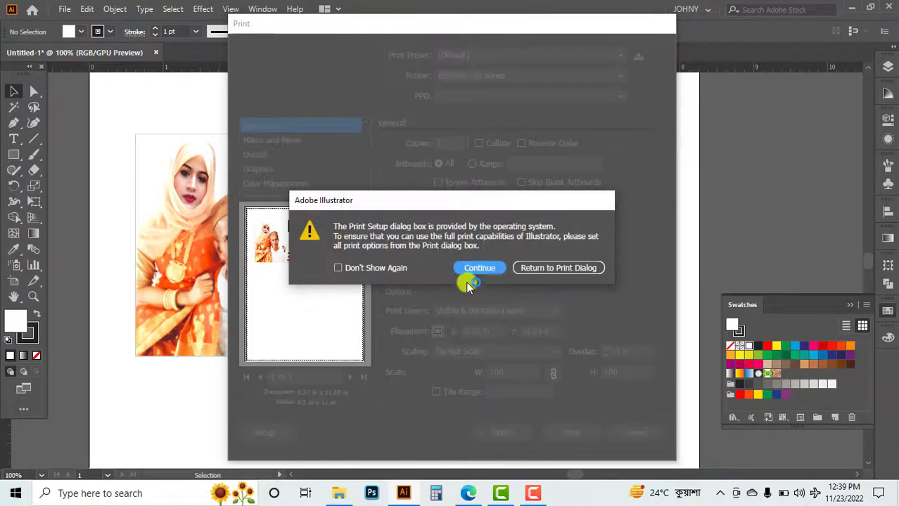
pyautogui.click(477, 269)
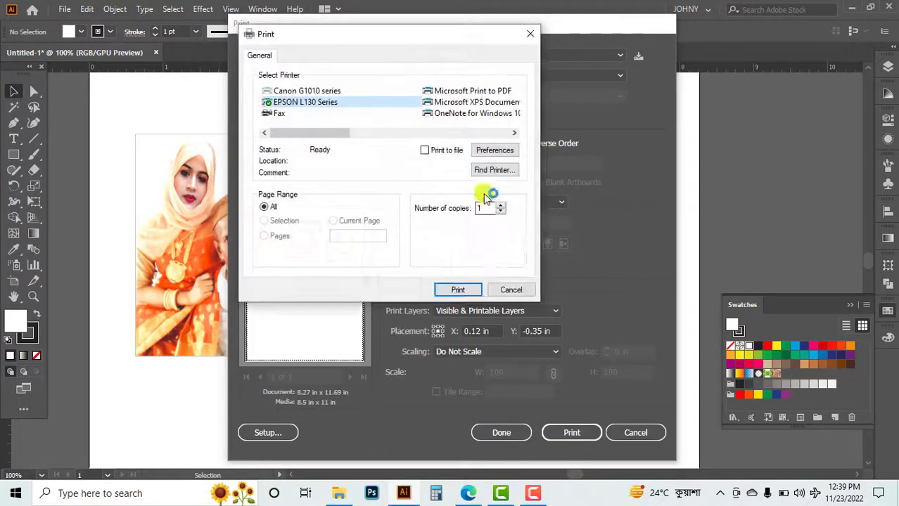
pyautogui.click(490, 151)
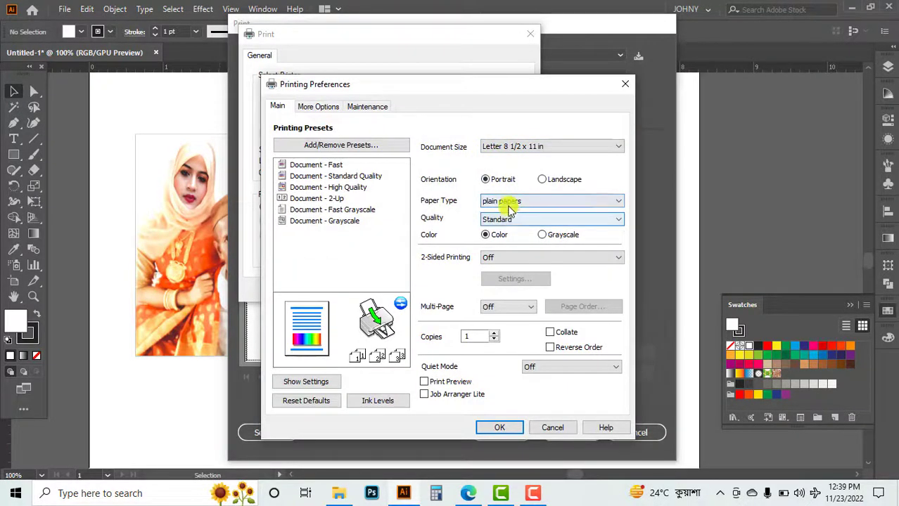
# Set the paper type to Epson Matte, the quality to High and the document size to A4 210 x 297 mm
pyautogui.click(511, 202)
pyautogui.click(512, 220)
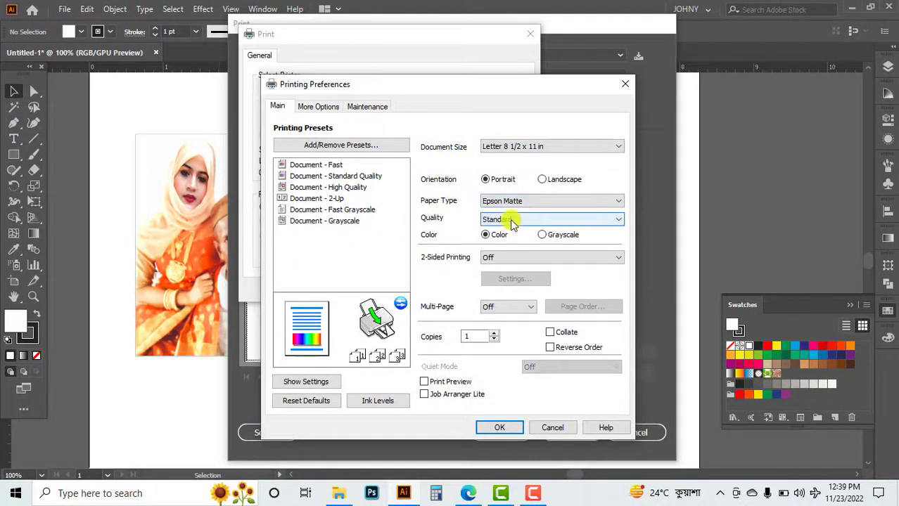
pyautogui.click(512, 223)
pyautogui.click(507, 239)
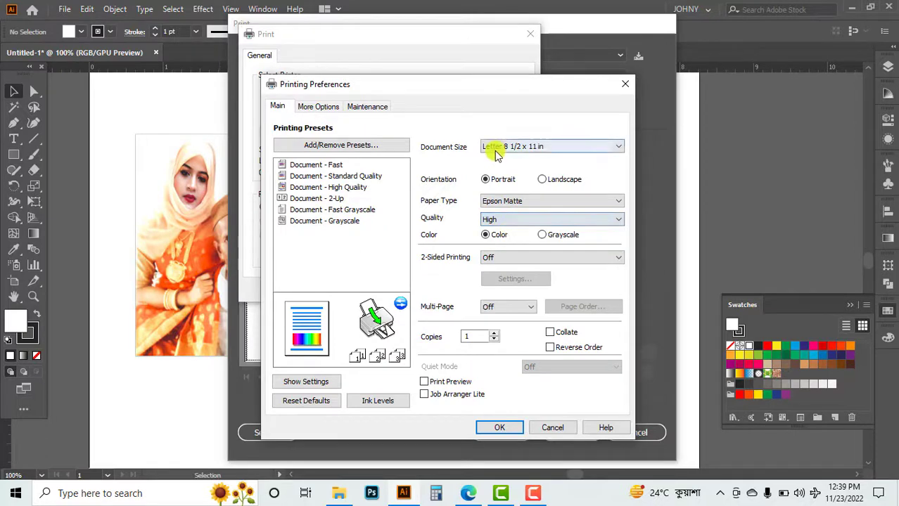
pyautogui.click(501, 147)
pyautogui.click(496, 158)
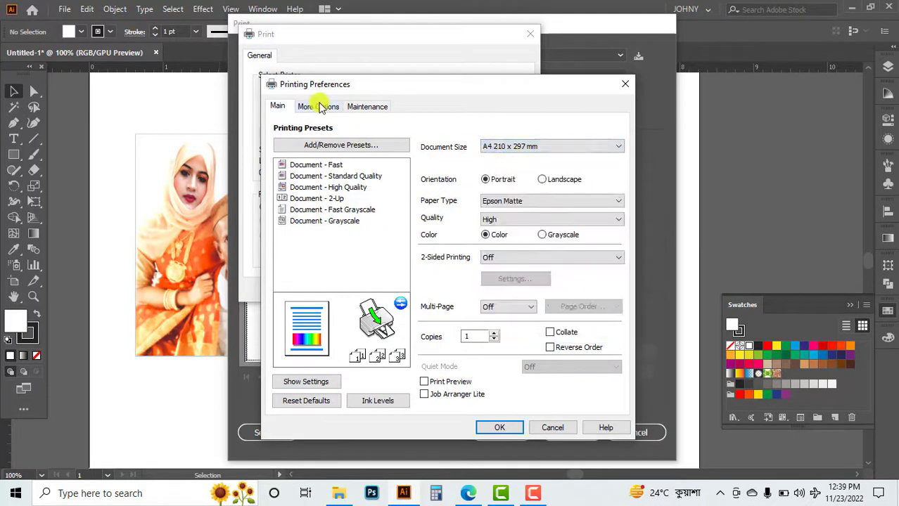
# Turn on Mirror Image in the printer's additional settings and print one copy of the design
pyautogui.click(318, 106)
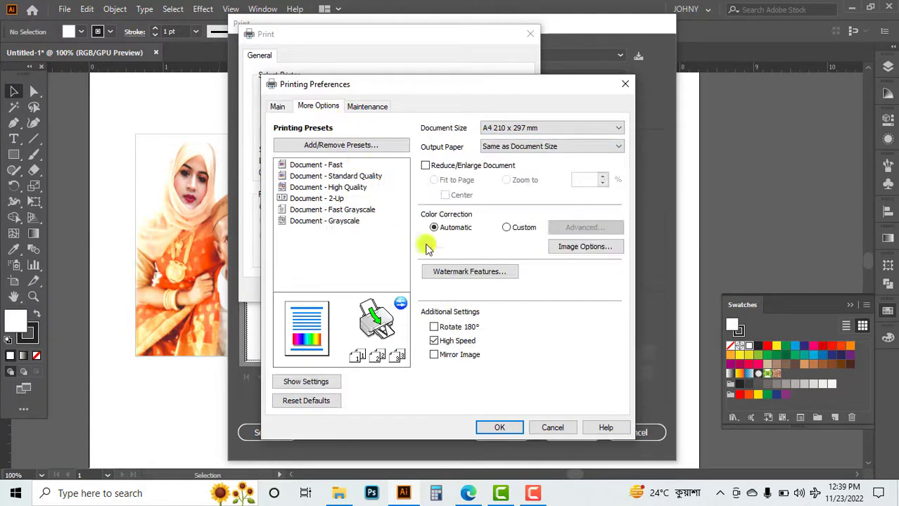
pyautogui.click(452, 360)
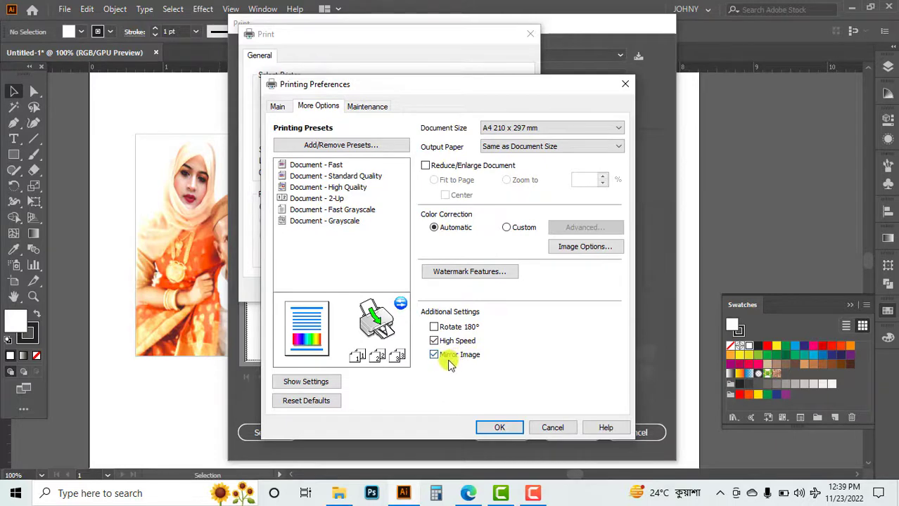
pyautogui.click(507, 427)
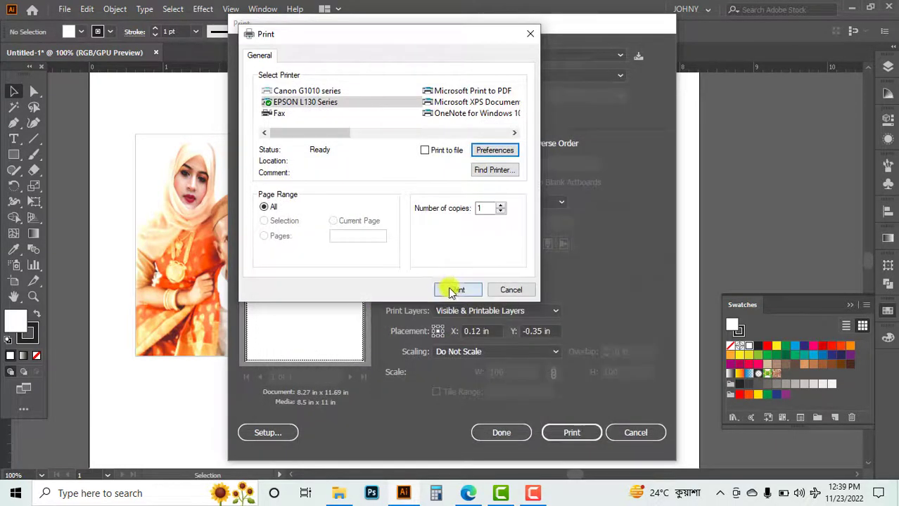
pyautogui.click(453, 290)
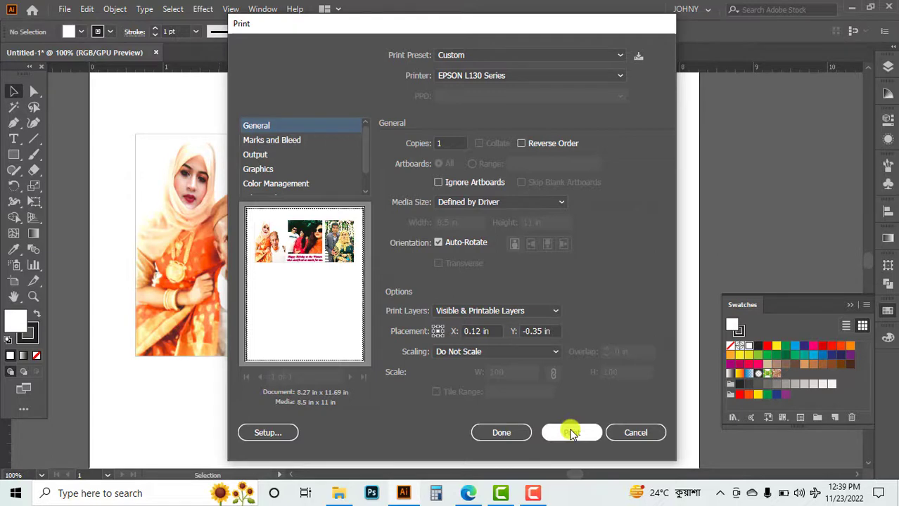
pyautogui.click(574, 432)
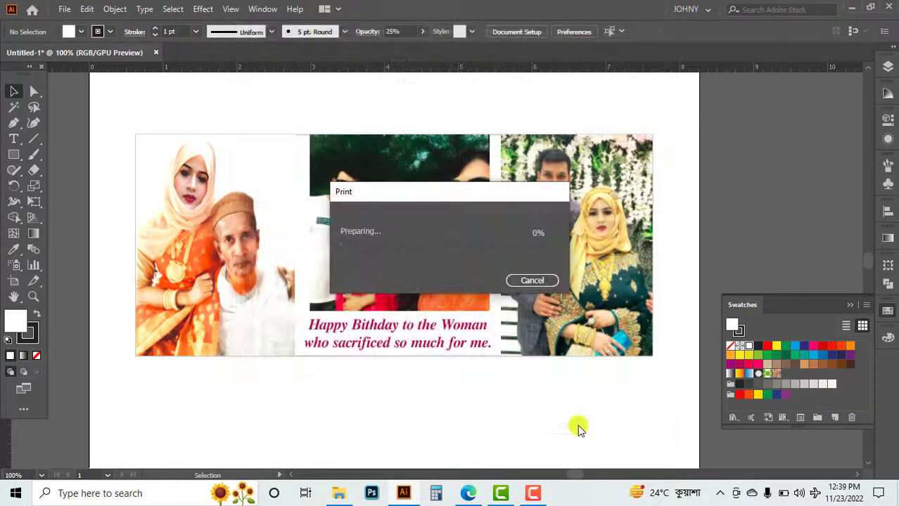